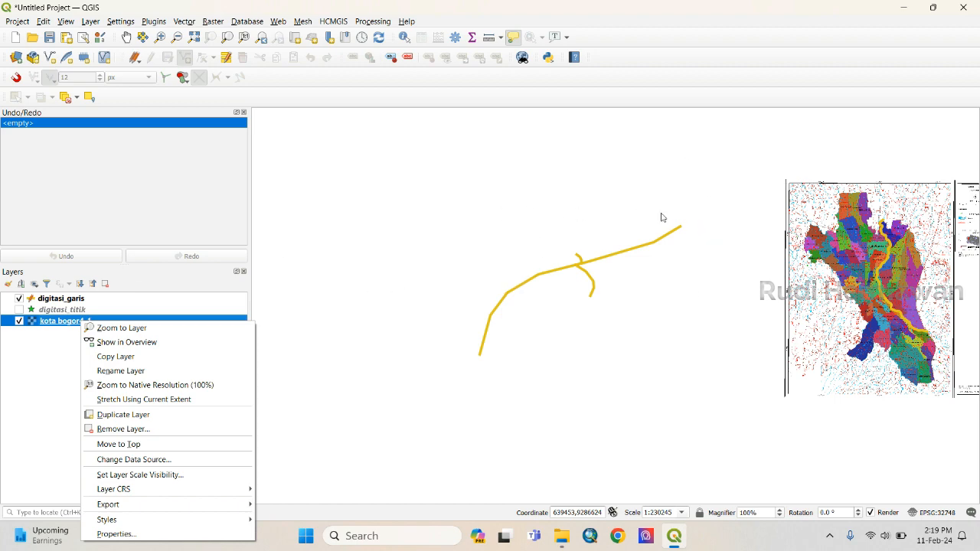
# - Zoom to the kota bogor4_1 layer and examine the kelurahan areas around Kelurahan Paledang on the map
pyautogui.click(150, 327)
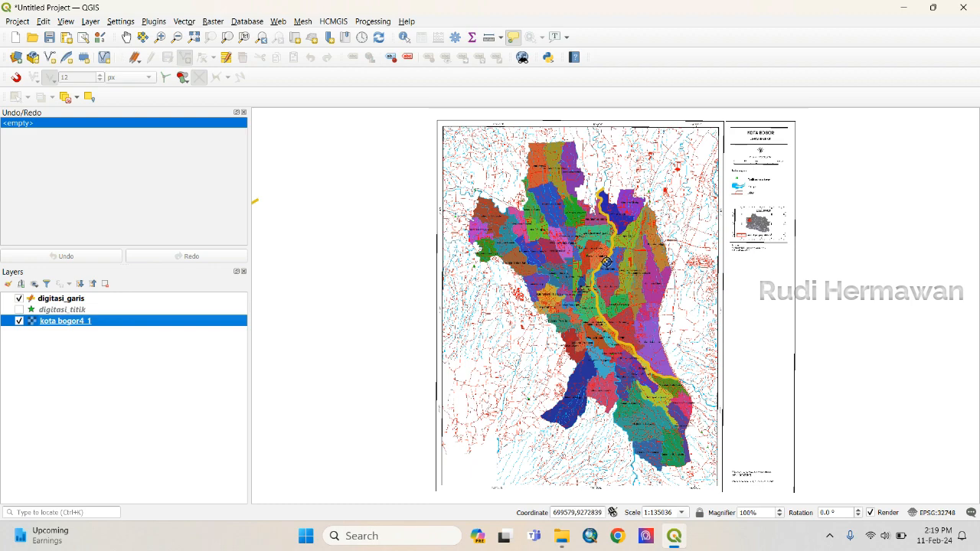
pyautogui.scroll(1, 605, 262)
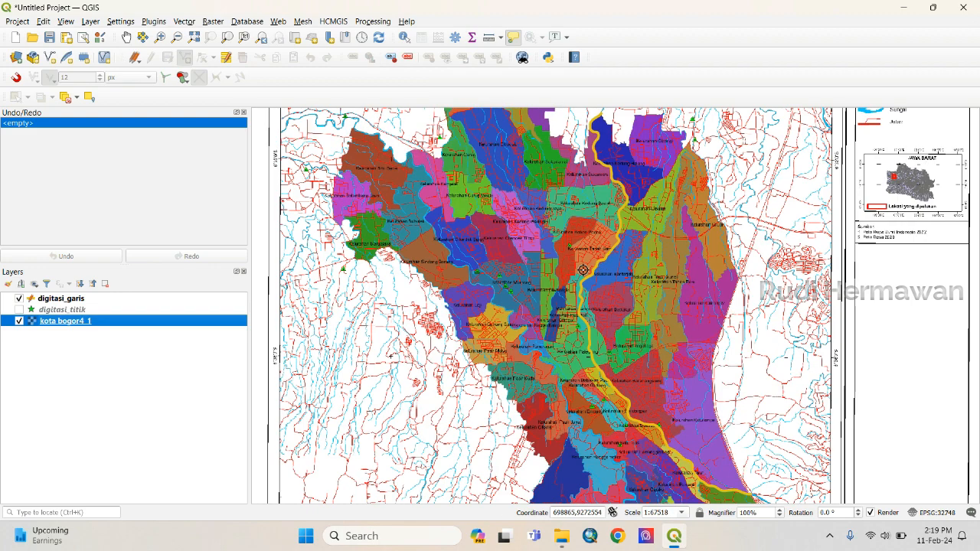
pyautogui.scroll(1, 571, 247)
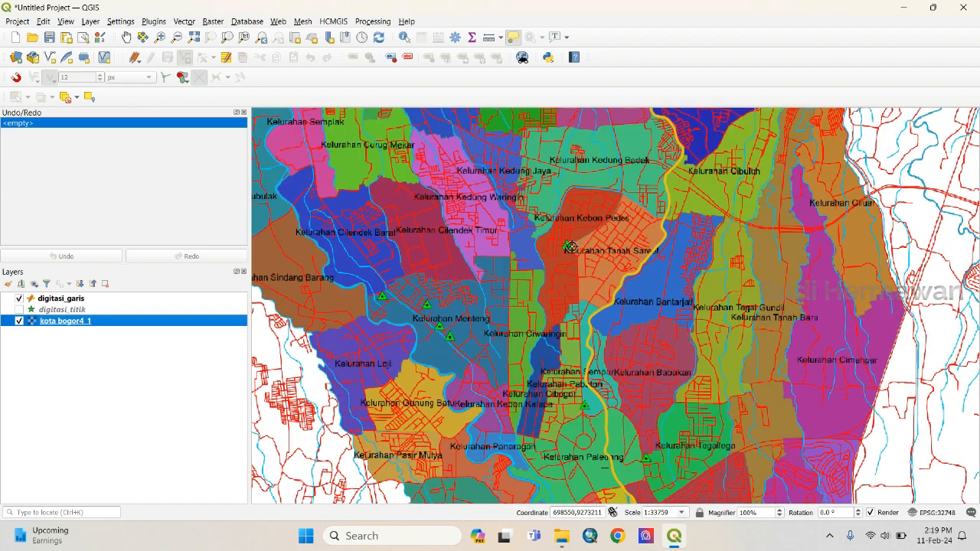
pyautogui.scroll(-1, 571, 246)
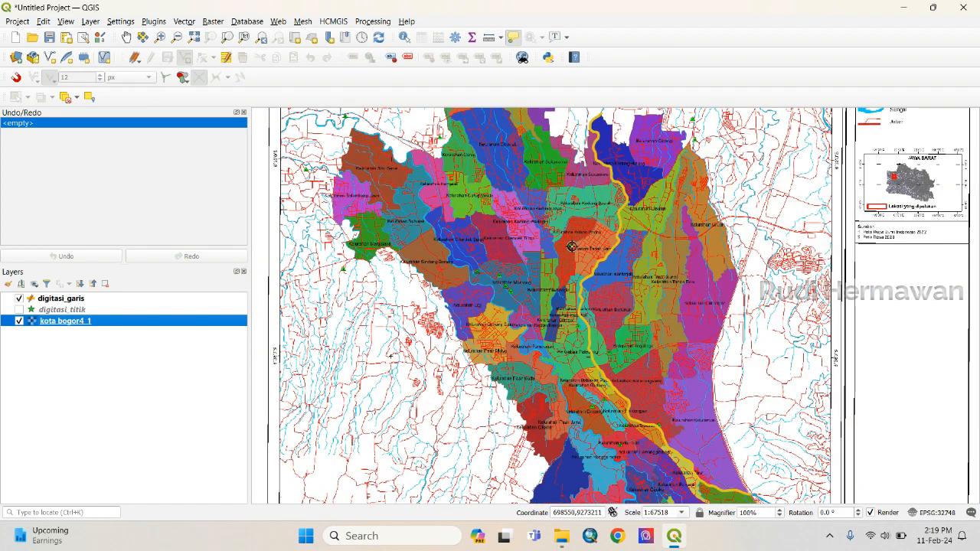
pyautogui.scroll(-1, 571, 246)
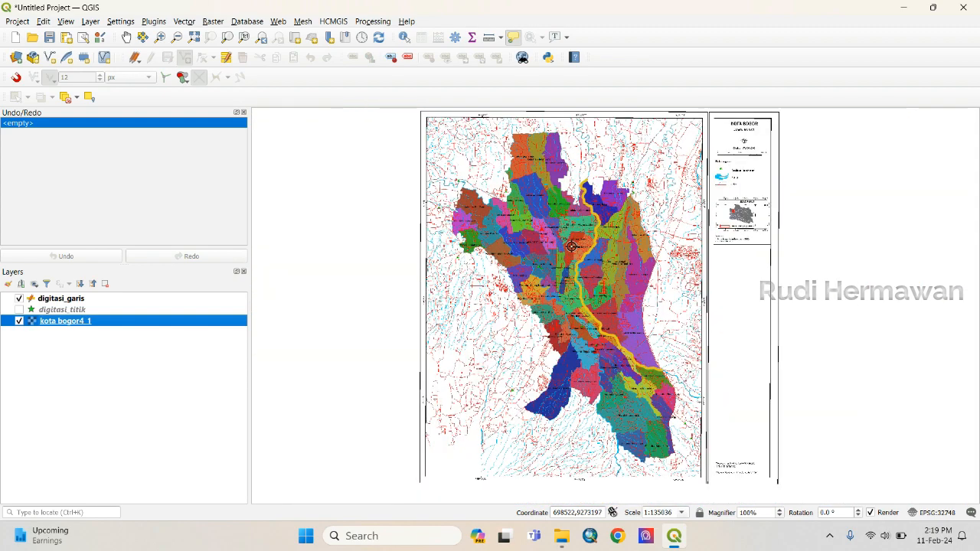
pyautogui.scroll(1, 571, 247)
pyautogui.scroll(1, 570, 246)
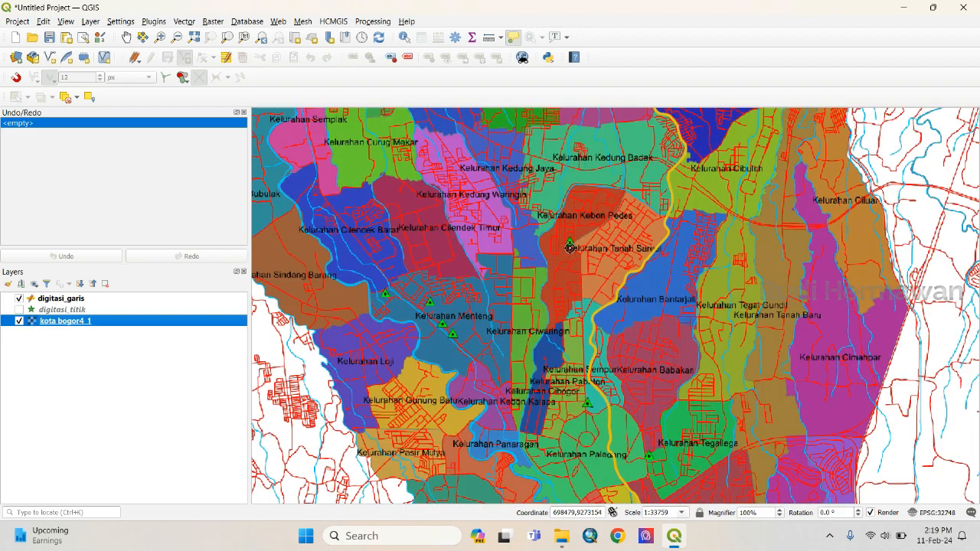
pyautogui.scroll(-1, 571, 247)
pyautogui.scroll(1, 603, 369)
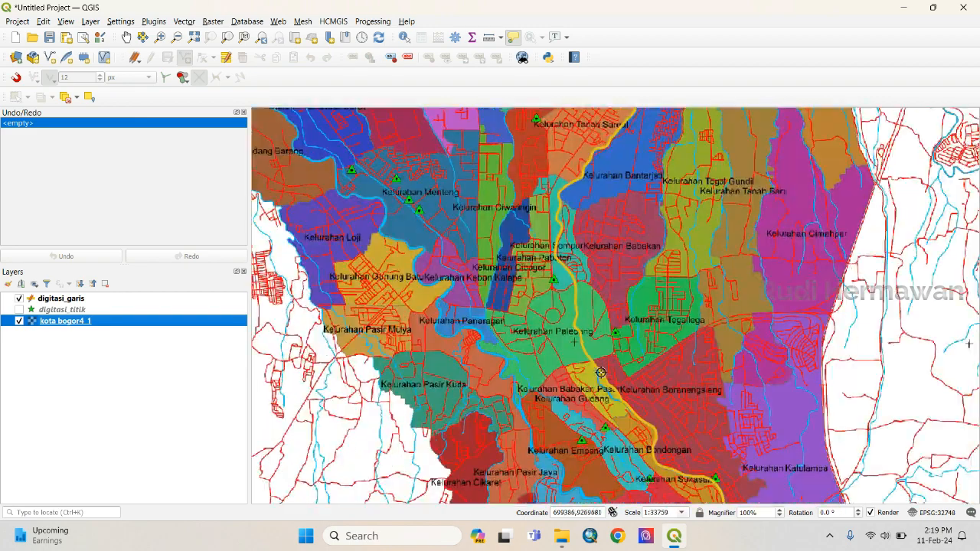
pyautogui.scroll(1, 599, 367)
pyautogui.scroll(1, 556, 311)
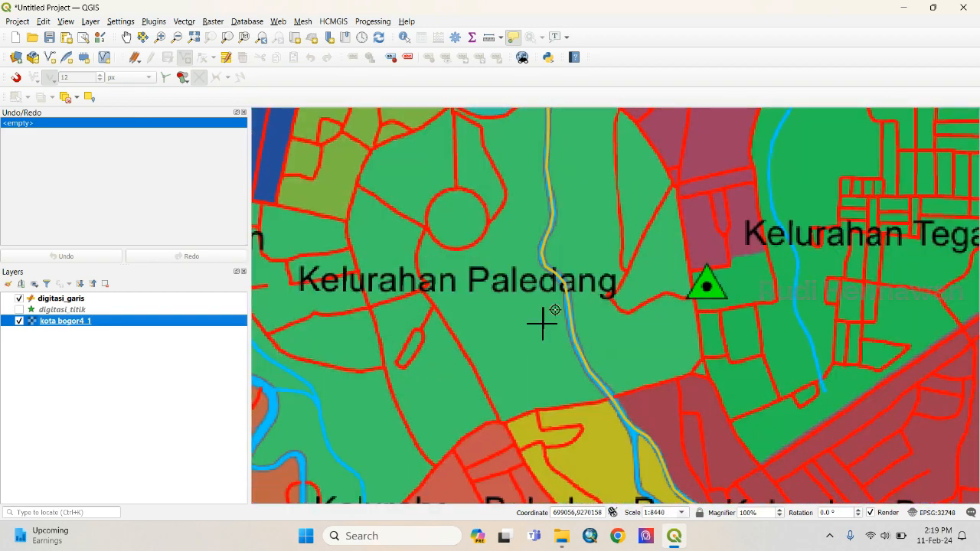
pyautogui.scroll(-1, 541, 323)
pyautogui.scroll(1, 546, 334)
pyautogui.scroll(-1, 546, 334)
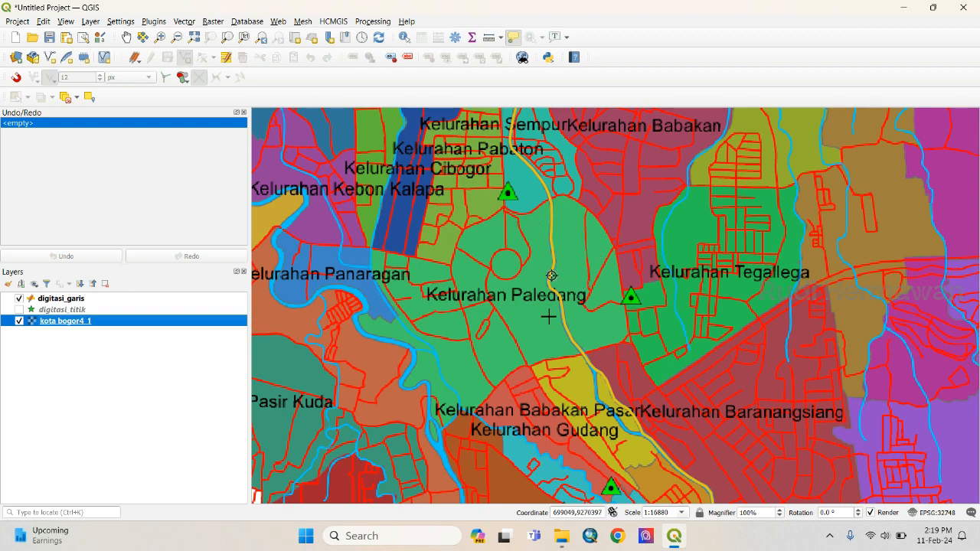
pyautogui.scroll(1, 457, 288)
pyautogui.scroll(-1, 457, 287)
# - Save the pending edits of the digitasi_garis layer and end its editing session
pyautogui.click(29, 303)
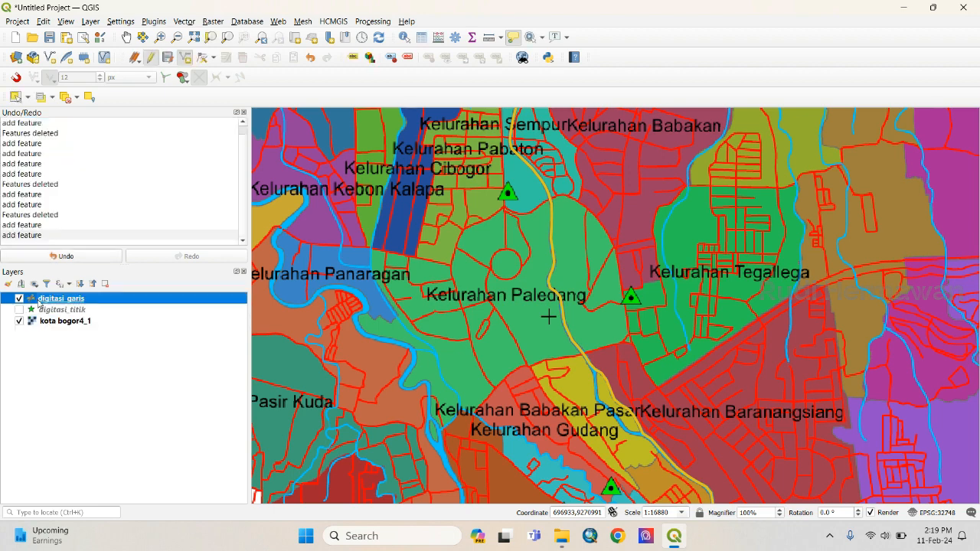
pyautogui.click(150, 57)
pyautogui.click(489, 273)
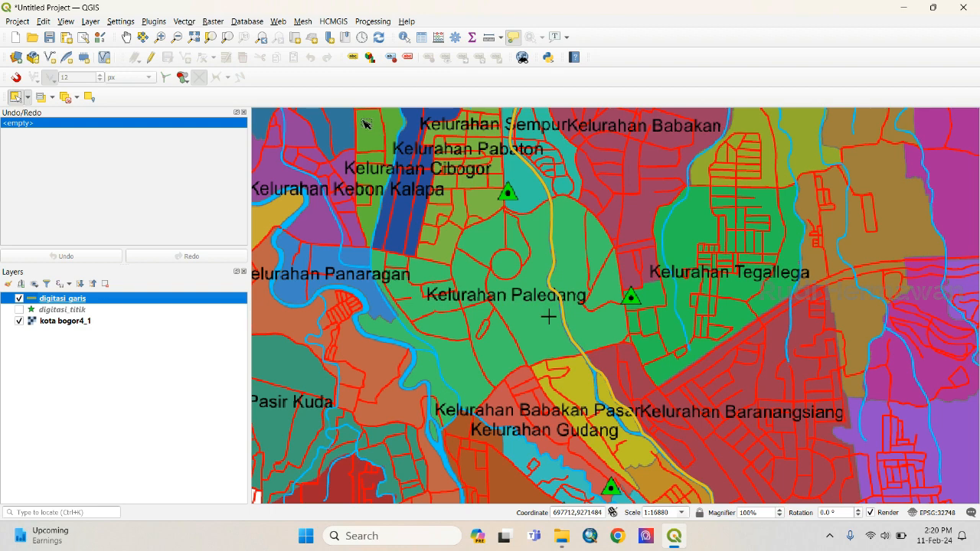
# - Begin a new shapefile layer with the file name digitasi_polygon and the coordinate system EPSG:4326 - WGS 84
pyautogui.click(91, 23)
pyautogui.moveTo(182, 52)
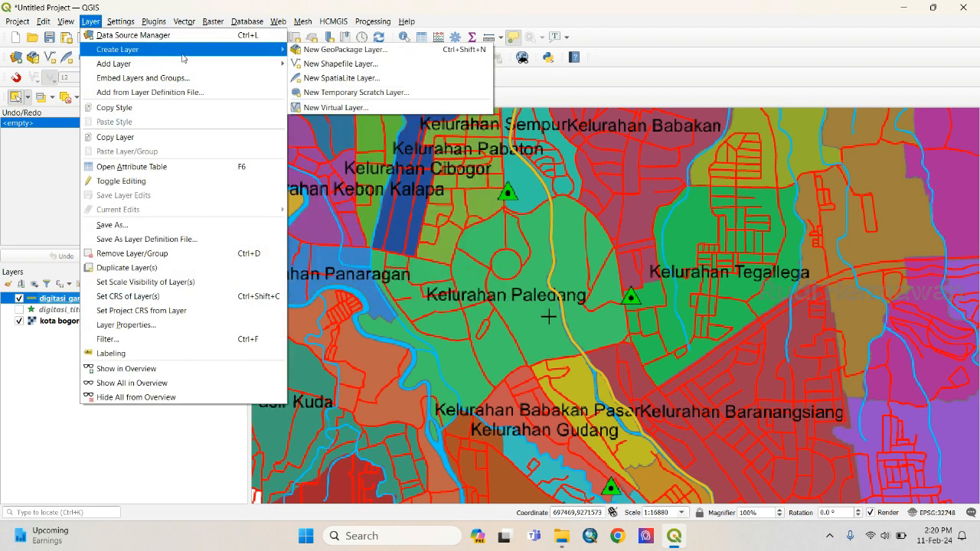
pyautogui.click(355, 65)
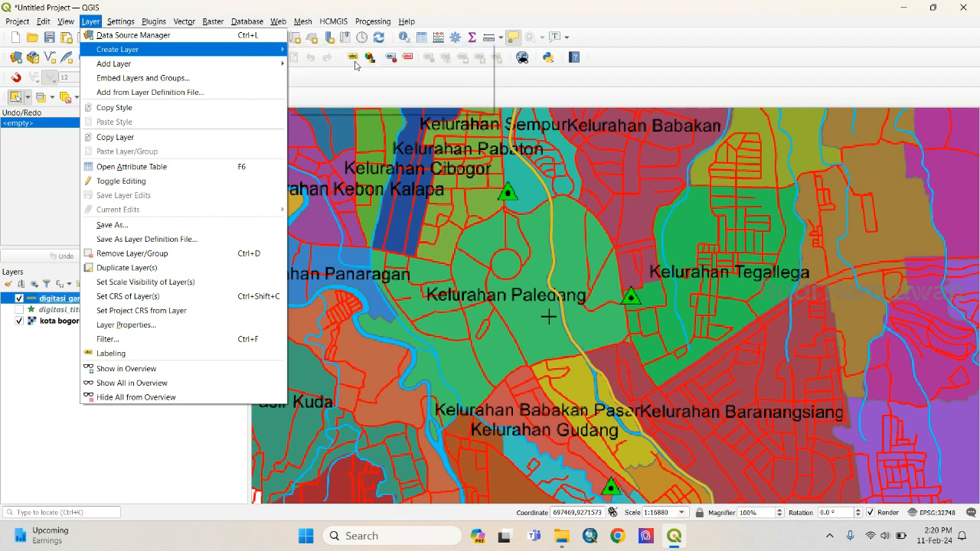
pyautogui.click(814, 78)
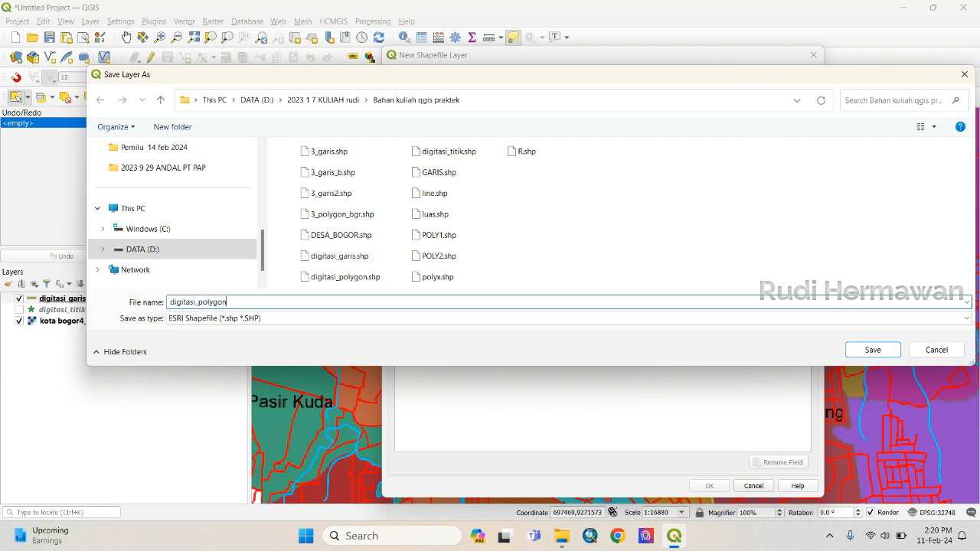
pyautogui.click(871, 349)
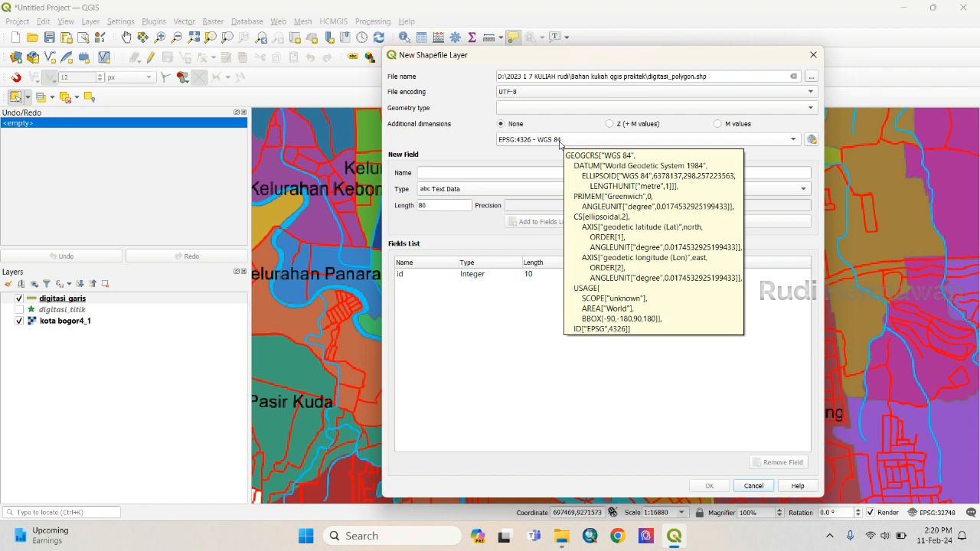
pyautogui.click(559, 144)
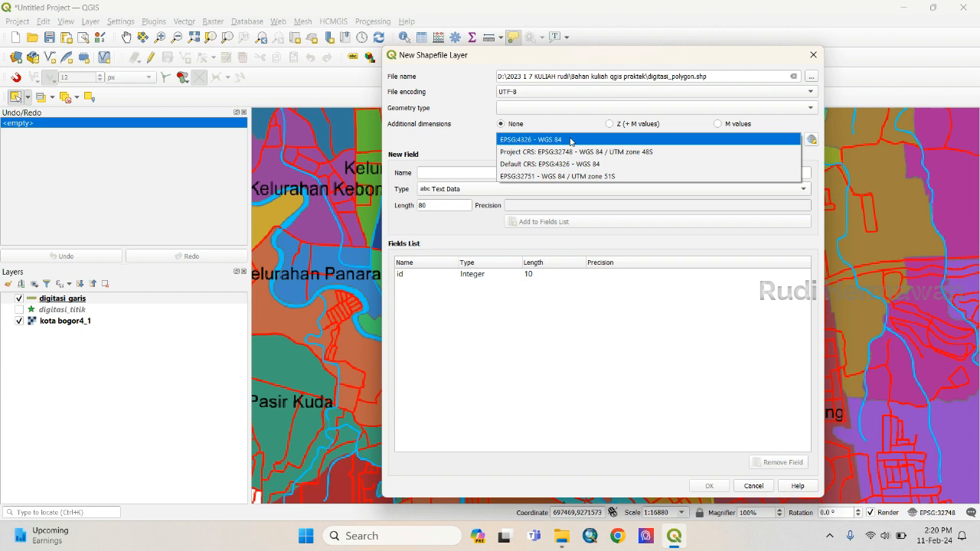
pyautogui.click(570, 141)
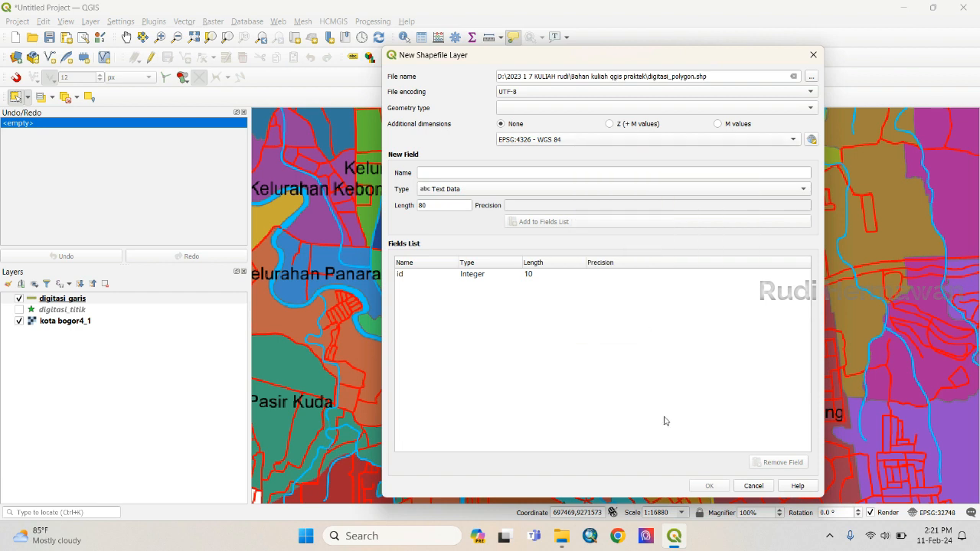
# - Add a text field named kel with length 40 to the new shapefile's field list
pyautogui.click(472, 171)
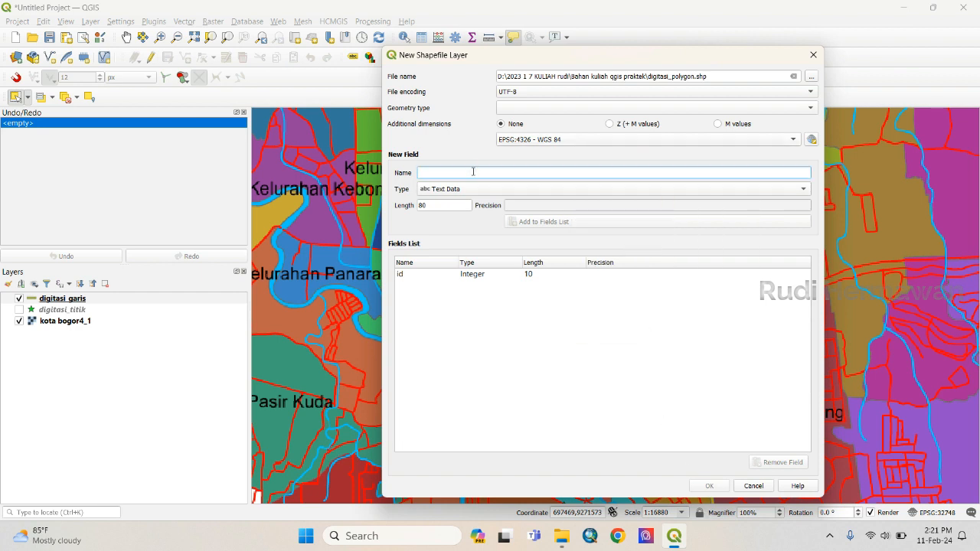
pyautogui.write('lu')
pyautogui.press('BackSpace')
pyautogui.write('ke')
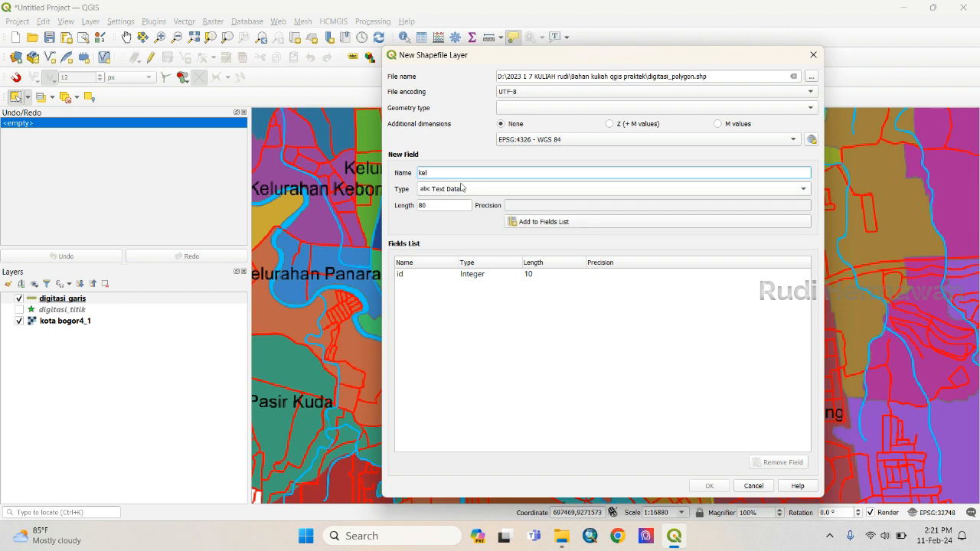
pyautogui.click(444, 207)
pyautogui.press('BackSpace')
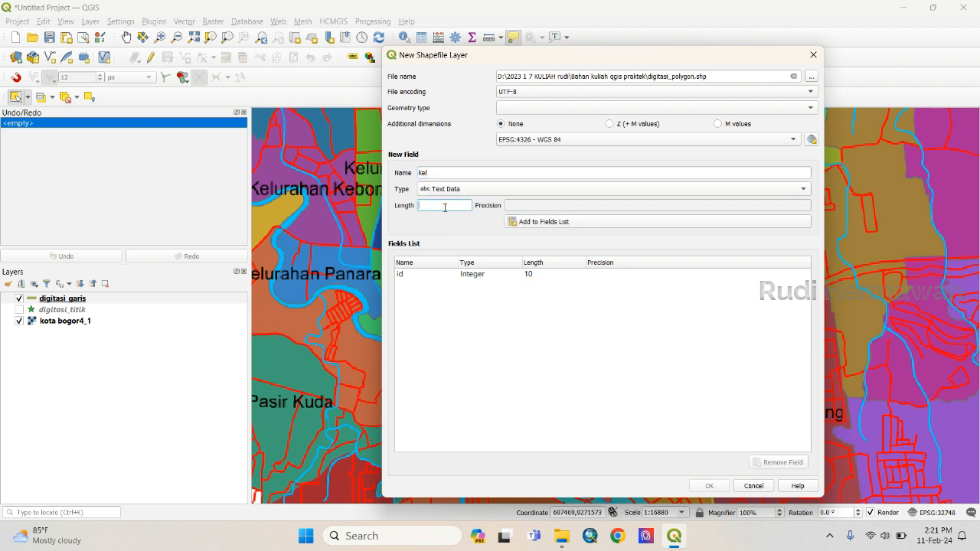
pyautogui.click(578, 221)
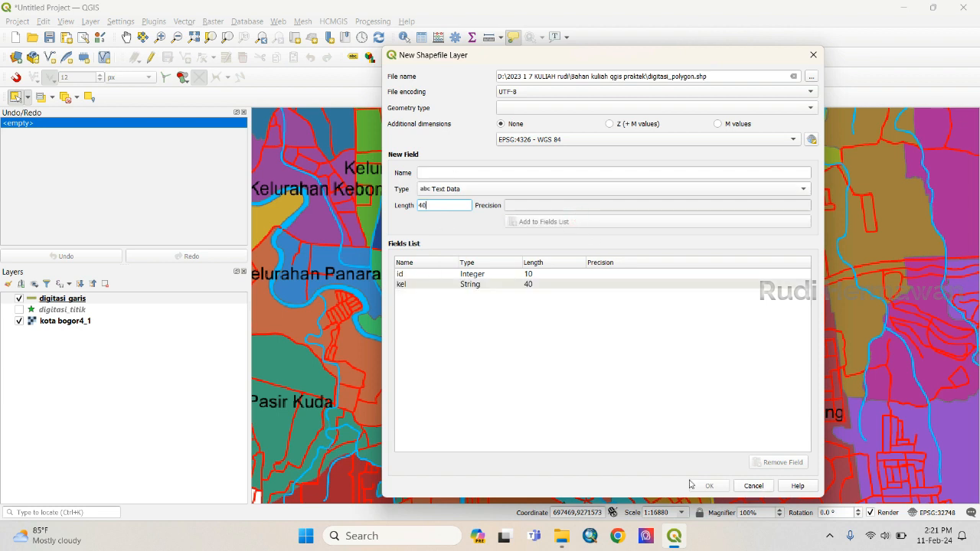
# - Set the geometry type to Polygon and create the shapefile layer, overwriting the existing file
pyautogui.click(547, 108)
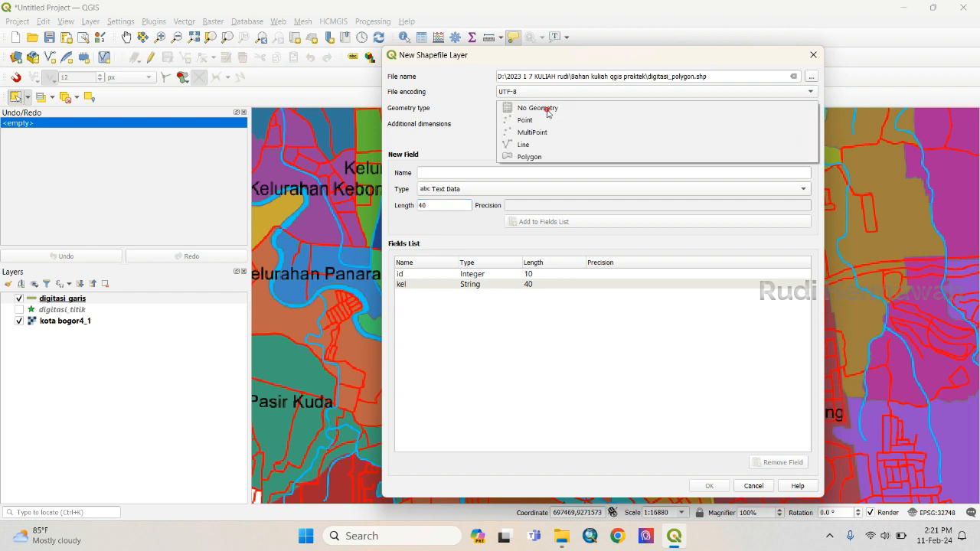
pyautogui.click(538, 158)
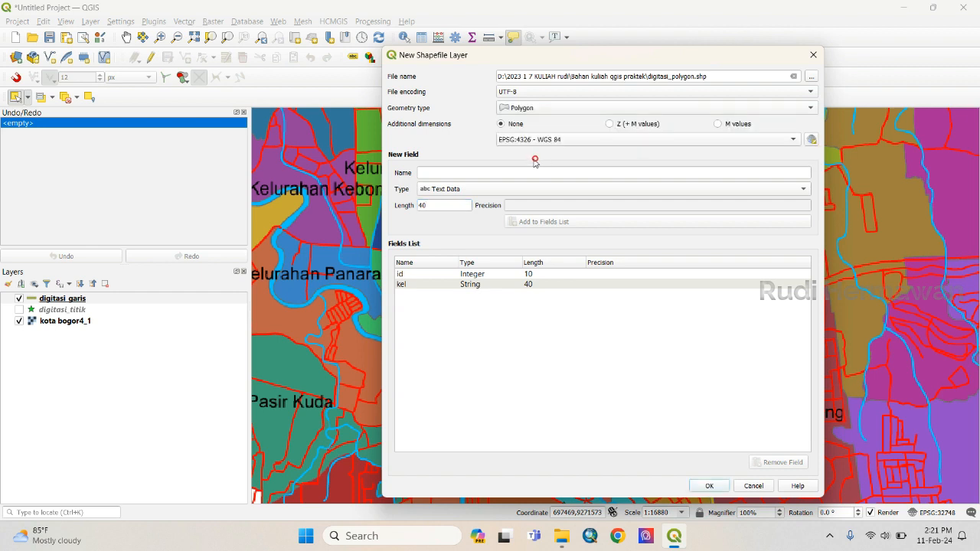
pyautogui.click(709, 486)
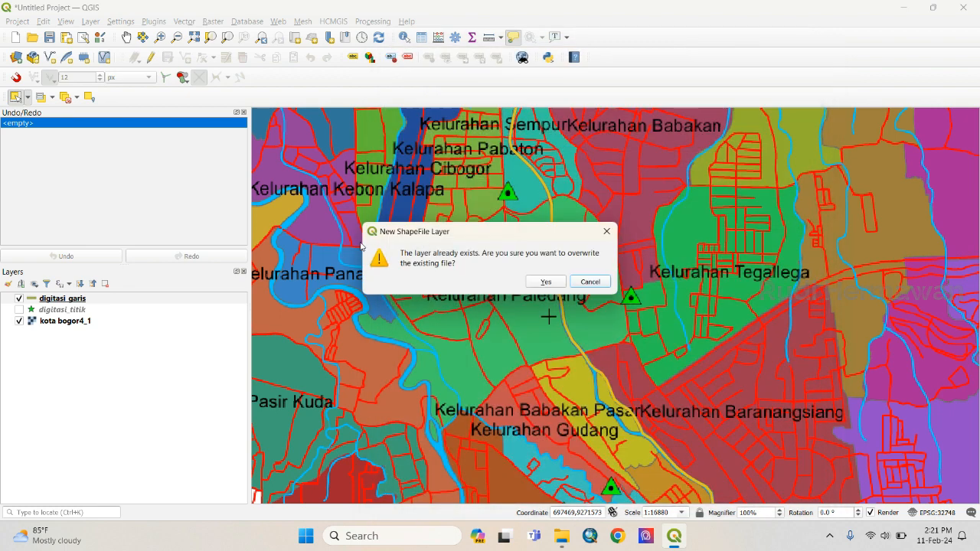
pyautogui.click(546, 281)
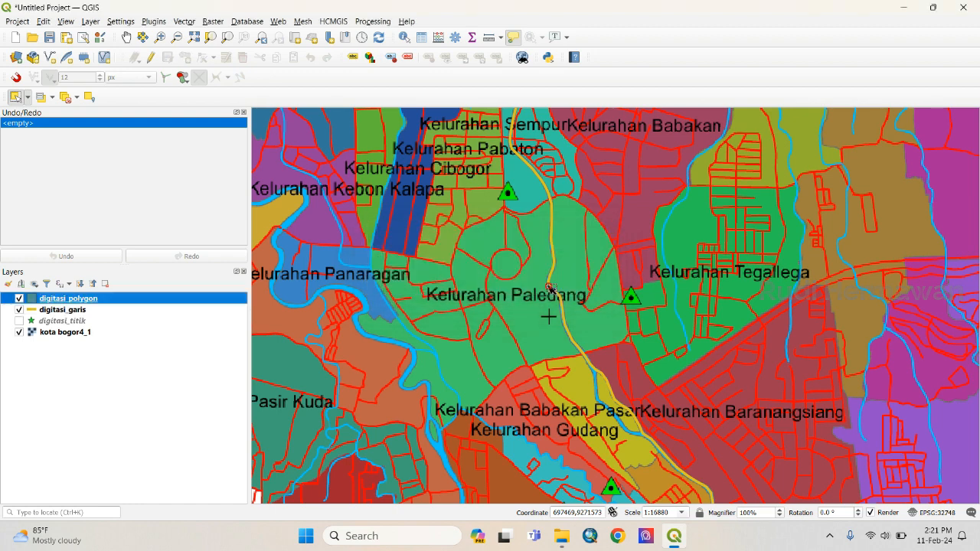
# - View the attribute table of the digitasi_polygon layer to check its fields, and close it
pyautogui.rightClick(100, 301)
pyautogui.click(168, 172)
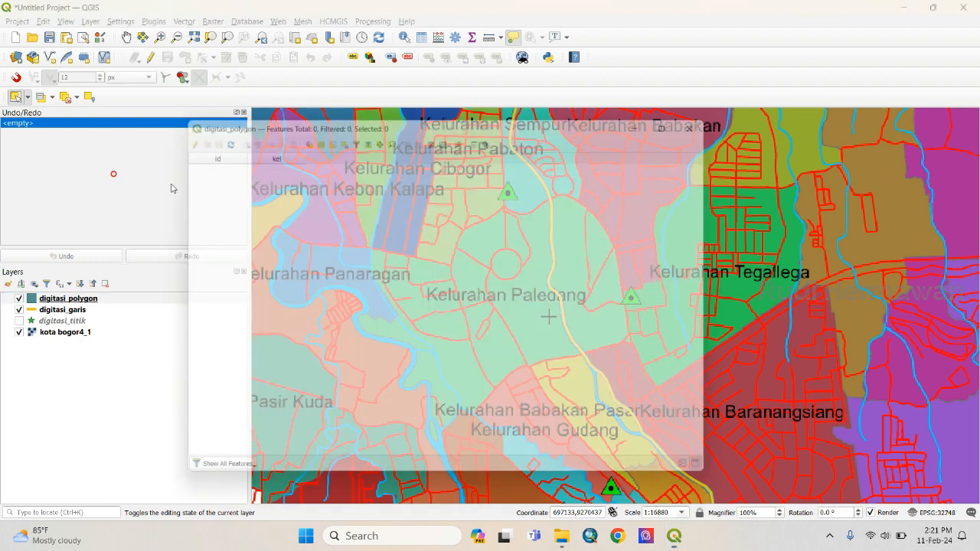
pyautogui.click(712, 116)
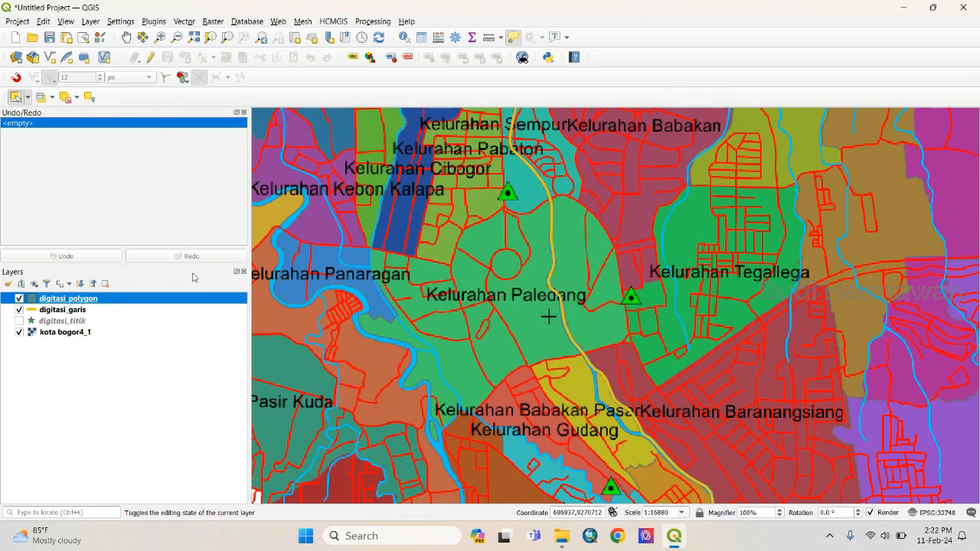
pyautogui.rightClick(180, 303)
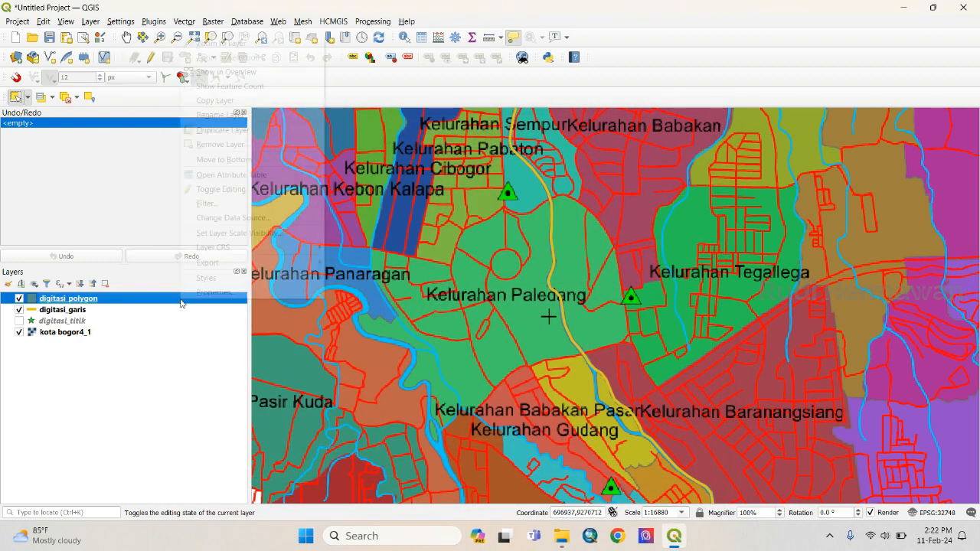
pyautogui.click(227, 176)
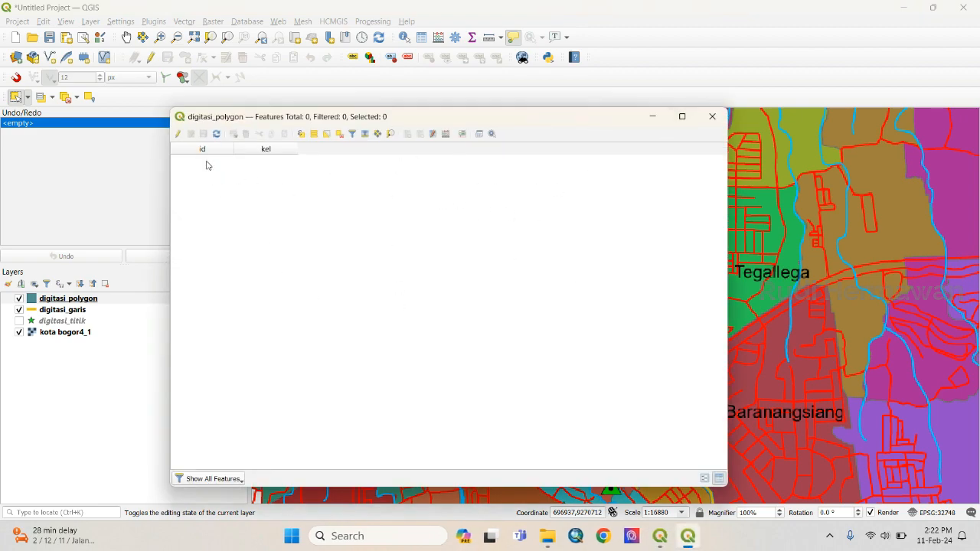
pyautogui.click(712, 116)
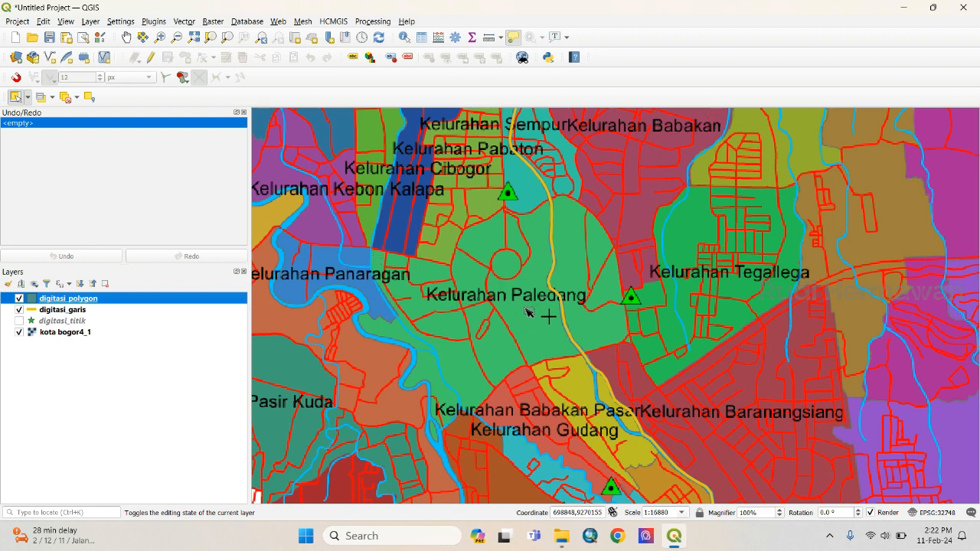
# - Enable editing on digitasi_polygon and begin a polygon feature along Kelurahan Paledang's southern boundary, from the river junction eastward past Gudang and Babakan Pasar
pyautogui.click(149, 60)
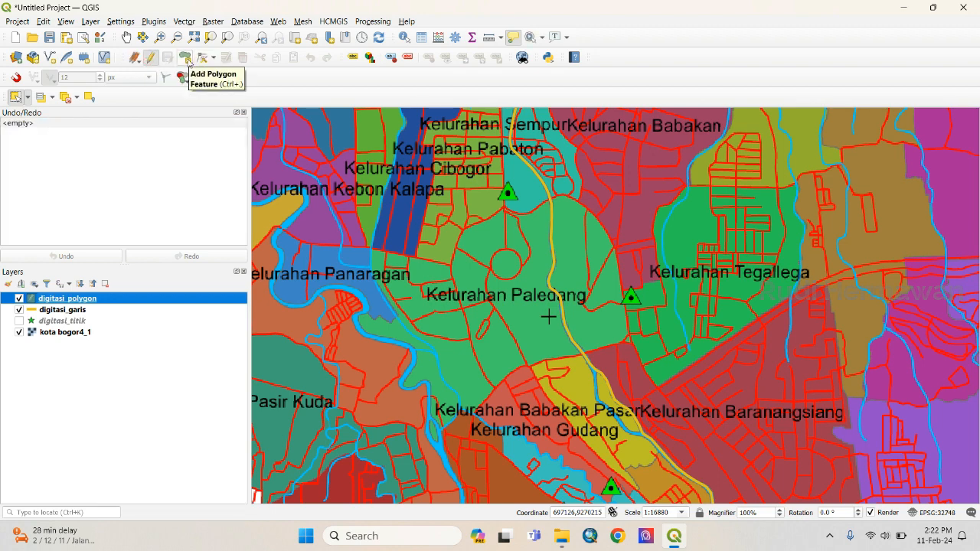
pyautogui.click(185, 58)
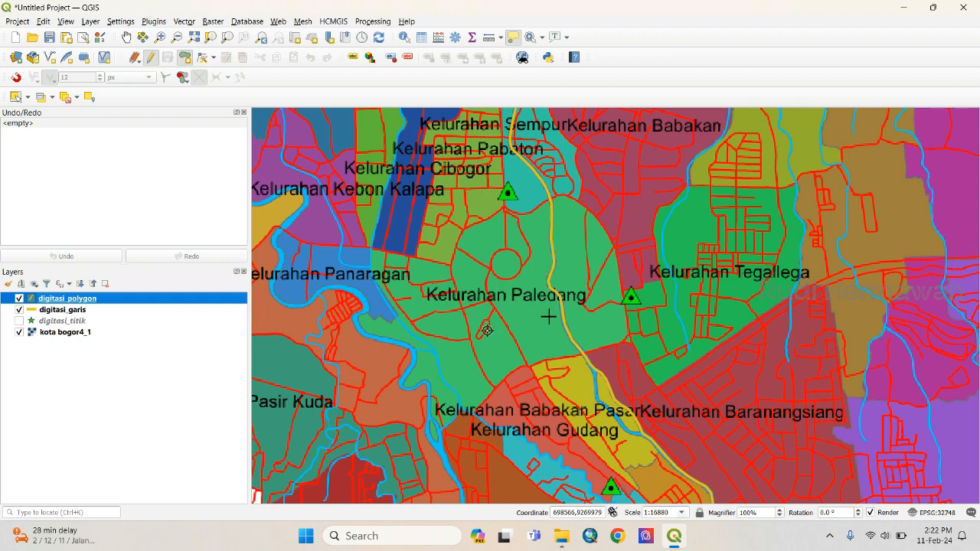
pyautogui.scroll(1, 493, 303)
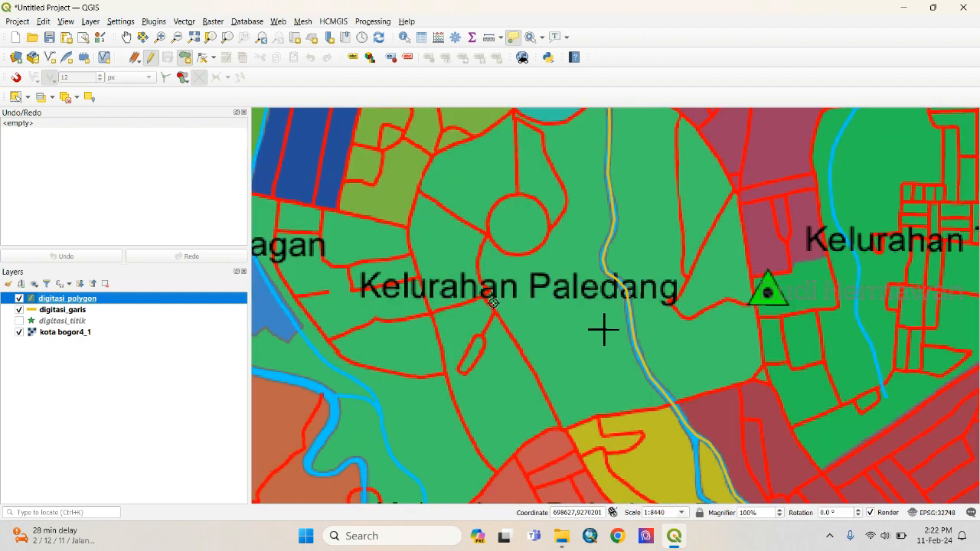
pyautogui.scroll(-1, 493, 303)
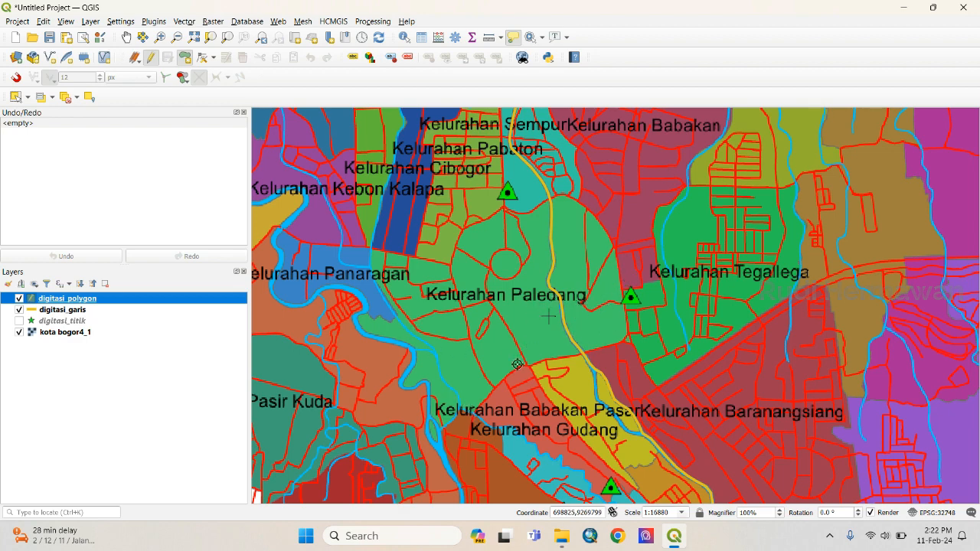
pyautogui.scroll(1, 514, 368)
pyautogui.scroll(-1, 505, 383)
pyautogui.scroll(1, 499, 389)
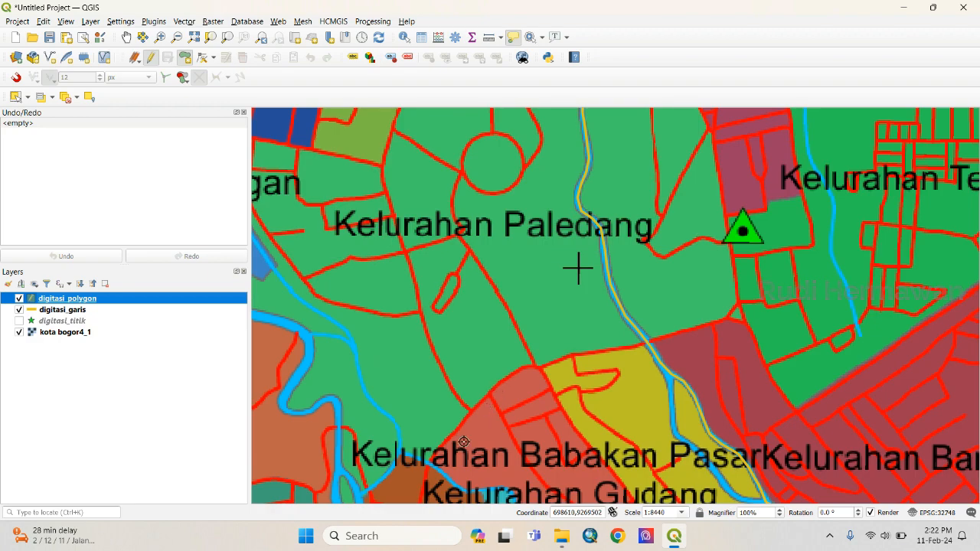
pyautogui.scroll(-1, 545, 413)
pyautogui.scroll(1, 484, 473)
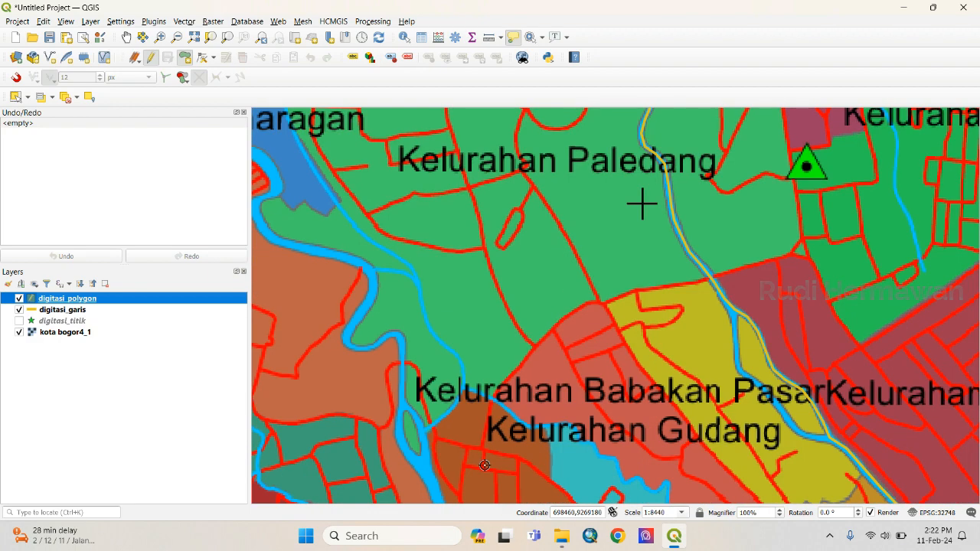
pyautogui.scroll(1, 486, 427)
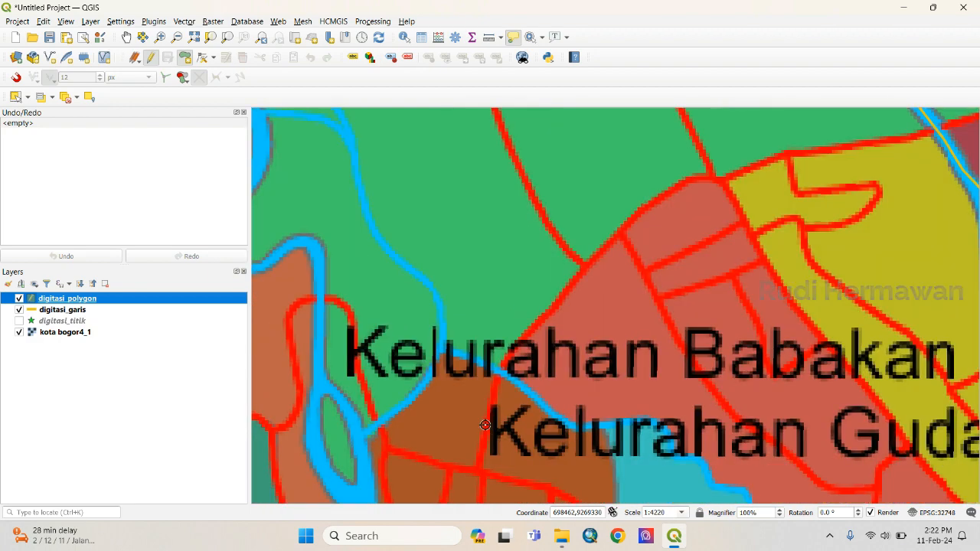
pyautogui.click(376, 427)
pyautogui.click(420, 388)
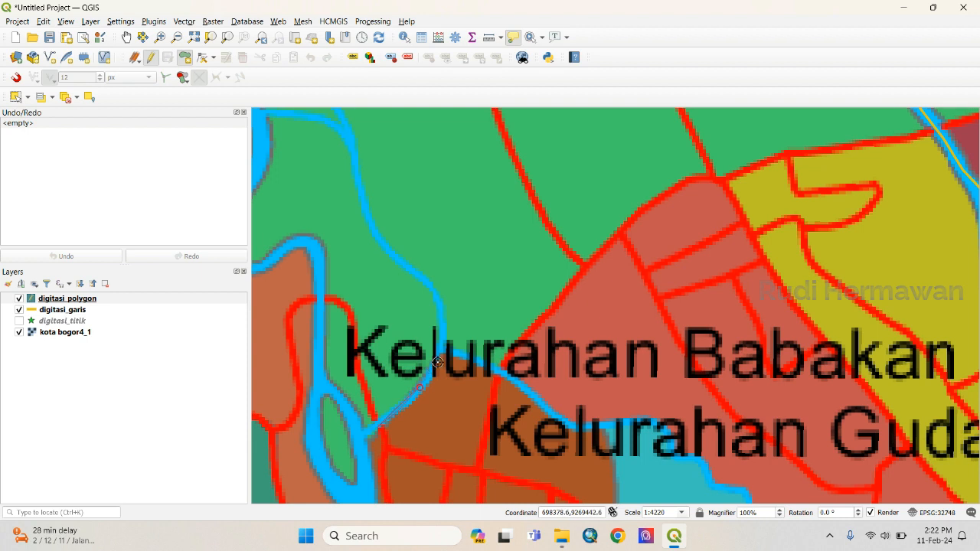
pyautogui.click(437, 362)
pyautogui.click(441, 346)
pyautogui.click(500, 370)
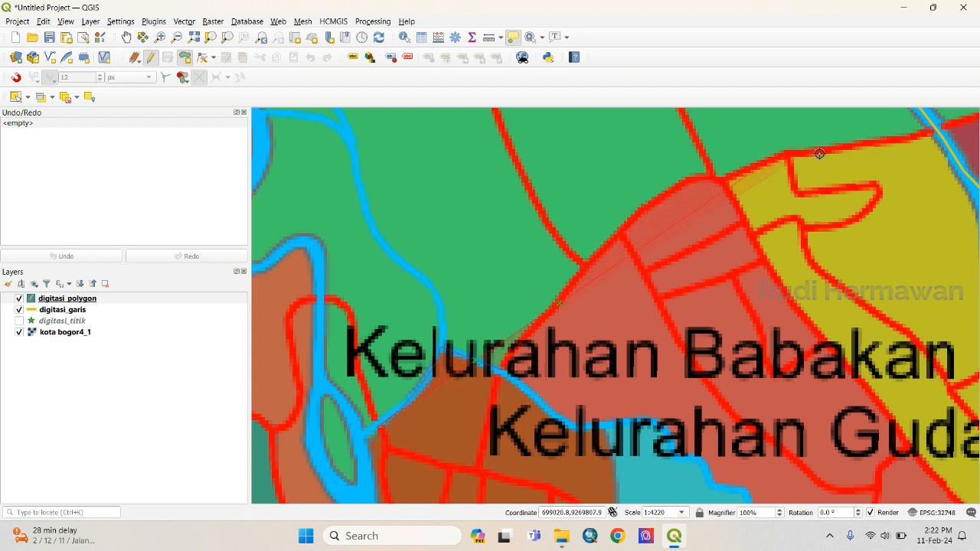
pyautogui.click(889, 145)
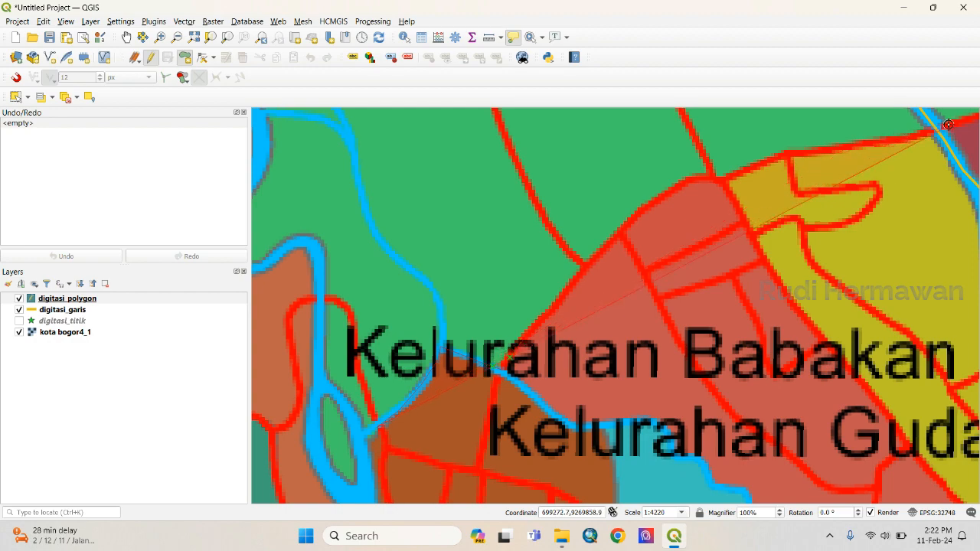
# - Continue the polygon outline along the border with Kelurahan Baranangsiang, following Tegallega's southern edge northeast to the river
pyautogui.press('Right')
pyautogui.press('Right')
pyautogui.press('Right')
pyautogui.press('Up')
pyautogui.press('Up')
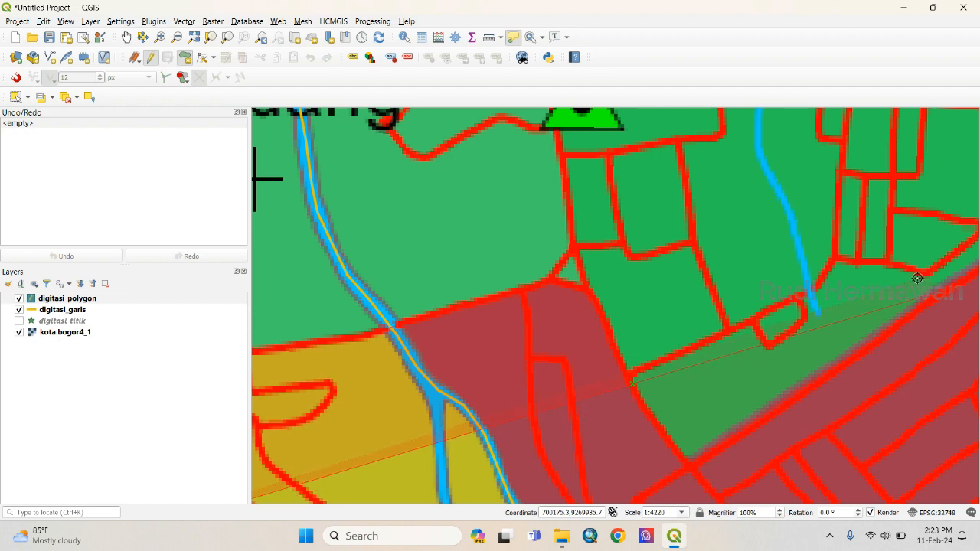
pyautogui.press('Right')
pyautogui.press('Right')
pyautogui.press('Up')
pyautogui.press('Right')
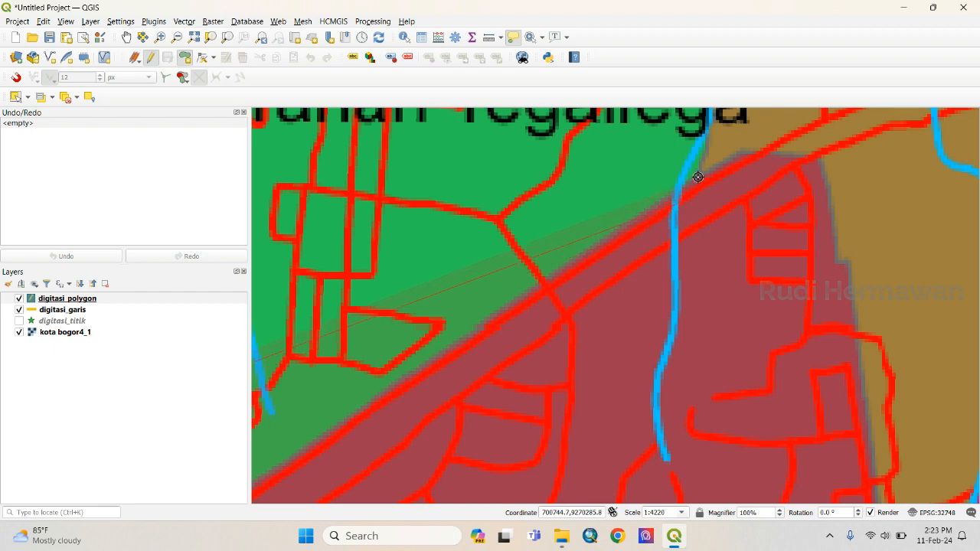
# - Trace Kelurahan Tegallega's eastern boundary northward along the river to its northeast corner
pyautogui.press('Up')
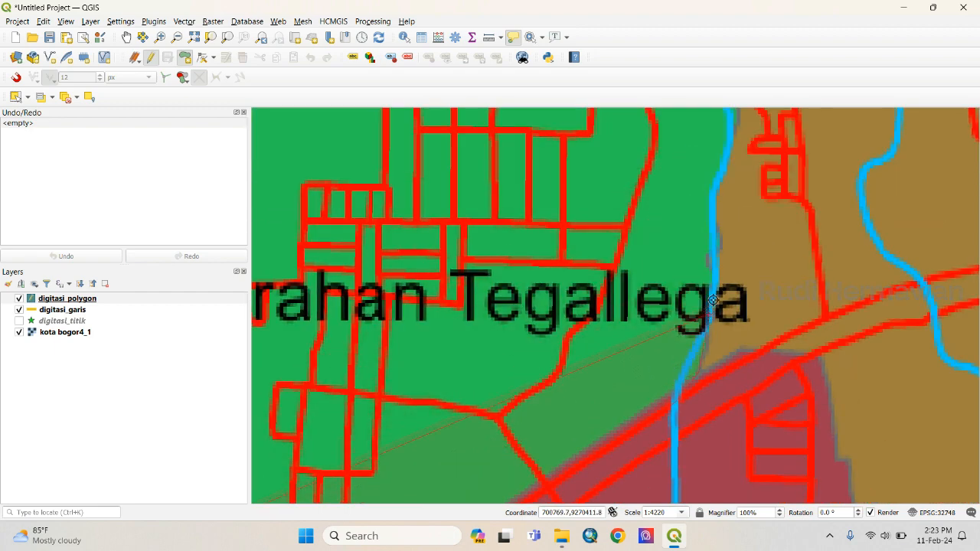
pyautogui.click(717, 245)
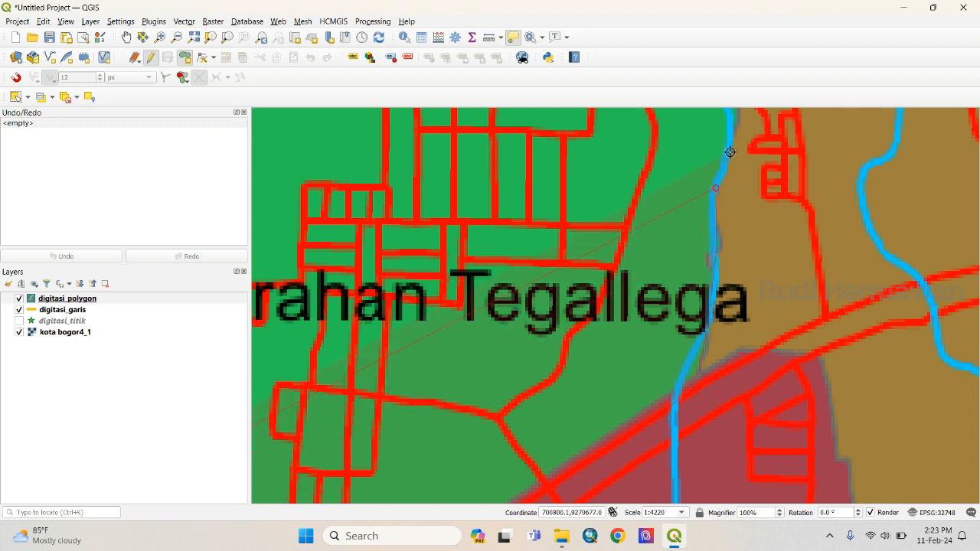
pyautogui.press('Up')
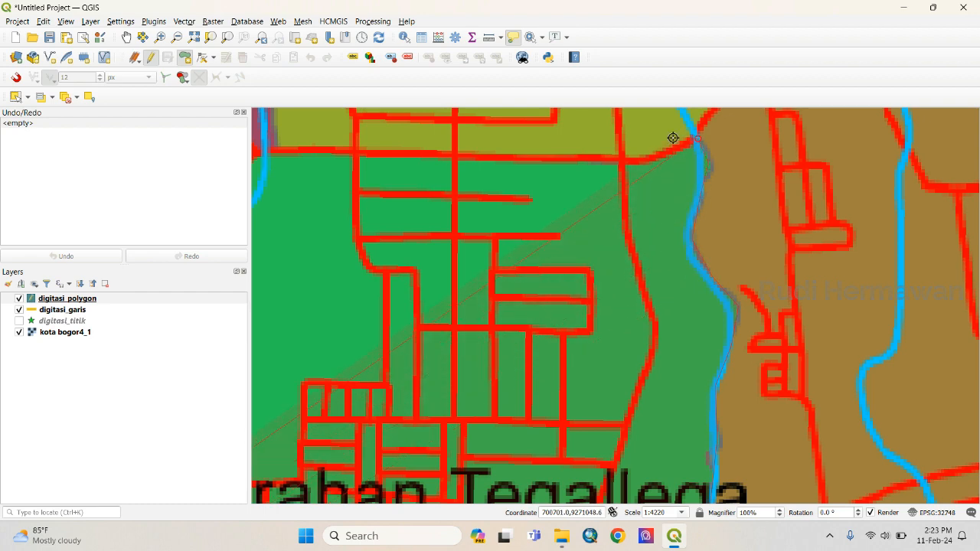
# - Trace Tegallega's northern and western boundaries, going around the southern tip of Kelurahan Babakan to Paledang's northeast edge
pyautogui.press('Up')
pyautogui.press('Left')
pyautogui.press('Left')
pyautogui.press('Down')
pyautogui.press('Down')
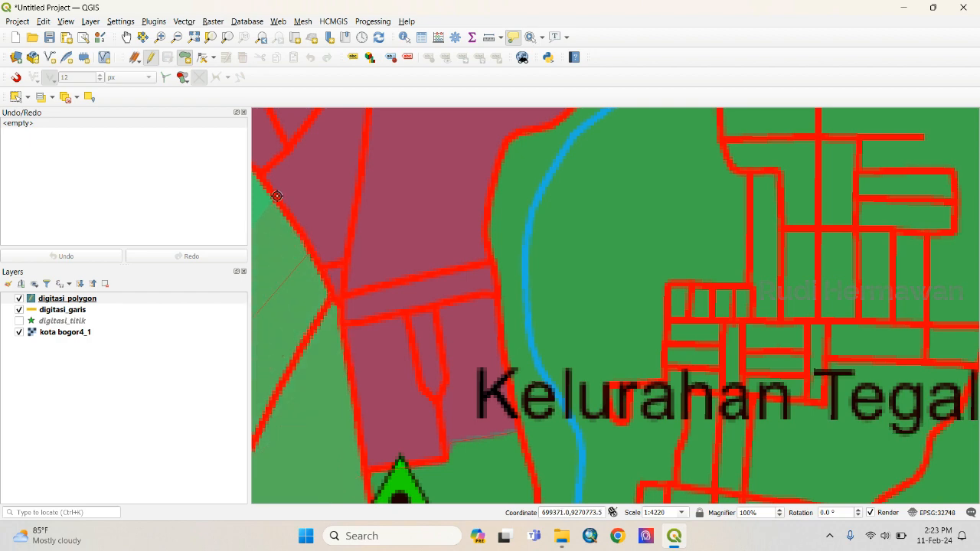
# - Continue the outline along Paledang's curved northern boundary, westward to the edge of the Cibogor and Pabaton area
pyautogui.press('Left')
pyautogui.press('Left')
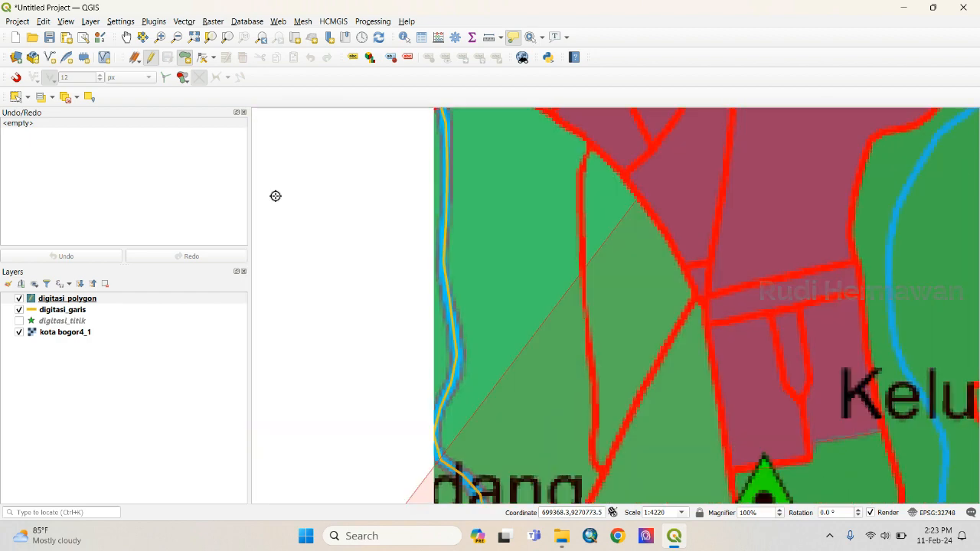
pyautogui.press('Up')
pyautogui.press('Up')
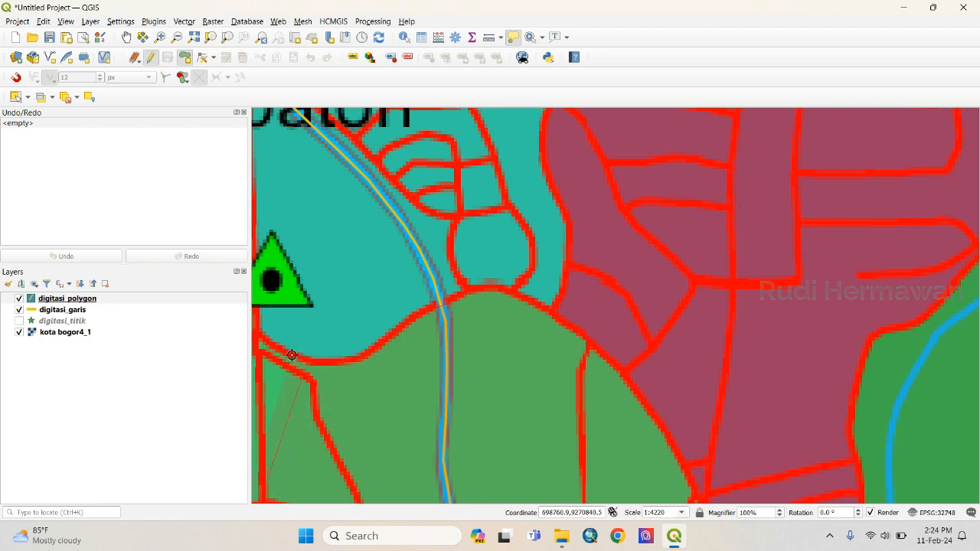
pyautogui.press('Left')
pyautogui.press('Left')
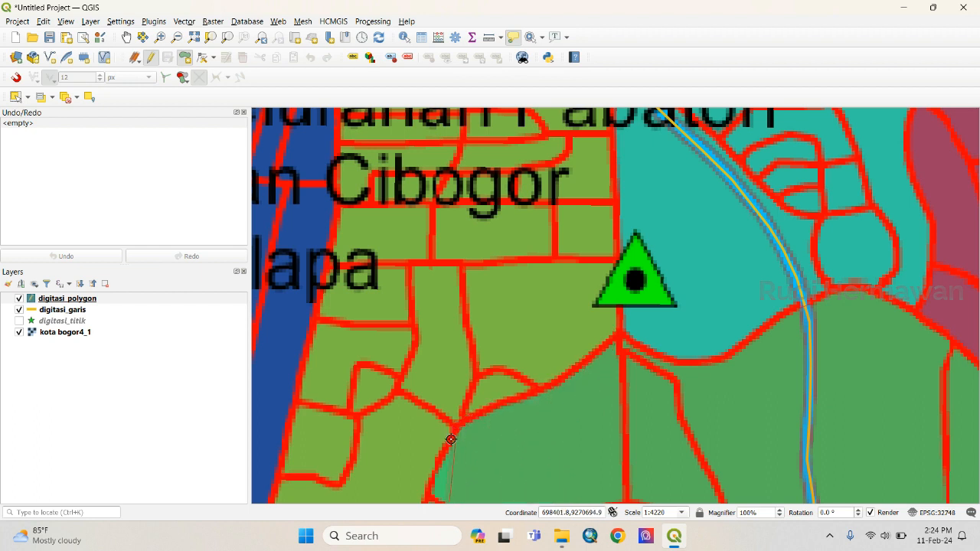
# - Trace Paledang's northwestern boundary below Cibogor, then south along the narrow river beside Kelurahan Panaragan
pyautogui.press('Down')
pyautogui.press('Down')
pyautogui.press('Down')
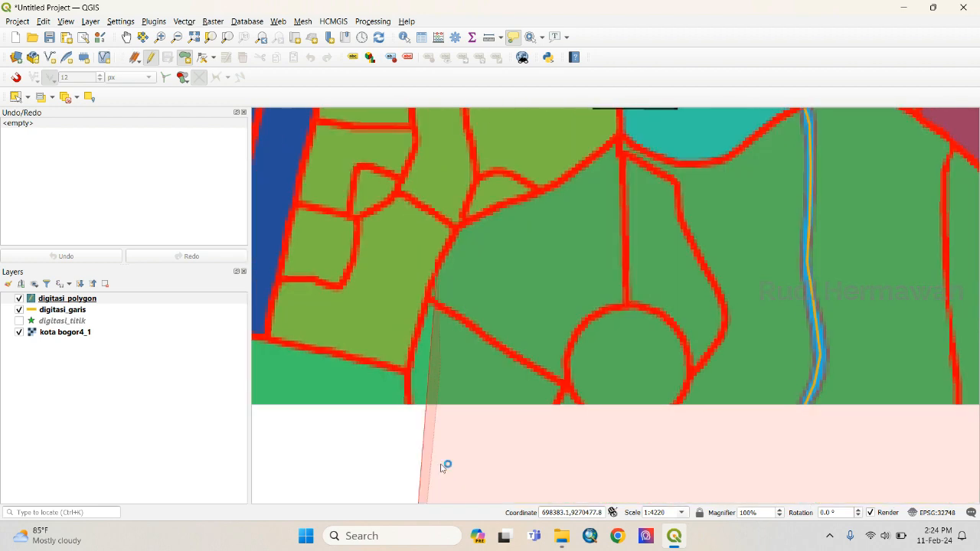
pyautogui.press('Left')
pyautogui.press('Left')
pyautogui.click(502, 385)
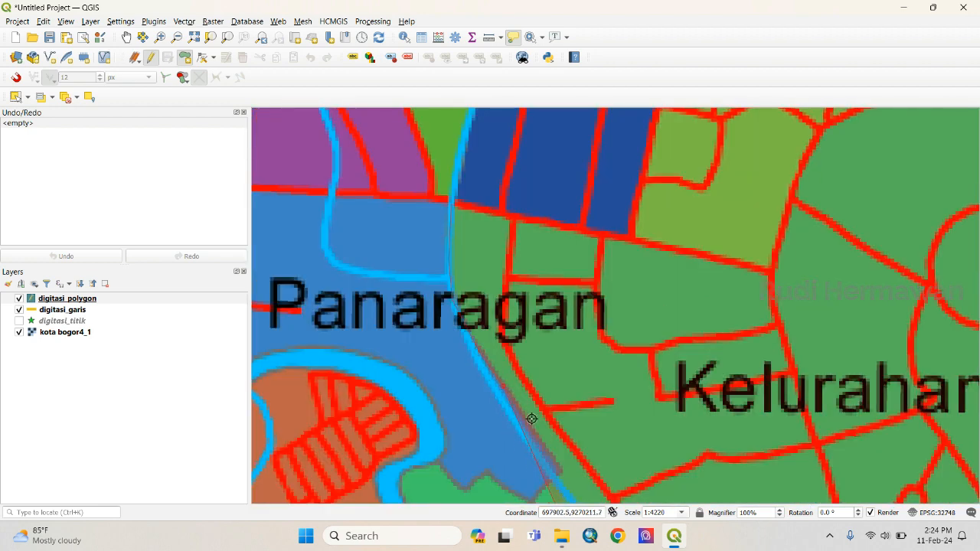
pyautogui.click(537, 431)
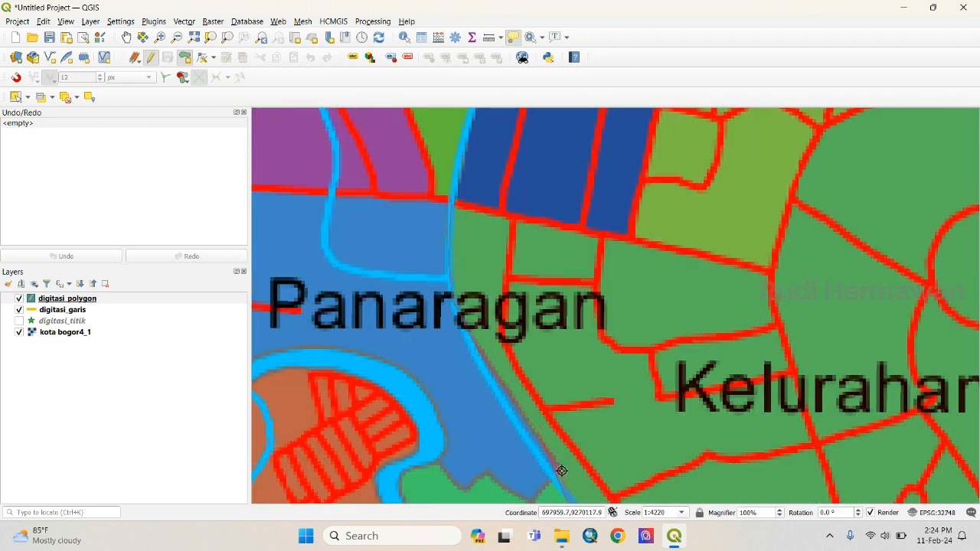
# - Trace the notched Panaragan edge and the large river back to the starting vertex, then finish the polygon with its attributes left empty
pyautogui.press('Down')
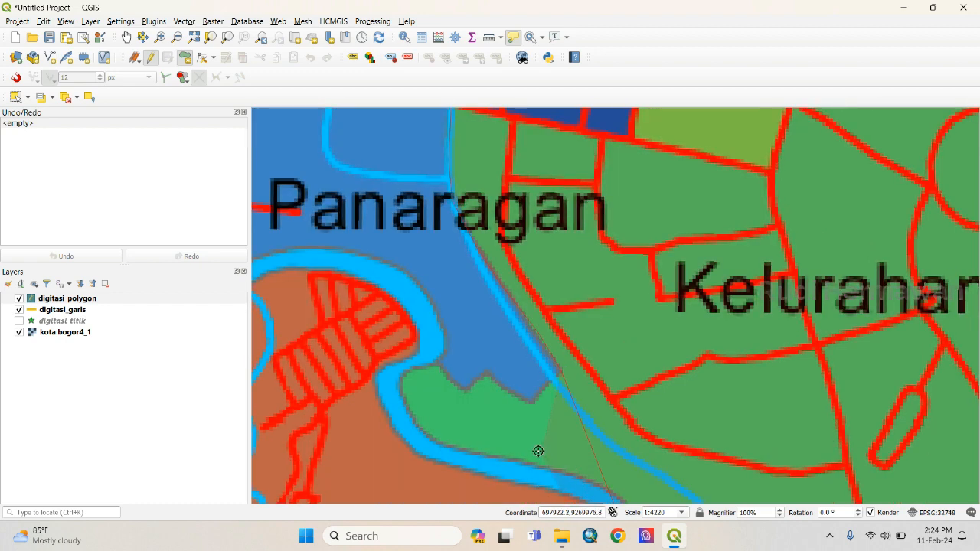
pyautogui.click(487, 375)
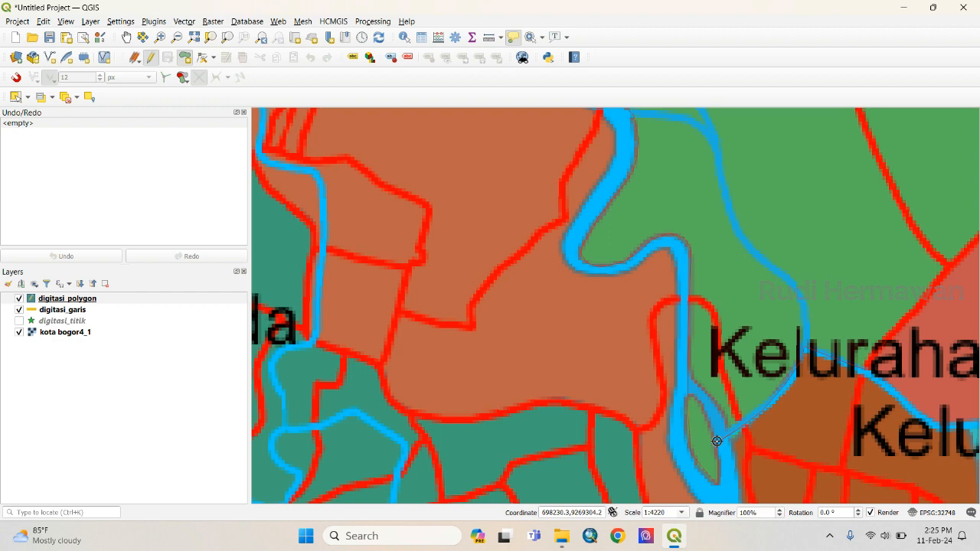
pyautogui.rightClick(716, 441)
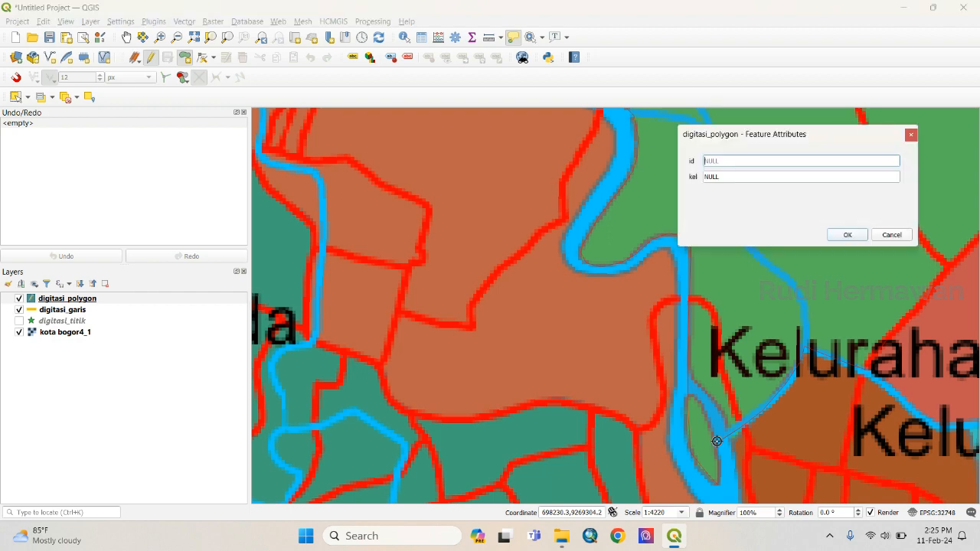
pyautogui.click(845, 235)
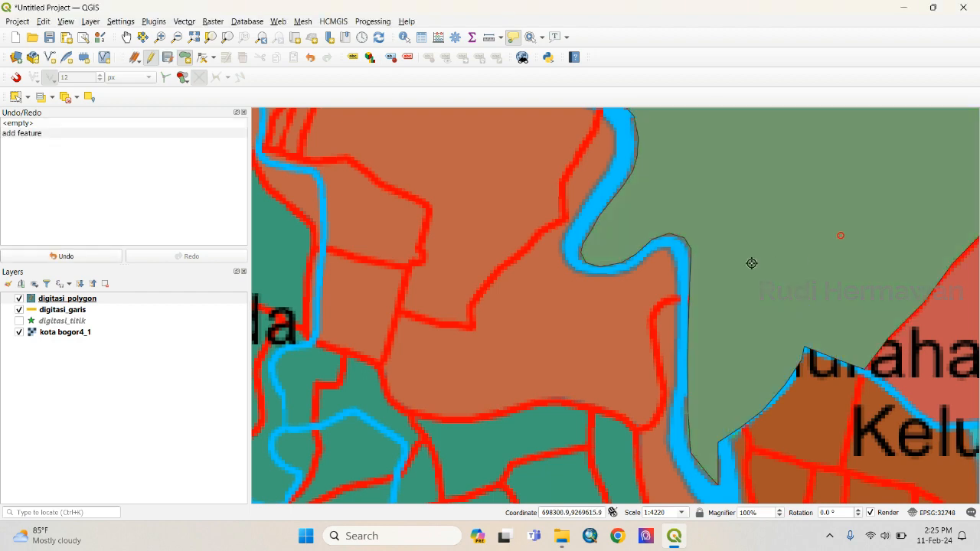
# - Examine how the digitized polygon's outline fits the surrounding kelurahan boundaries on the raster map
pyautogui.scroll(-2, 715, 262)
pyautogui.scroll(-1, 703, 249)
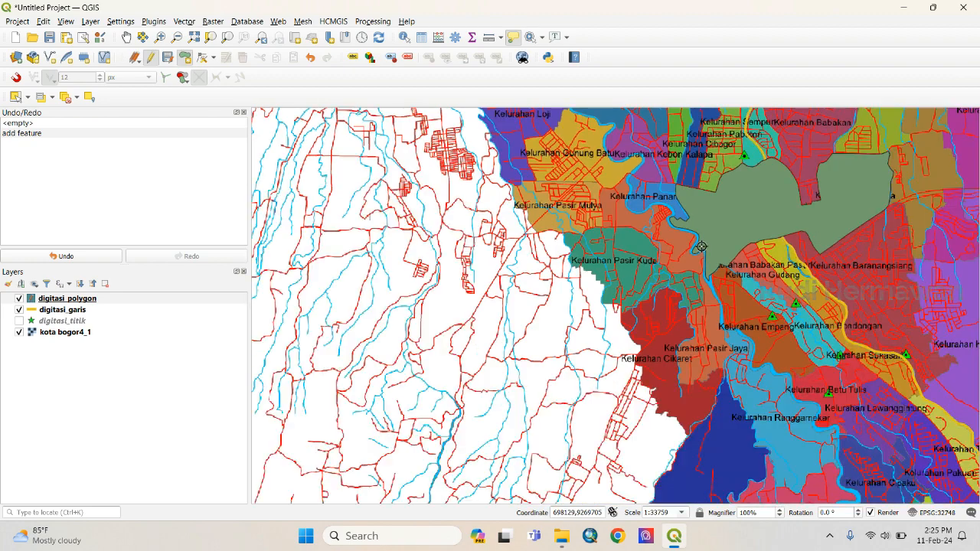
pyautogui.scroll(1, 877, 163)
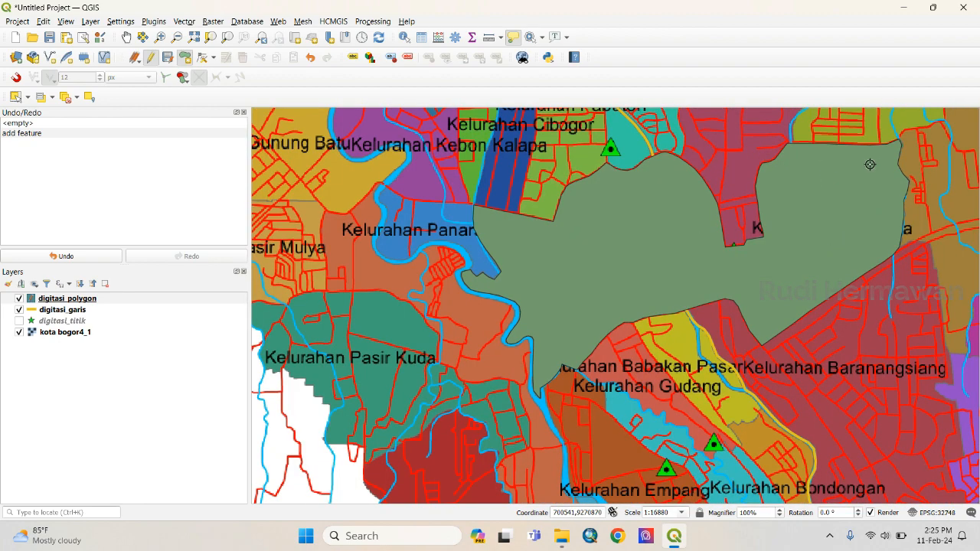
pyautogui.scroll(-1, 821, 206)
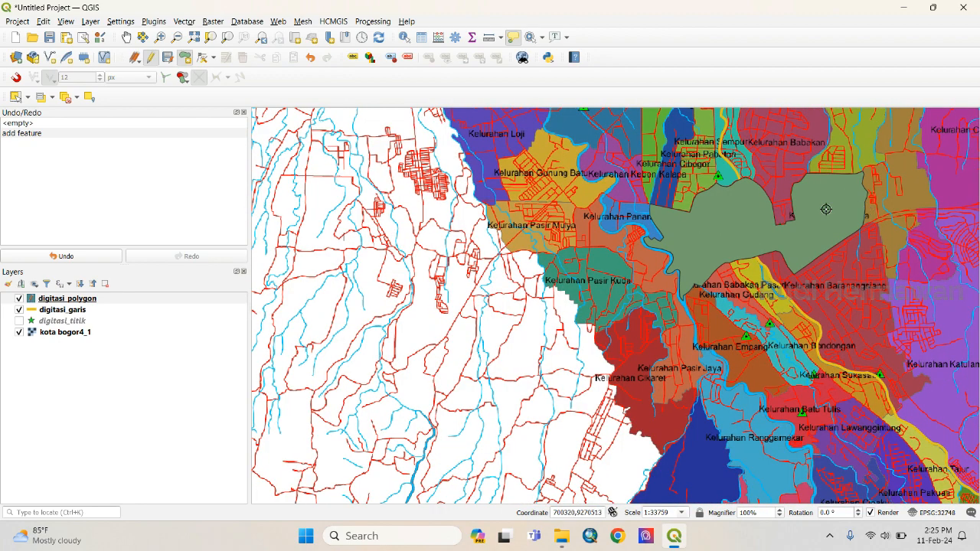
pyautogui.scroll(1, 809, 227)
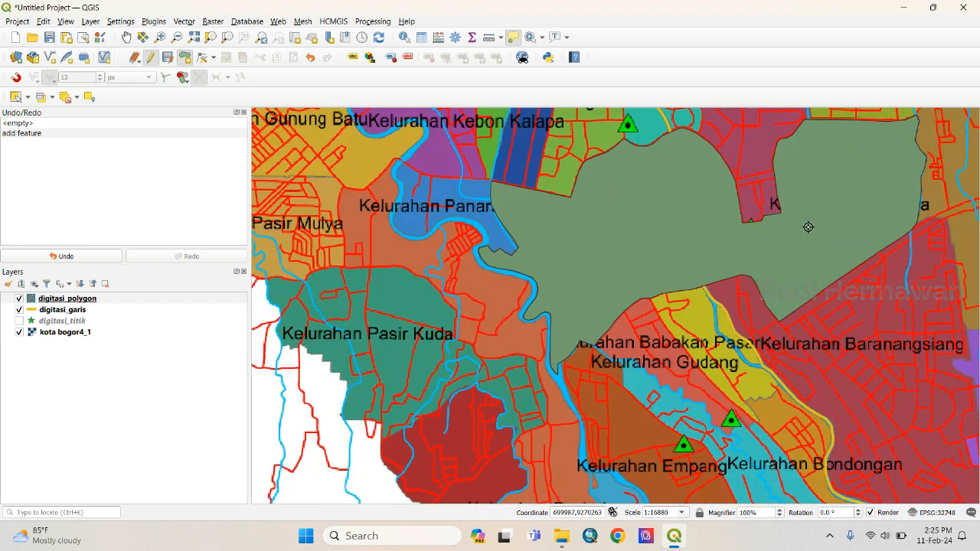
pyautogui.scroll(-1, 806, 216)
pyautogui.scroll(1, 805, 216)
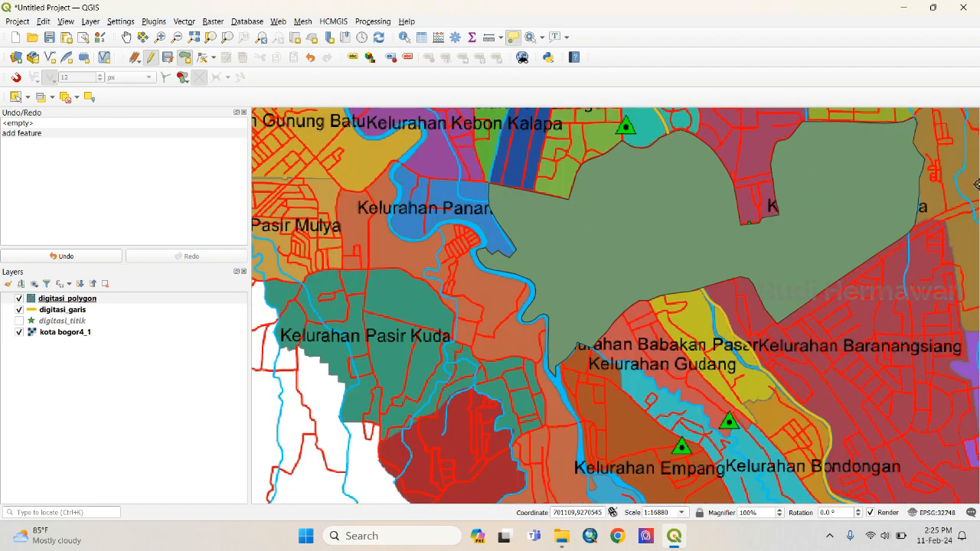
pyautogui.rightClick(96, 301)
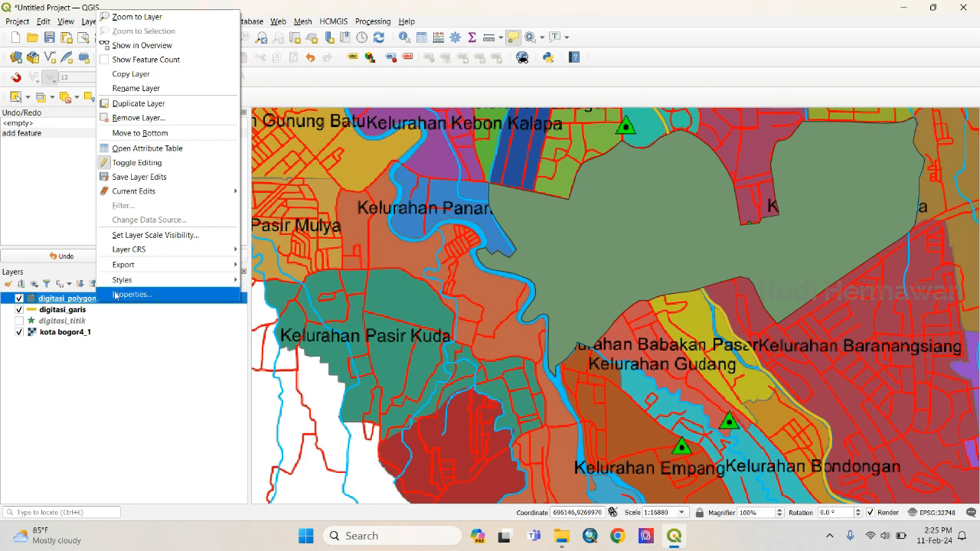
pyautogui.click(116, 294)
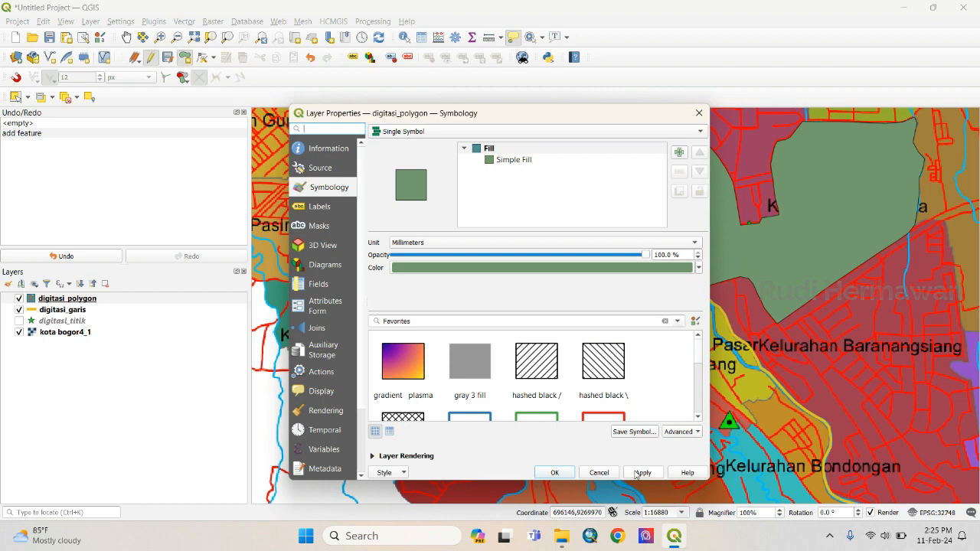
pyautogui.click(610, 475)
# - Make the digitasi_polygon layer semi-transparent by setting its fill symbol's opacity to 68 %
pyautogui.rightClick(89, 301)
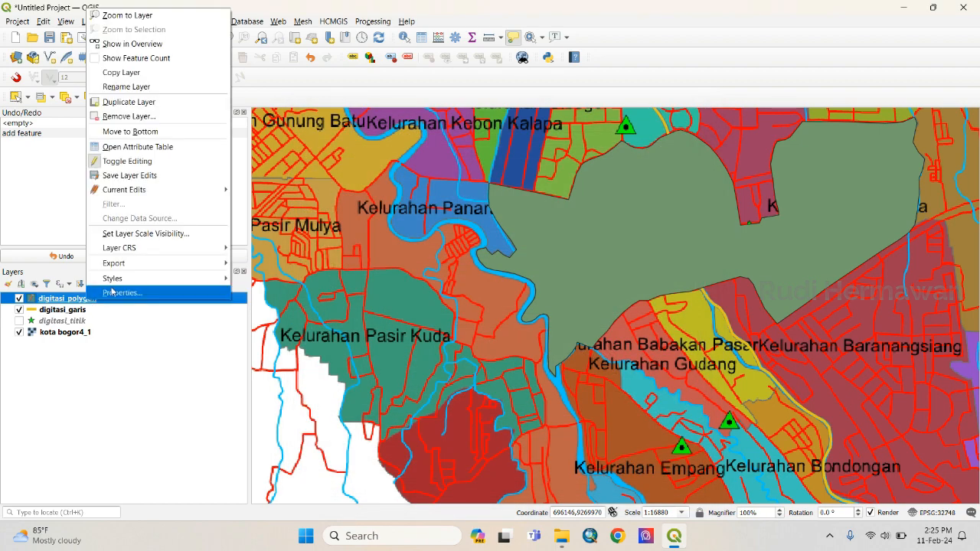
pyautogui.click(115, 292)
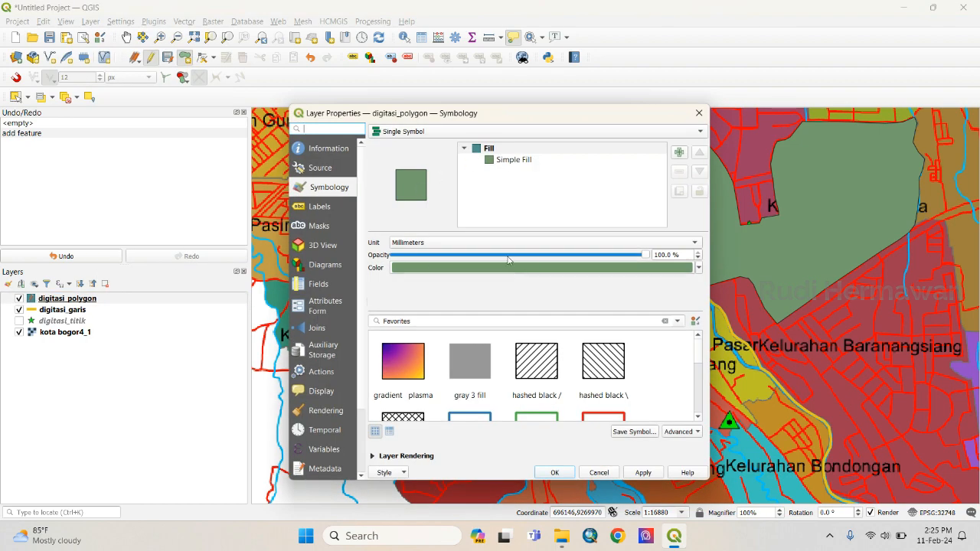
pyautogui.moveTo(645, 257); pyautogui.dragTo(522, 261)
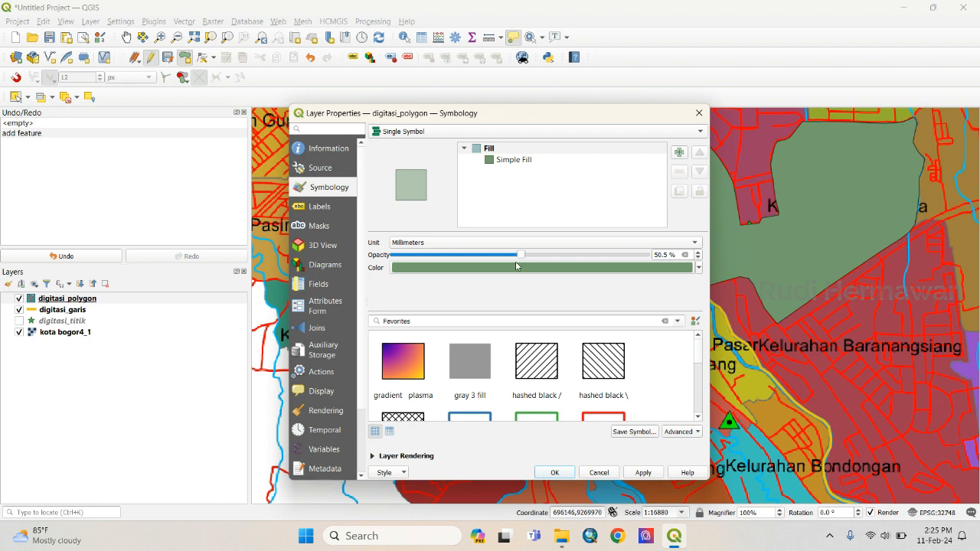
pyautogui.click(643, 472)
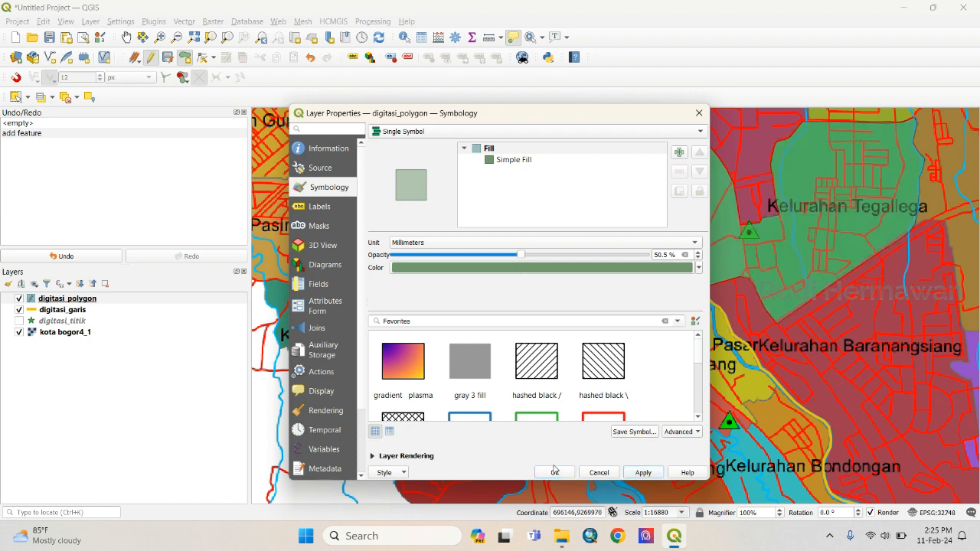
pyautogui.moveTo(531, 257); pyautogui.dragTo(572, 261)
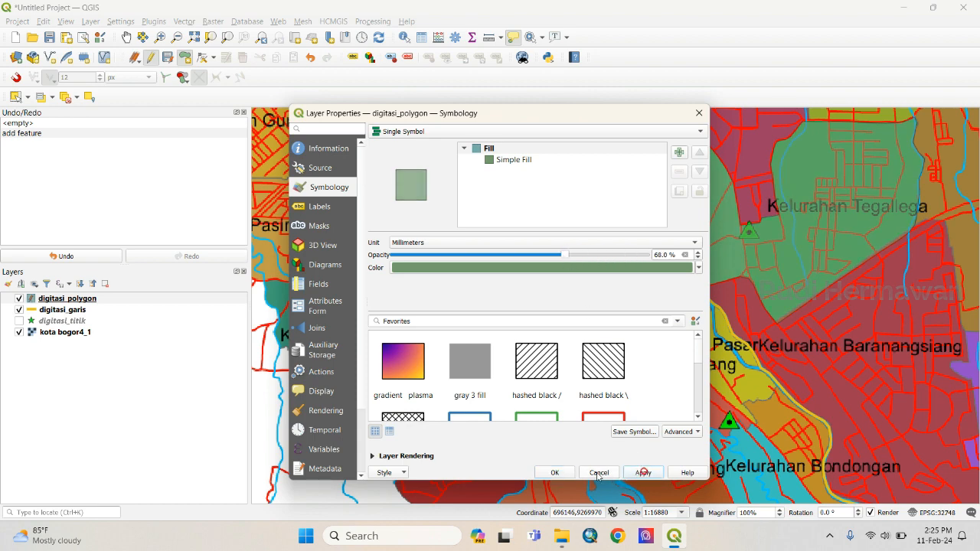
pyautogui.click(554, 472)
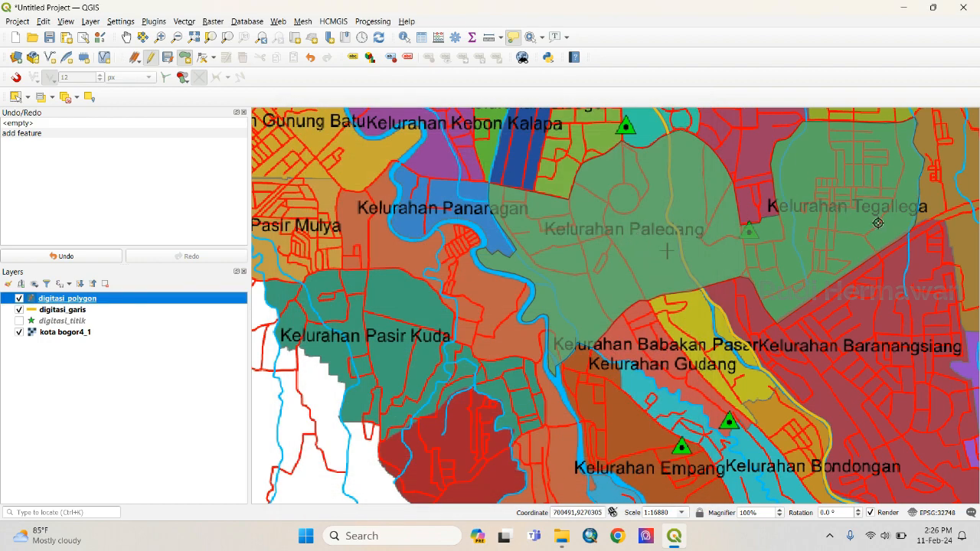
# - Examine how the semi-transparent polygon over Paledang and Tegallega lines up with the kelurahan boundaries beneath it
pyautogui.scroll(1, 870, 218)
pyautogui.scroll(-1, 871, 218)
pyautogui.scroll(-1, 794, 225)
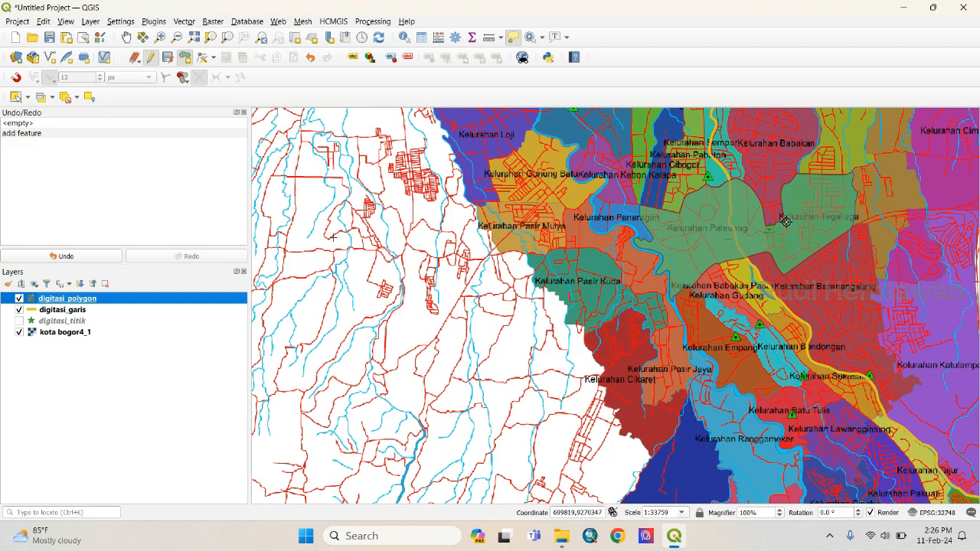
pyautogui.scroll(-1, 786, 222)
pyautogui.scroll(1, 845, 199)
pyautogui.scroll(1, 661, 269)
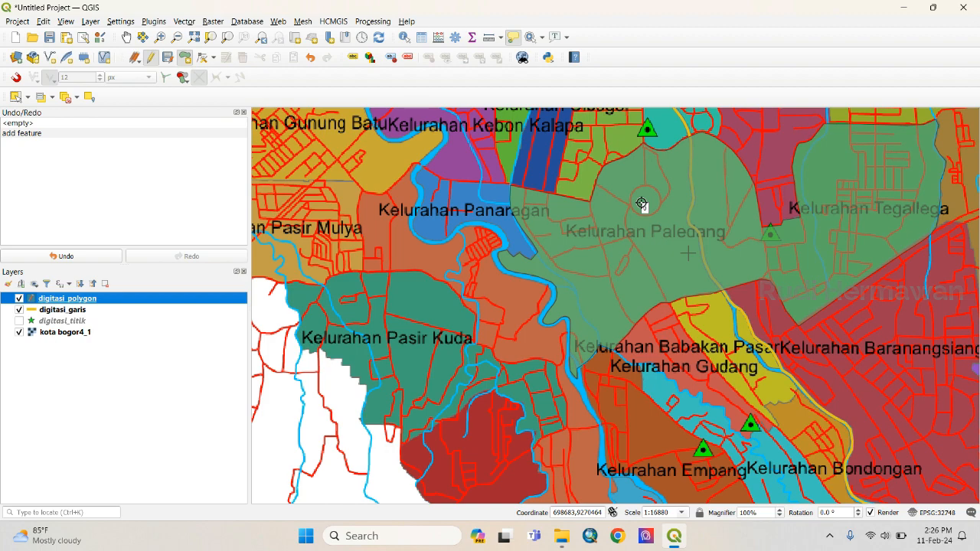
pyautogui.scroll(-1, 732, 231)
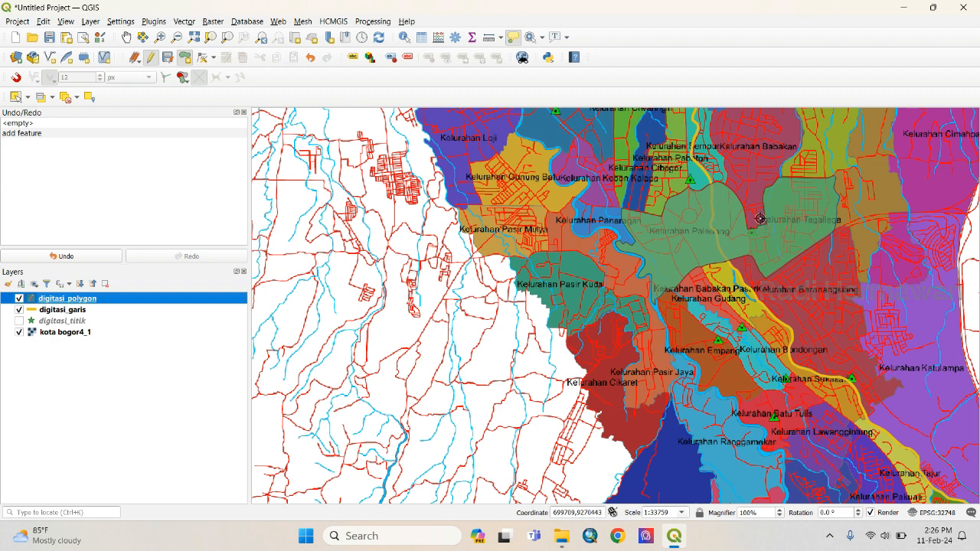
pyautogui.scroll(1, 689, 208)
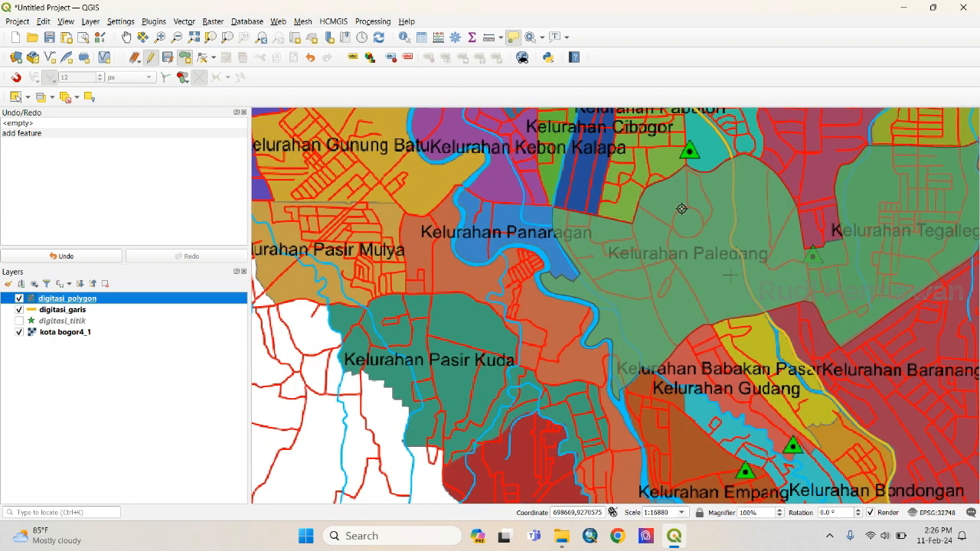
pyautogui.scroll(-1, 666, 220)
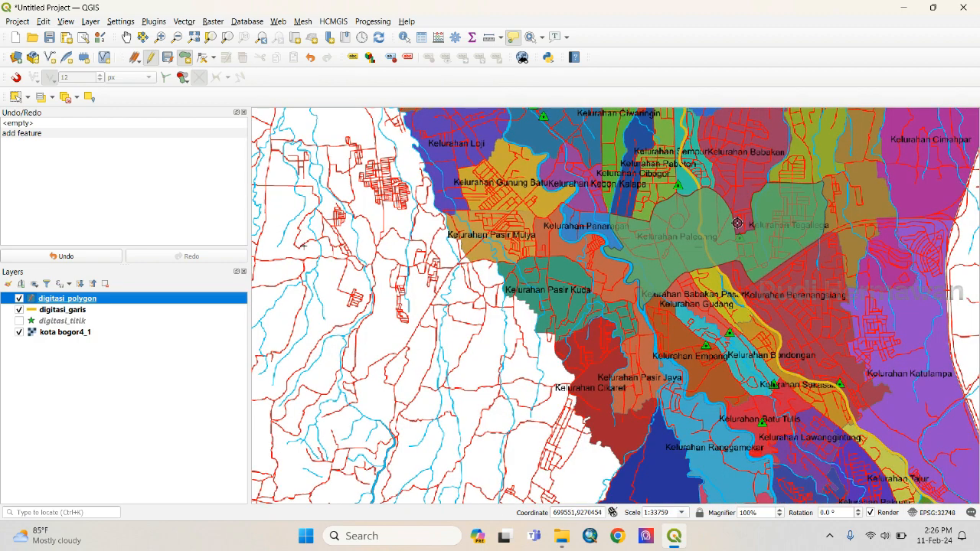
pyautogui.scroll(1, 678, 199)
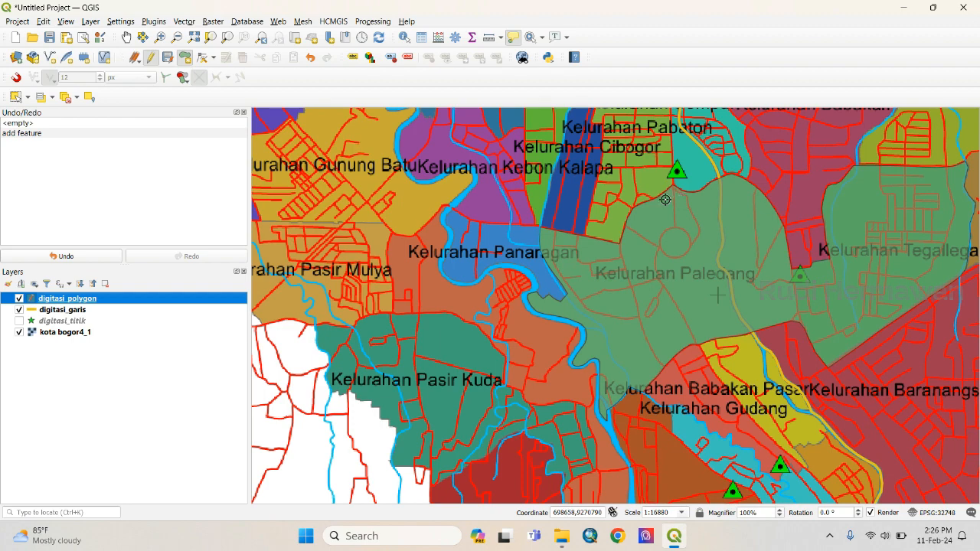
pyautogui.scroll(-2, 619, 251)
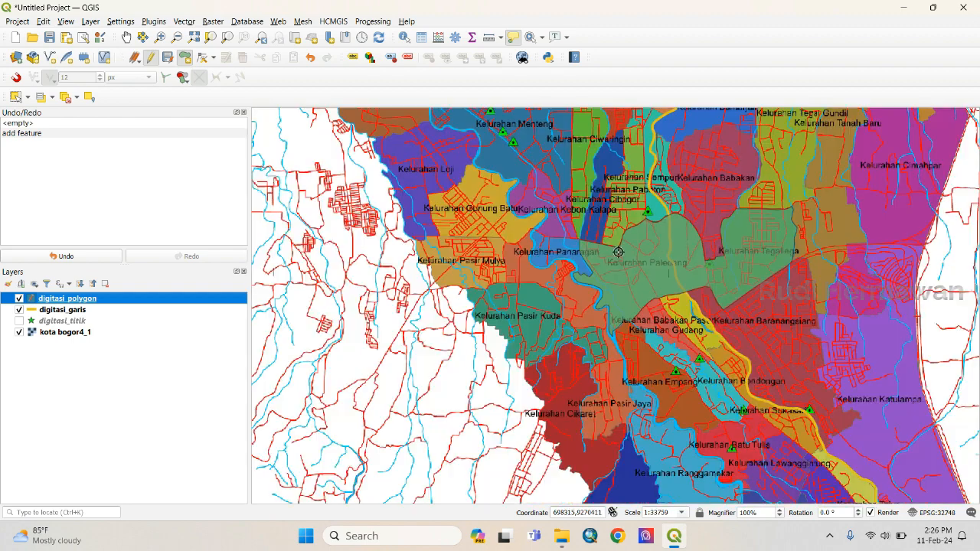
# - Draw an eight-vertex practice polygon in the blank area west of the map and save it with empty attributes
pyautogui.scroll(-1, 566, 251)
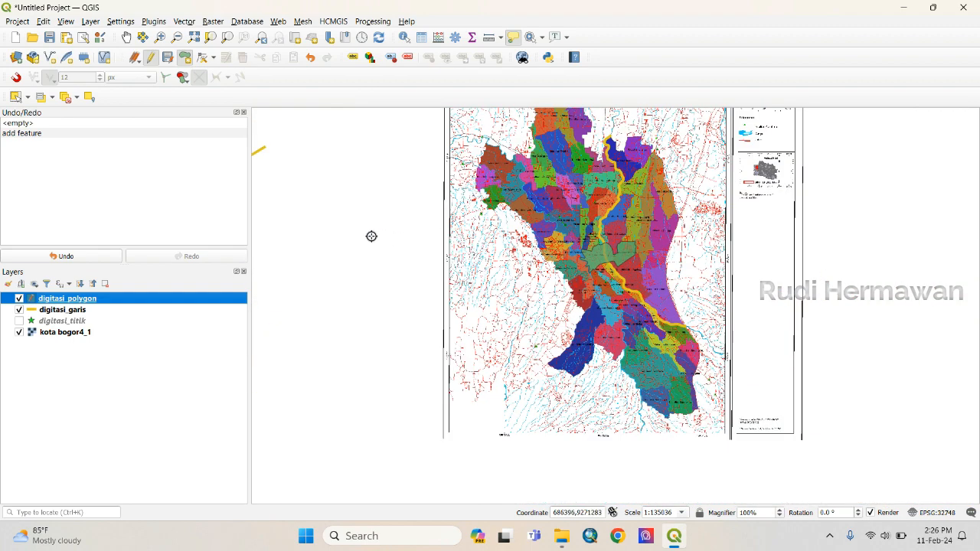
pyautogui.click(311, 227)
pyautogui.click(341, 209)
pyautogui.click(386, 213)
pyautogui.click(411, 232)
pyautogui.click(416, 268)
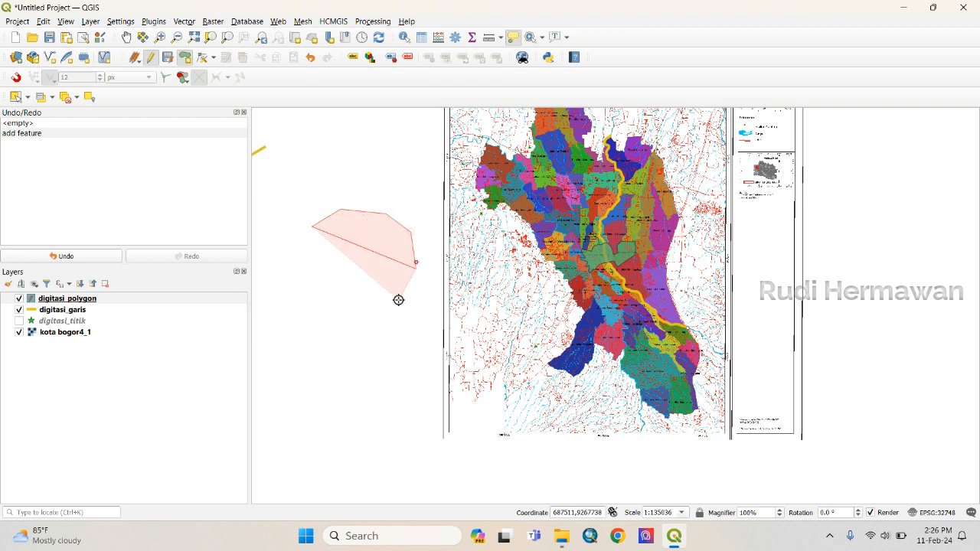
pyautogui.click(398, 302)
pyautogui.click(339, 309)
pyautogui.click(304, 281)
pyautogui.rightClick(302, 279)
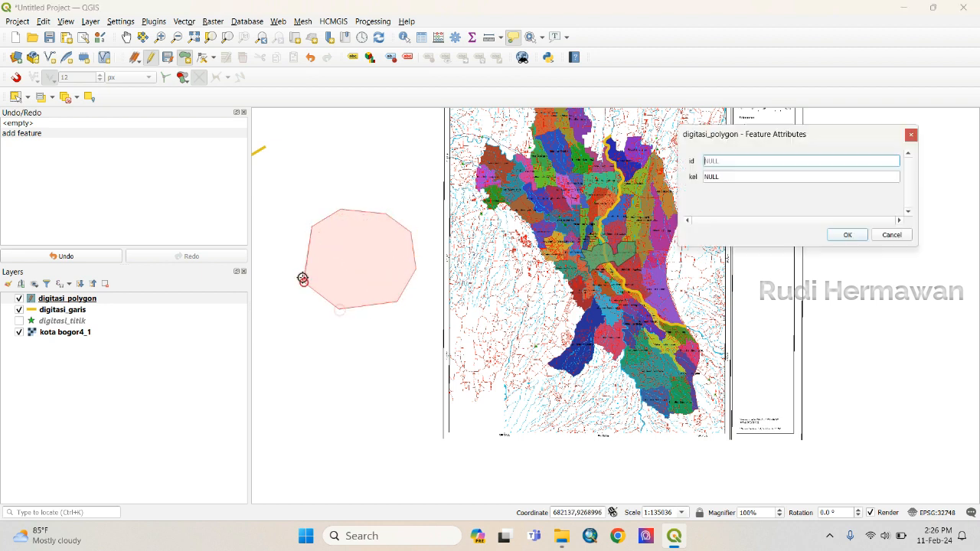
pyautogui.click(848, 235)
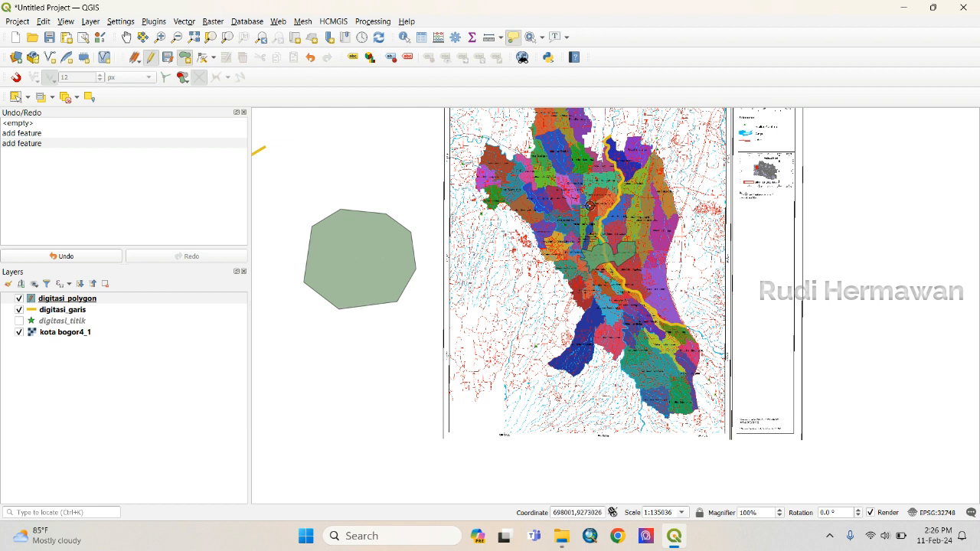
# - Draw a second practice polygon that overlaps the southern part of the first one, leaving its attributes empty
pyautogui.click(316, 332)
pyautogui.click(315, 298)
pyautogui.click(338, 277)
pyautogui.click(386, 274)
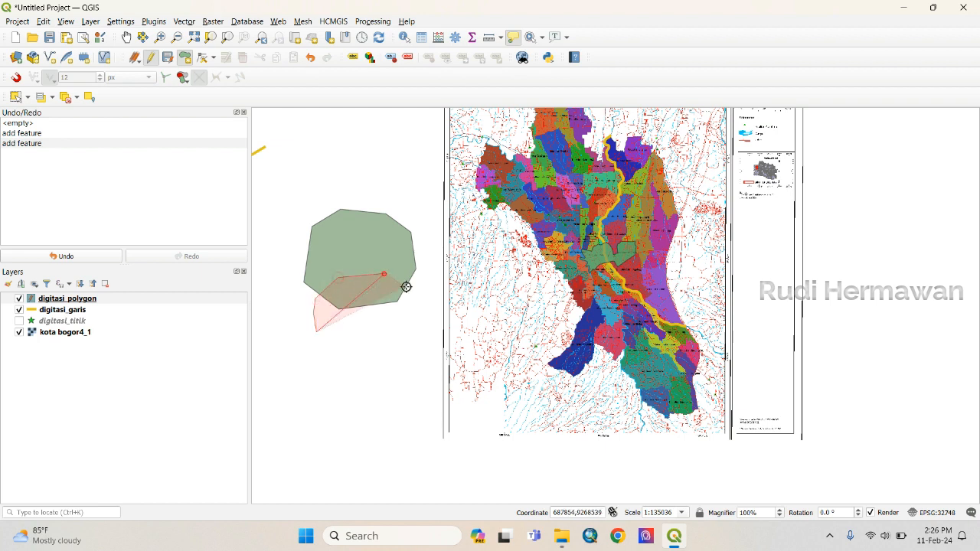
pyautogui.click(411, 294)
pyautogui.click(415, 314)
pyautogui.click(416, 342)
pyautogui.click(389, 356)
pyautogui.click(346, 360)
pyautogui.rightClick(384, 339)
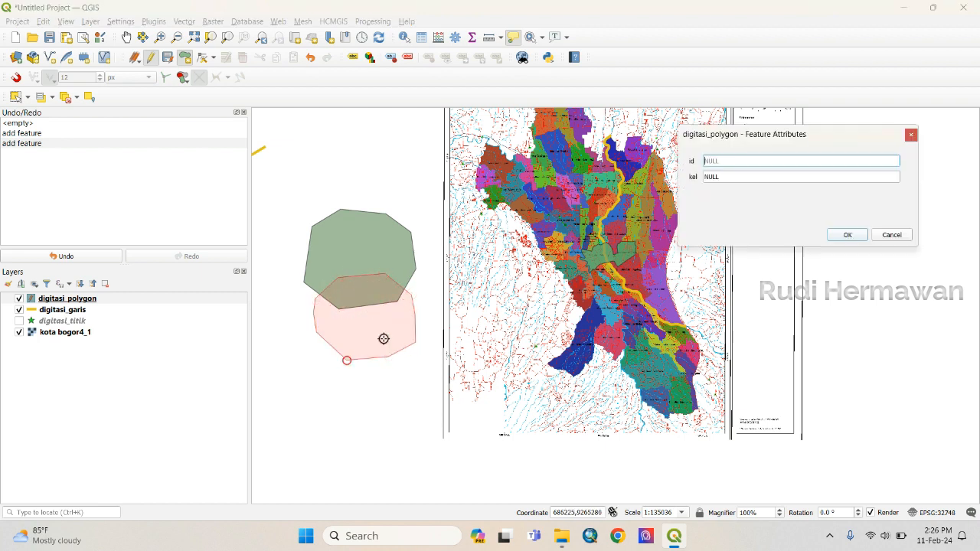
pyautogui.click(851, 236)
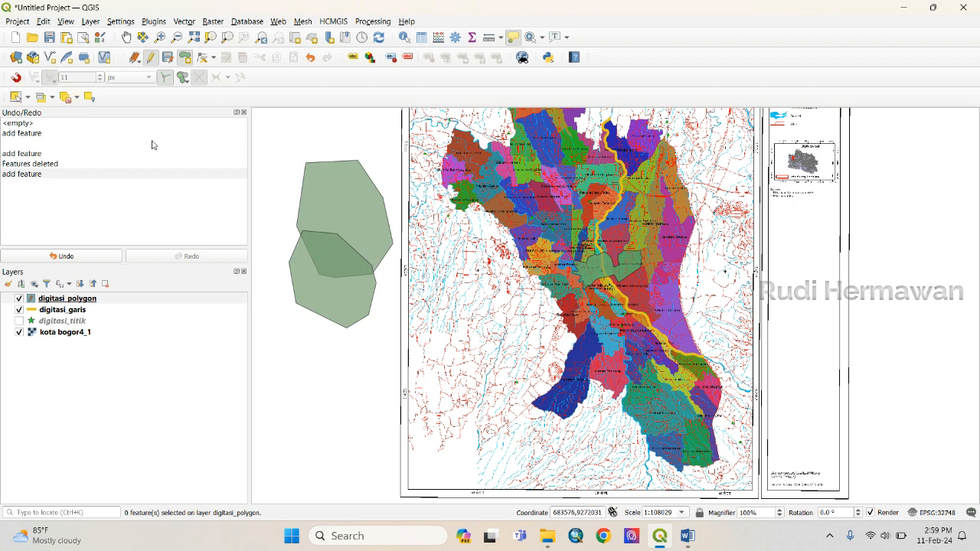
# - Enable snapping and set the overlap handling to Avoid Overlap on Active Layer
pyautogui.click(17, 78)
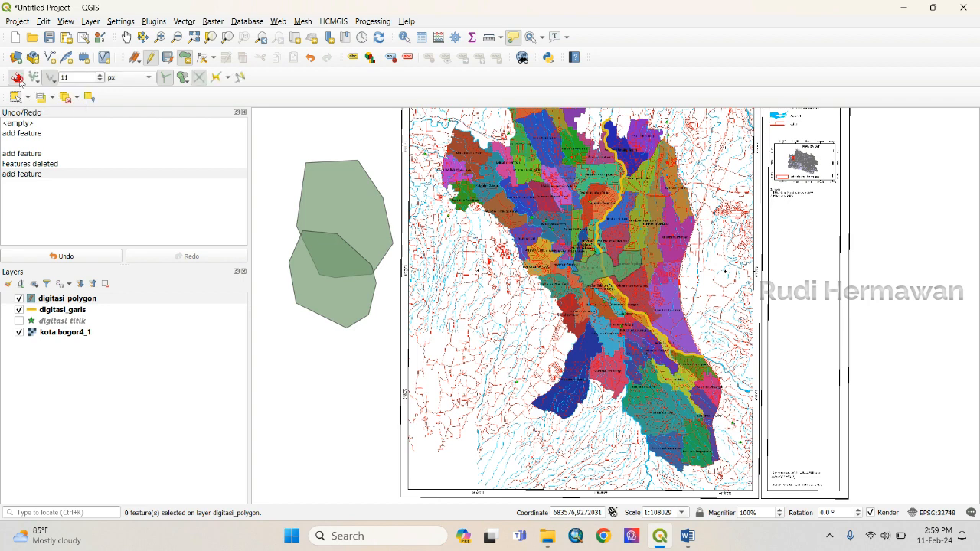
pyautogui.click(183, 79)
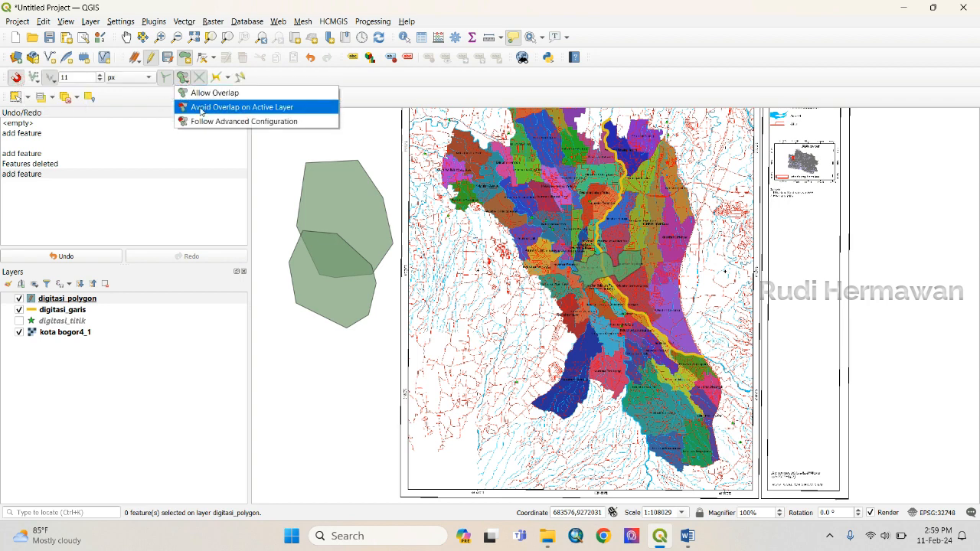
pyautogui.click(200, 108)
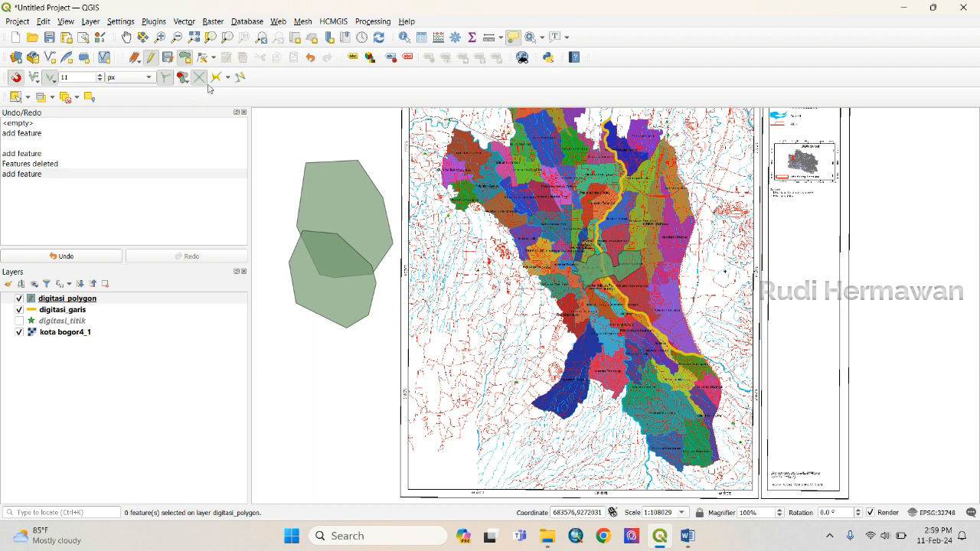
# - Digitize a polygon crossing the western edge of the upper practice polygon and save it with empty attributes
pyautogui.click(323, 204)
pyautogui.click(273, 174)
pyautogui.click(268, 204)
pyautogui.click(264, 231)
pyautogui.click(277, 258)
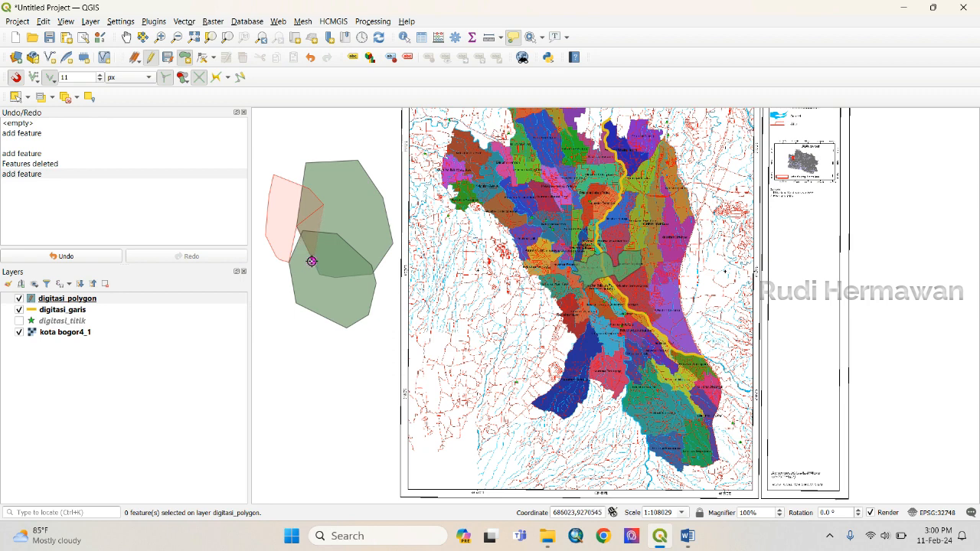
pyautogui.click(301, 266)
pyautogui.rightClick(306, 265)
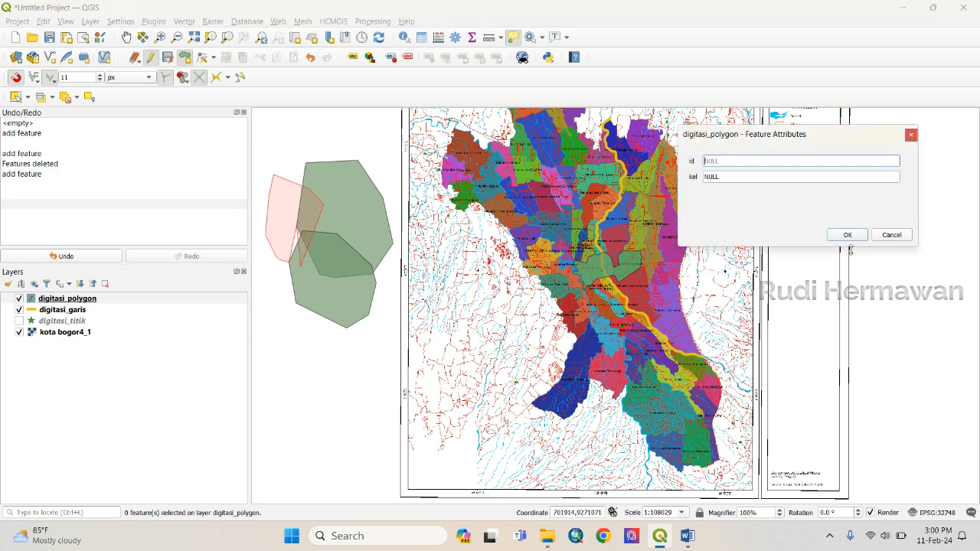
pyautogui.click(848, 235)
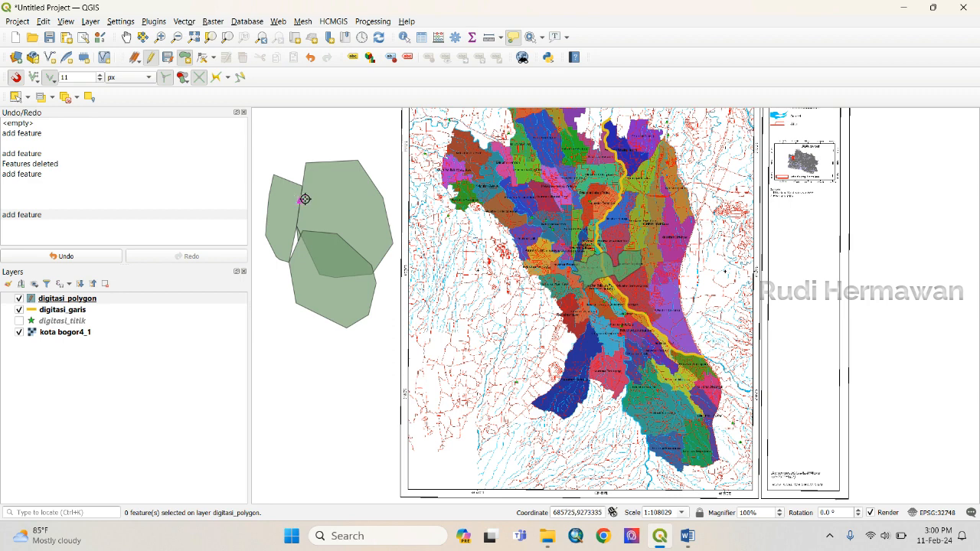
# - Digitize a polygon crossing the southern edge of the lower practice polygon and save it with empty attributes
pyautogui.click(291, 344)
pyautogui.click(346, 290)
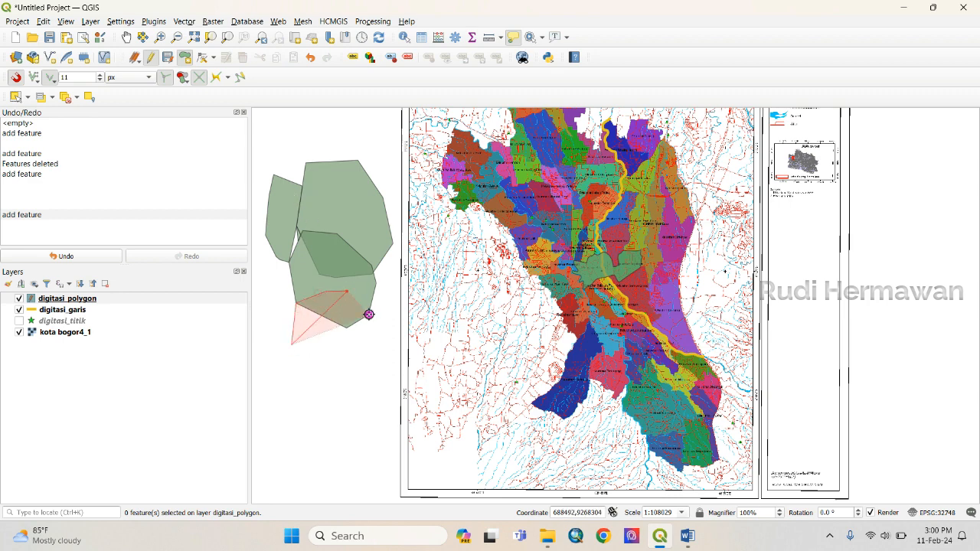
pyautogui.click(374, 324)
pyautogui.click(380, 345)
pyautogui.click(378, 370)
pyautogui.rightClick(367, 379)
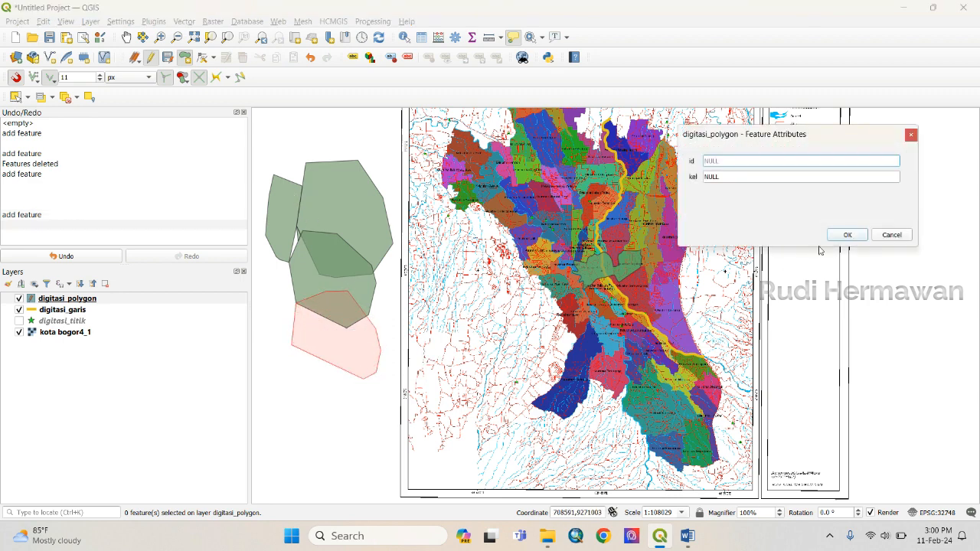
pyautogui.click(847, 235)
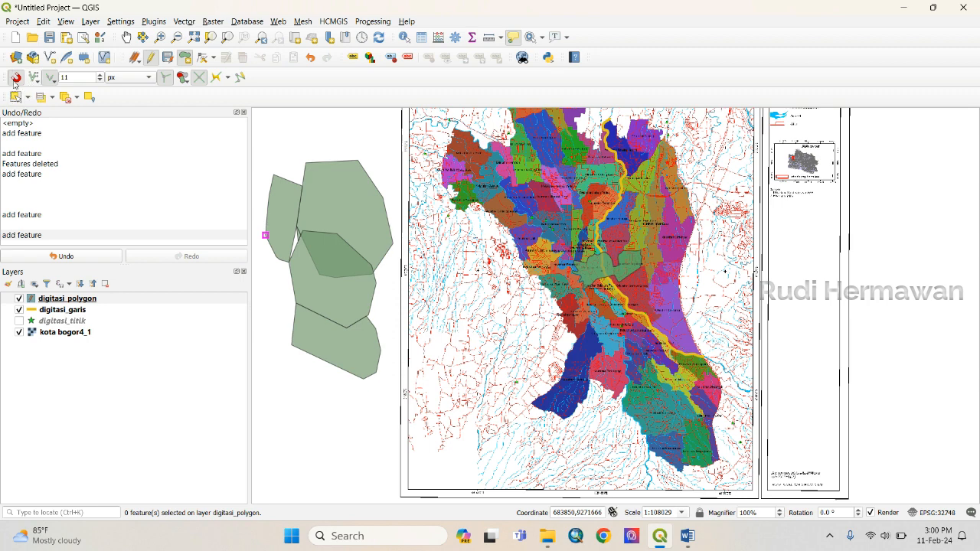
# - Turn snapping off and switch the overlap handling back to Allow Overlap
pyautogui.click(189, 77)
pyautogui.click(209, 120)
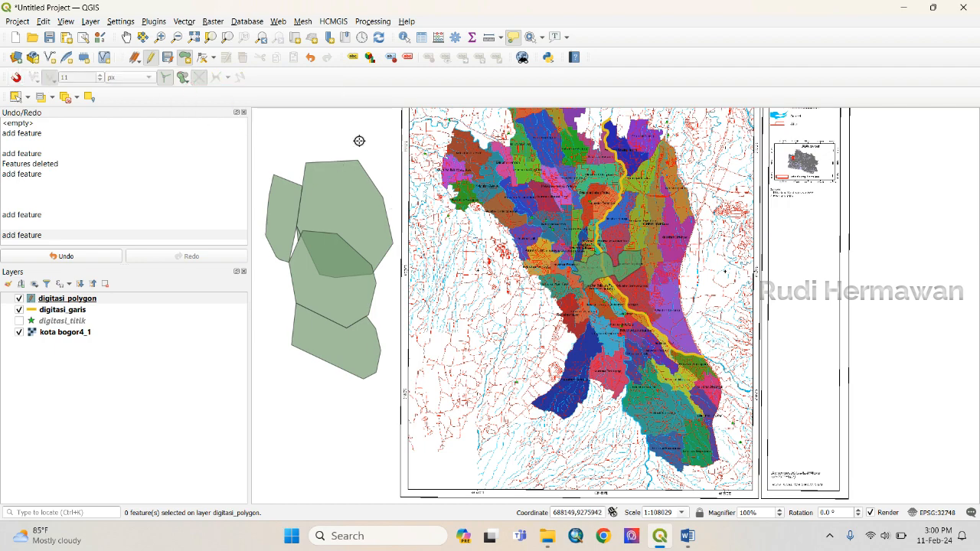
# - Examine the overlap between the middle practice polygons and the corners along the upper polygon's western edge
pyautogui.scroll(1, 360, 147)
pyautogui.scroll(-1, 360, 147)
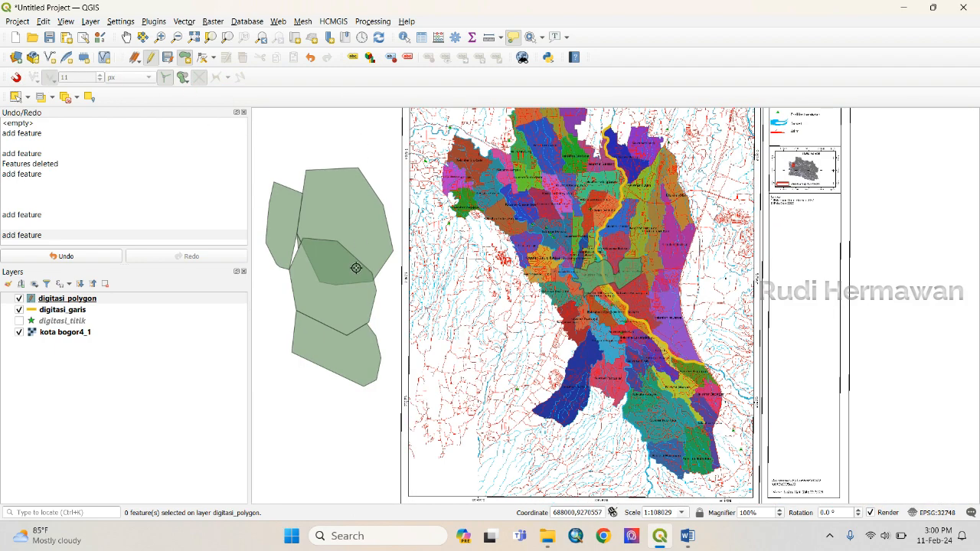
pyautogui.scroll(2, 330, 245)
pyautogui.scroll(-1, 329, 245)
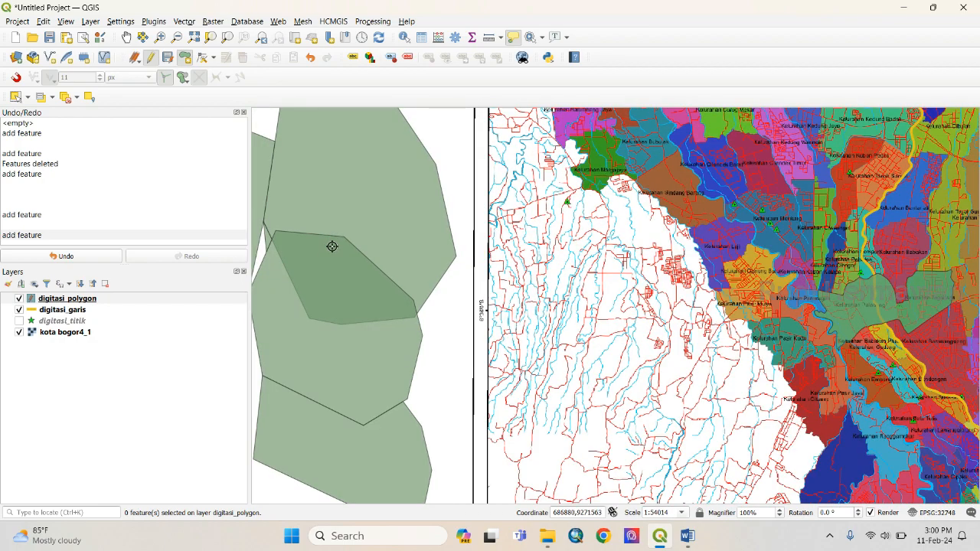
pyautogui.scroll(-1, 332, 246)
pyautogui.scroll(1, 318, 175)
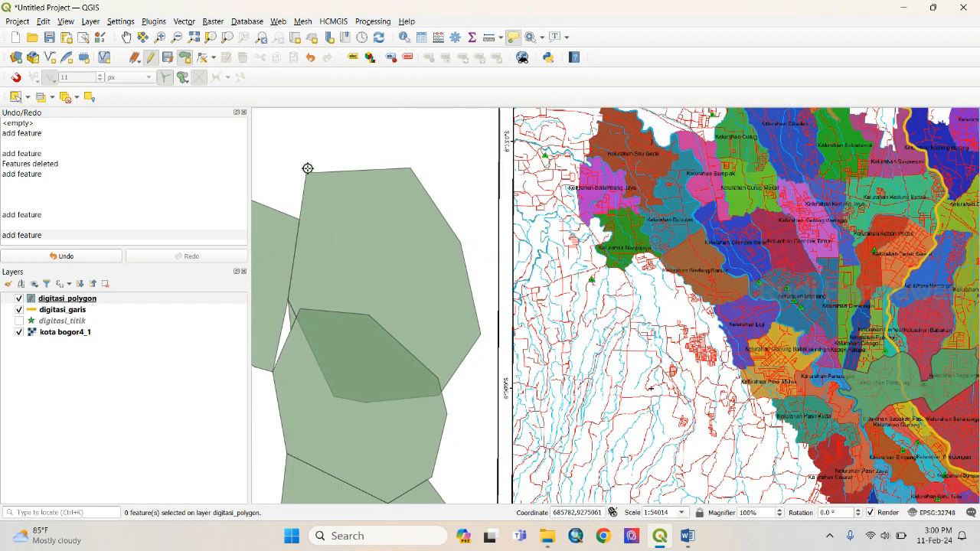
pyautogui.scroll(-1, 375, 236)
pyautogui.scroll(2, 313, 204)
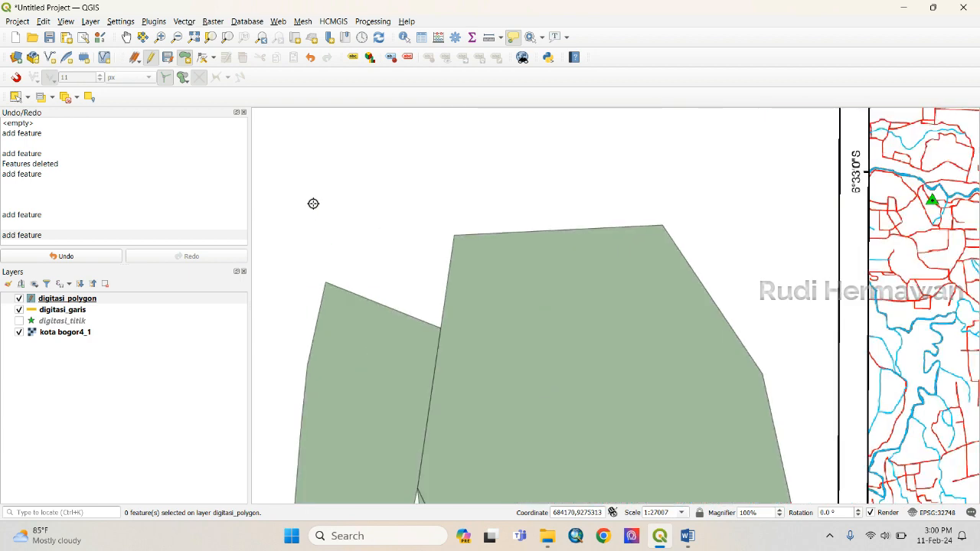
# - Try to digitize a polygon along the upper practice polygon's northwestern edge without snapping, and save it with empty attributes
pyautogui.scroll(1, 379, 231)
pyautogui.scroll(-1, 380, 231)
pyautogui.click(466, 169)
pyautogui.scroll(1, 473, 211)
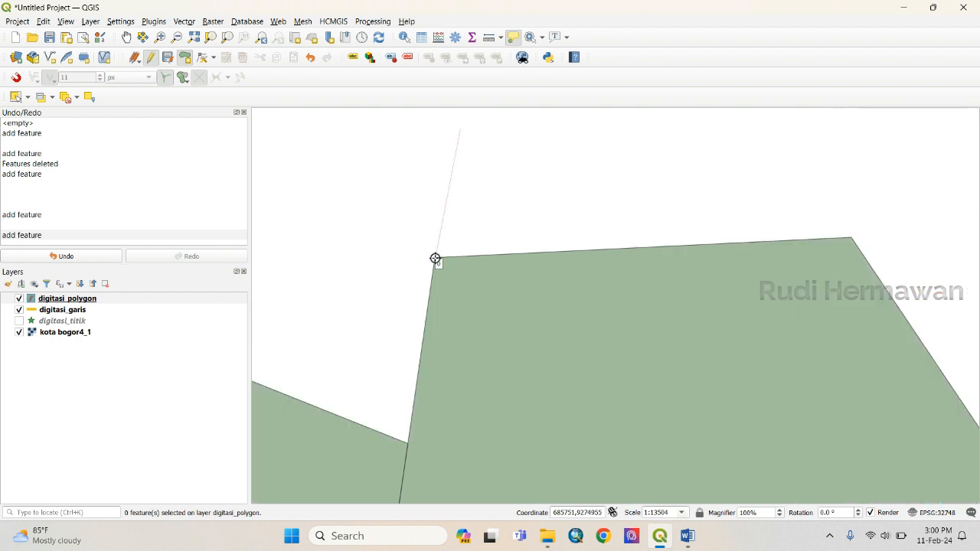
pyautogui.click(435, 258)
pyautogui.click(406, 445)
pyautogui.scroll(-2, 402, 443)
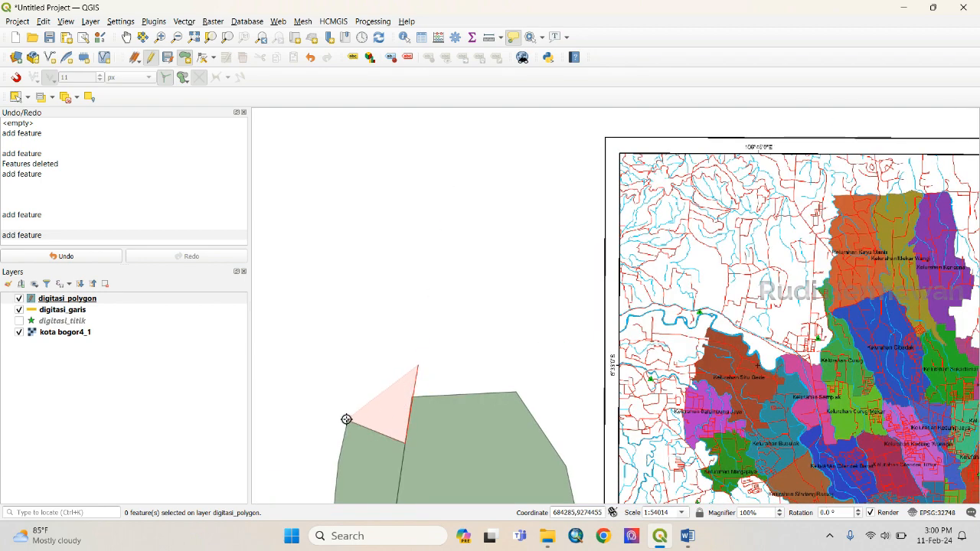
pyautogui.click(349, 342)
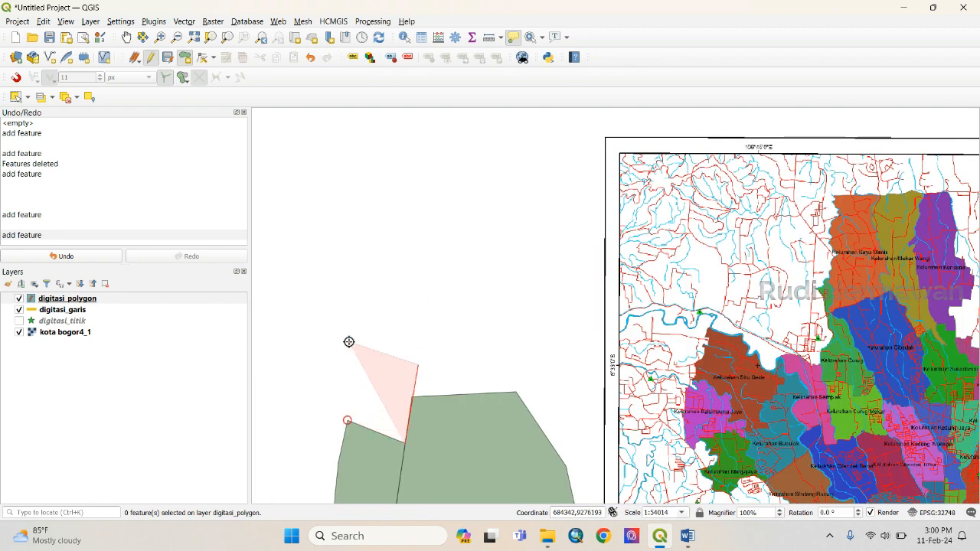
pyautogui.rightClick(382, 282)
pyautogui.click(846, 236)
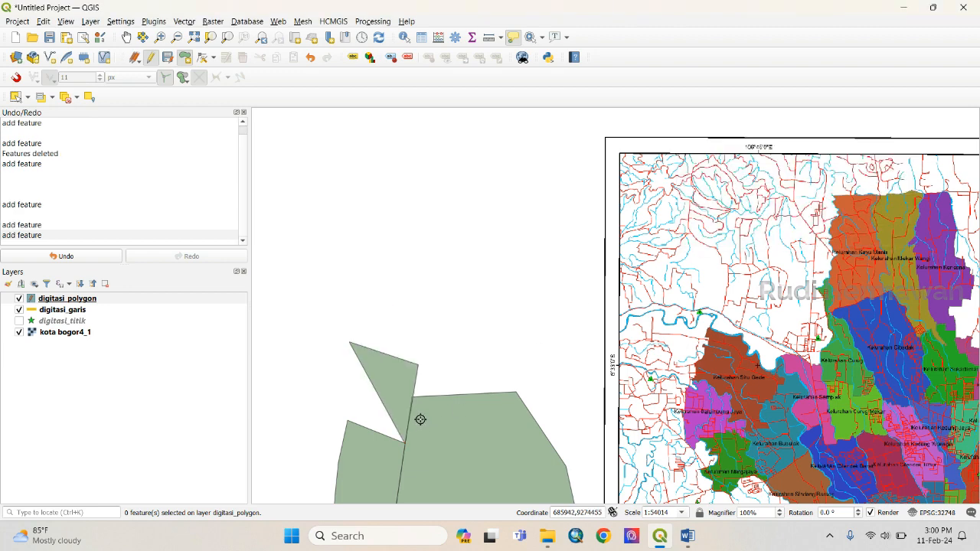
# - Select the narrow polygon just drawn beside the upper practice polygon's northwestern corner and delete it
pyautogui.click(15, 97)
pyautogui.click(401, 409)
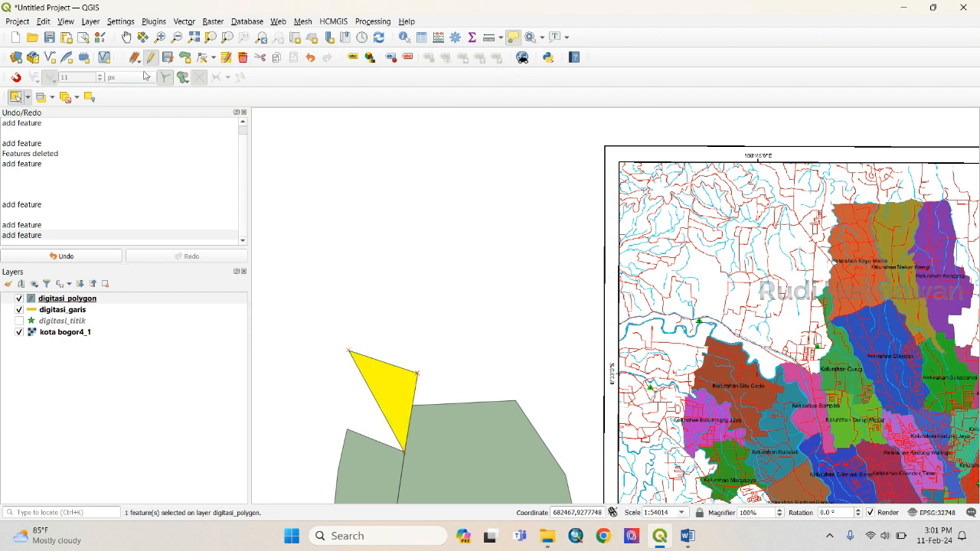
pyautogui.click(243, 57)
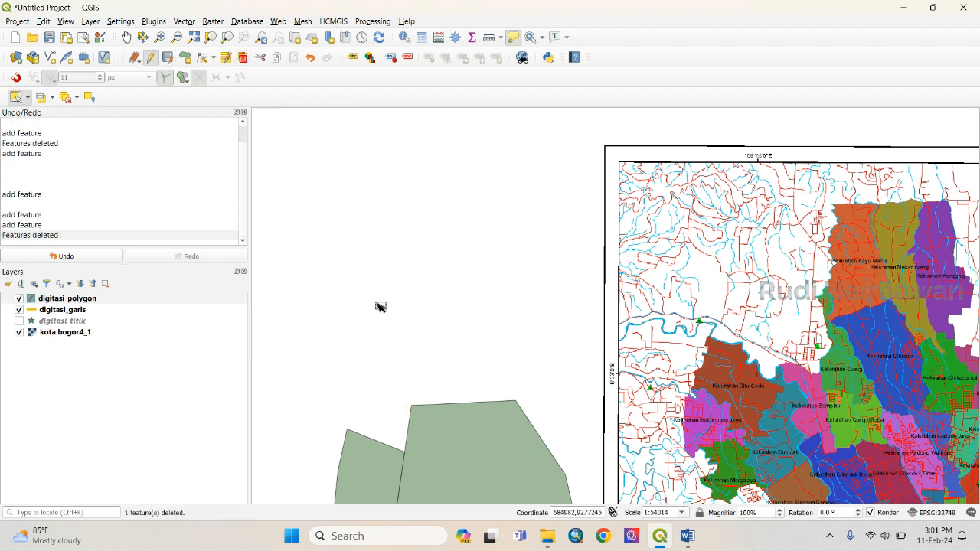
# - Digitize a polygon by hand along the western polygon's northern edge and the upper polygon's western edge, and save it with empty attributes
pyautogui.click(185, 57)
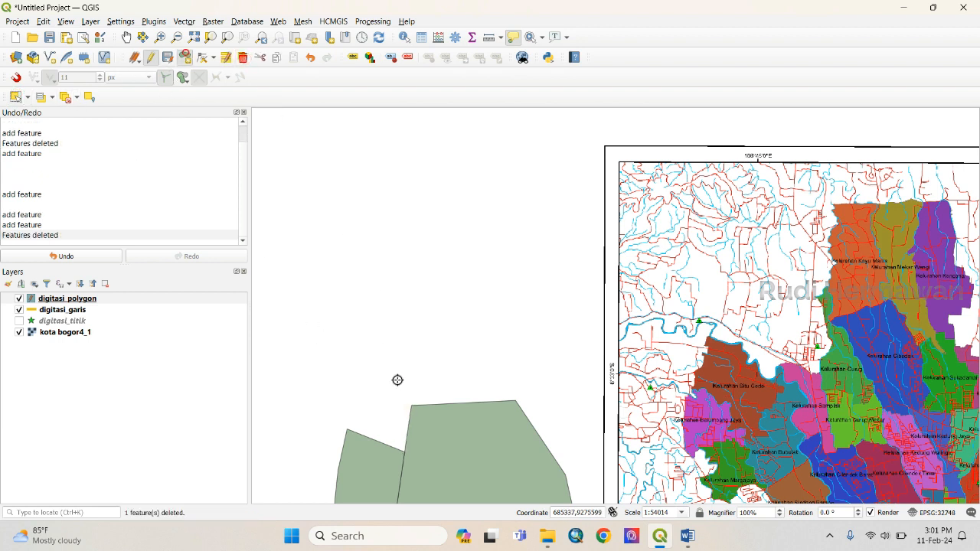
pyautogui.scroll(1, 415, 477)
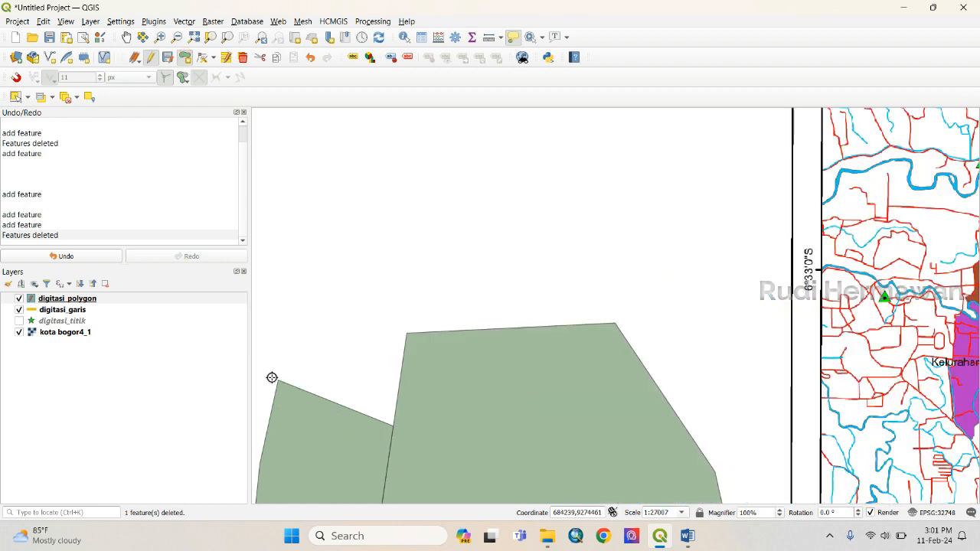
pyautogui.click(327, 213)
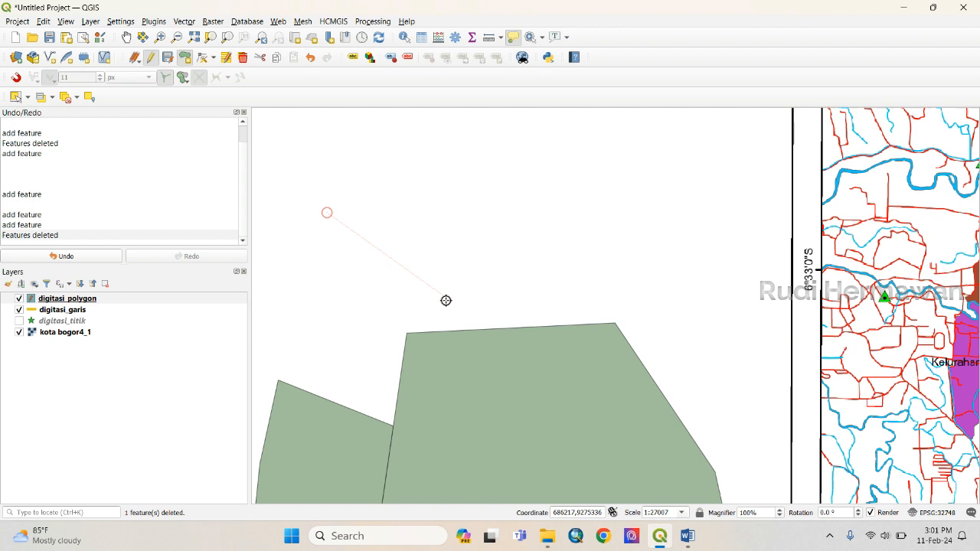
pyautogui.click(435, 244)
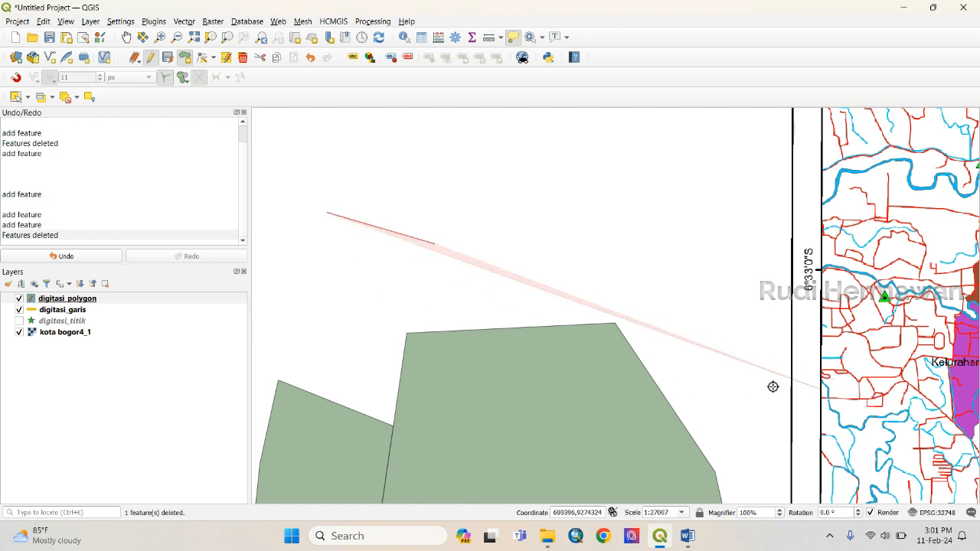
pyautogui.scroll(1, 405, 335)
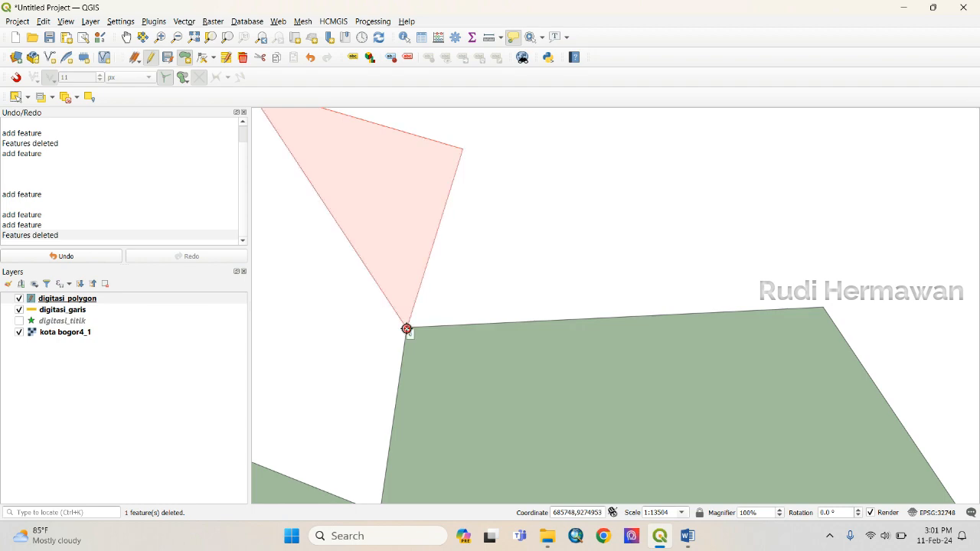
pyautogui.scroll(-2, 402, 385)
pyautogui.scroll(1, 399, 425)
pyautogui.scroll(1, 399, 426)
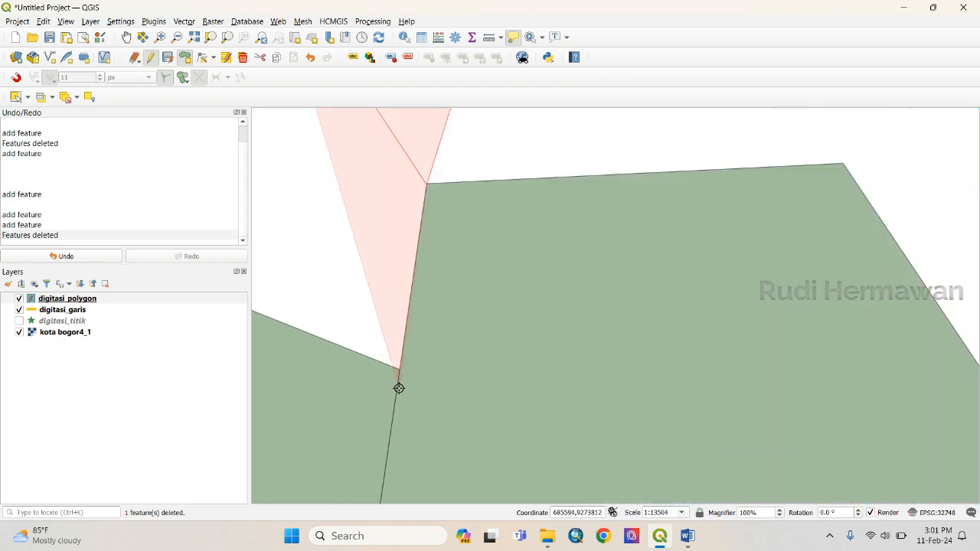
pyautogui.scroll(-2, 399, 383)
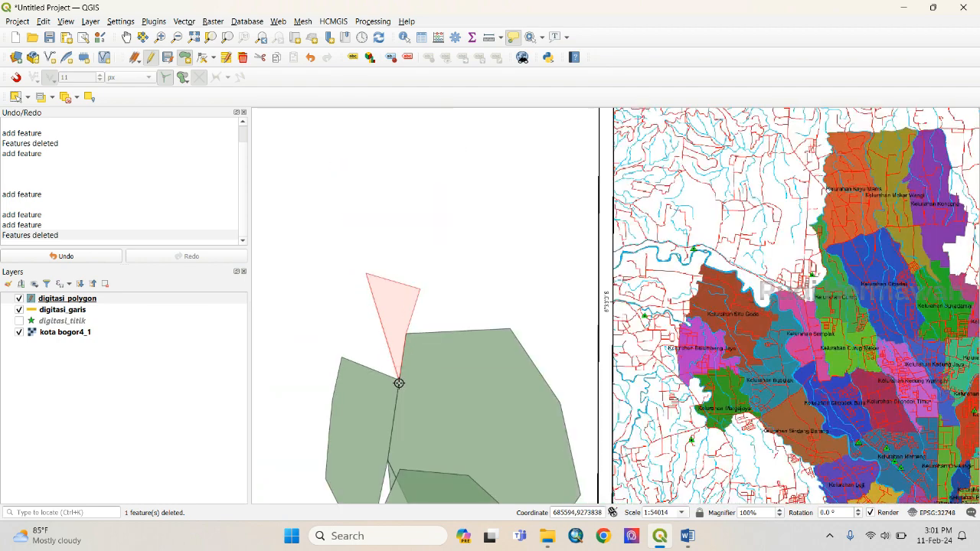
pyautogui.click(399, 383)
pyautogui.scroll(2, 339, 354)
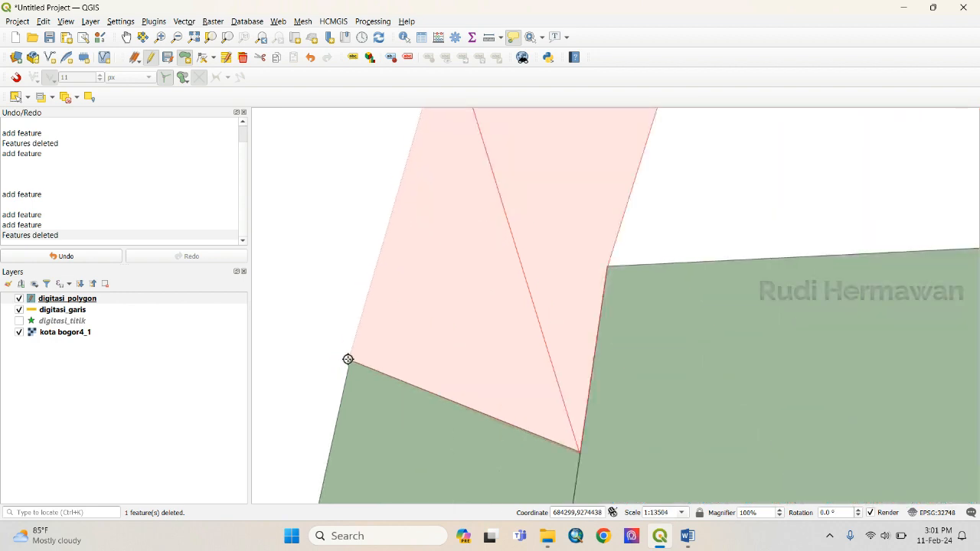
pyautogui.click(348, 360)
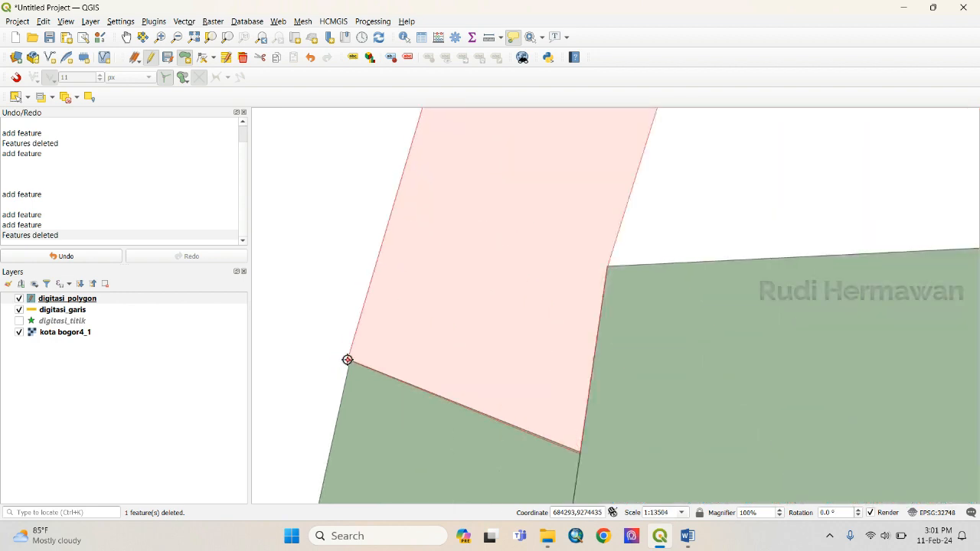
pyautogui.rightClick(299, 232)
pyautogui.click(850, 236)
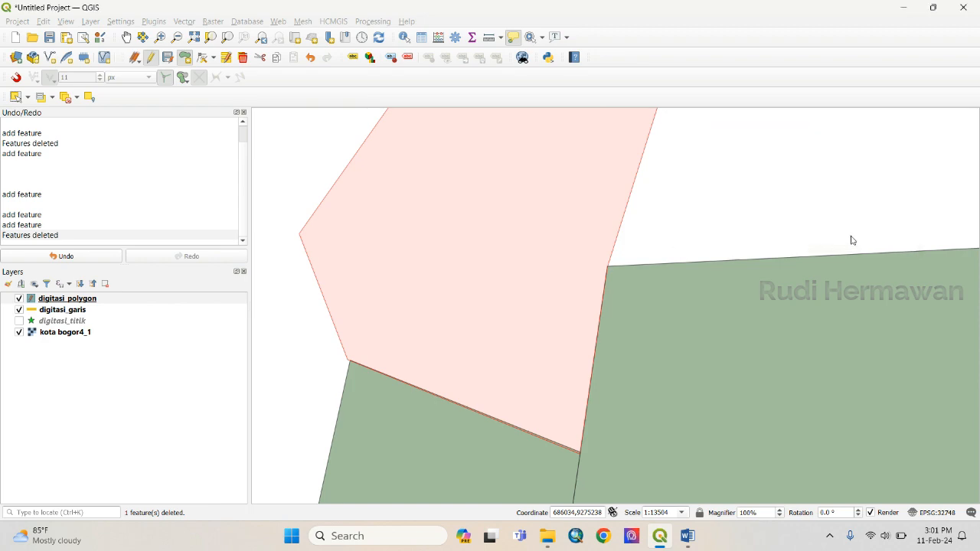
# - Examine the new polygon's shared boundaries with both neighbouring polygons up close for gaps and overlaps
pyautogui.scroll(-3, 661, 344)
pyautogui.scroll(2, 655, 346)
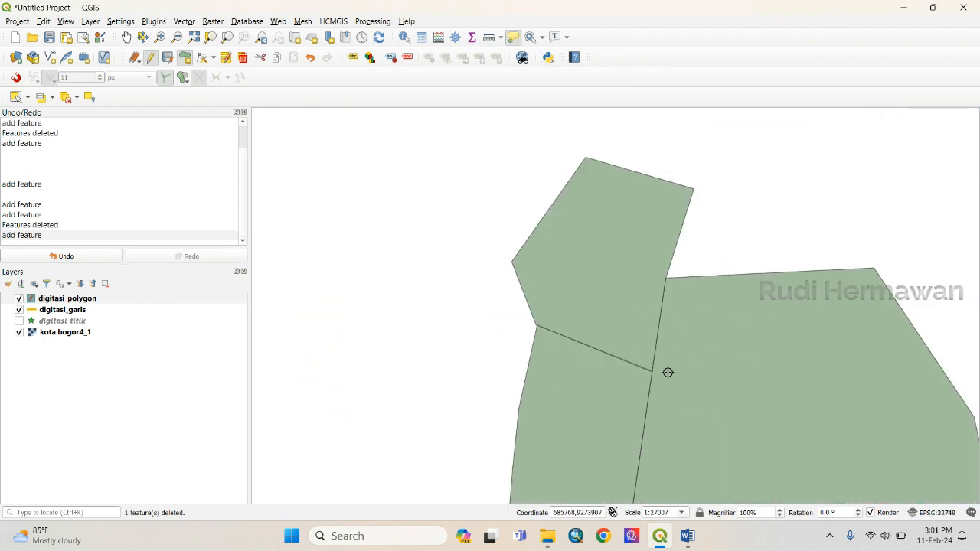
pyautogui.scroll(3, 662, 373)
pyautogui.scroll(2, 636, 347)
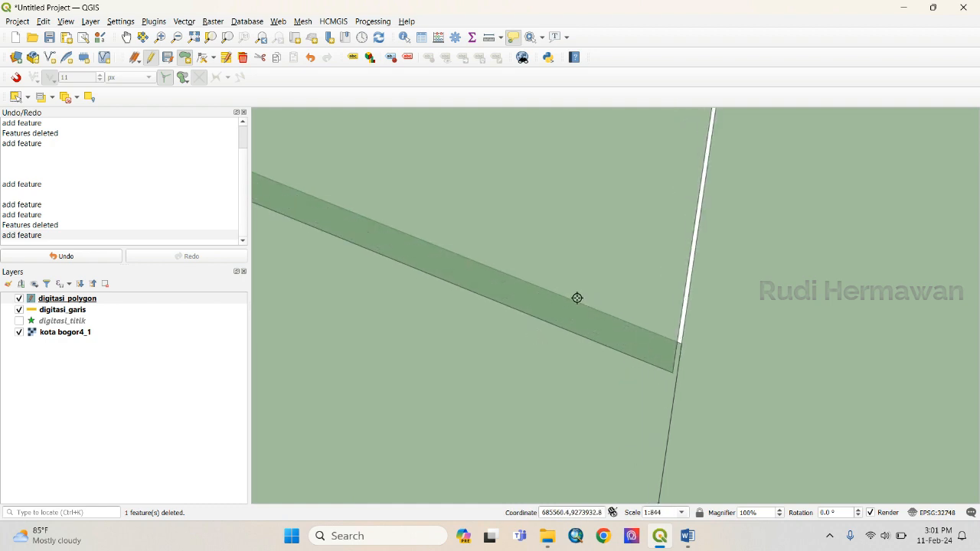
pyautogui.scroll(1, 694, 285)
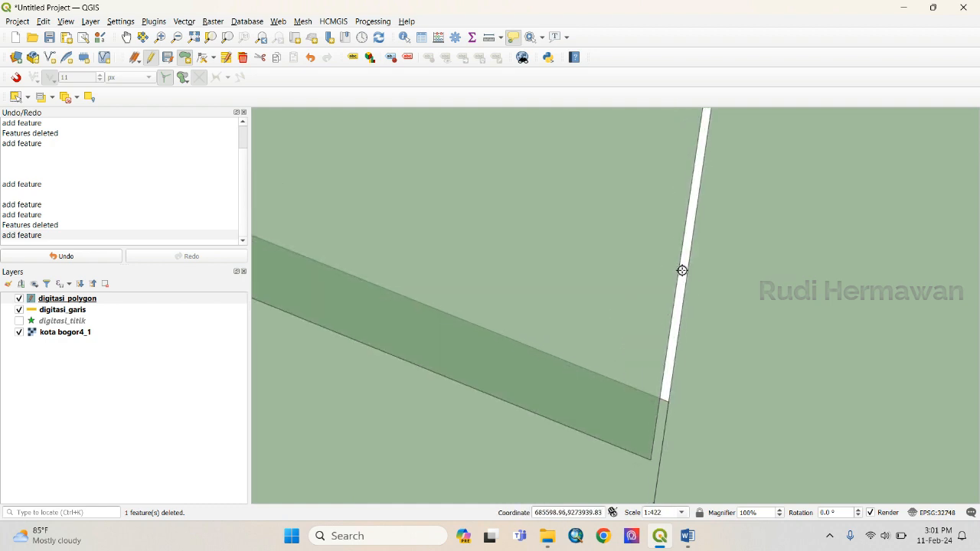
pyautogui.scroll(1, 685, 273)
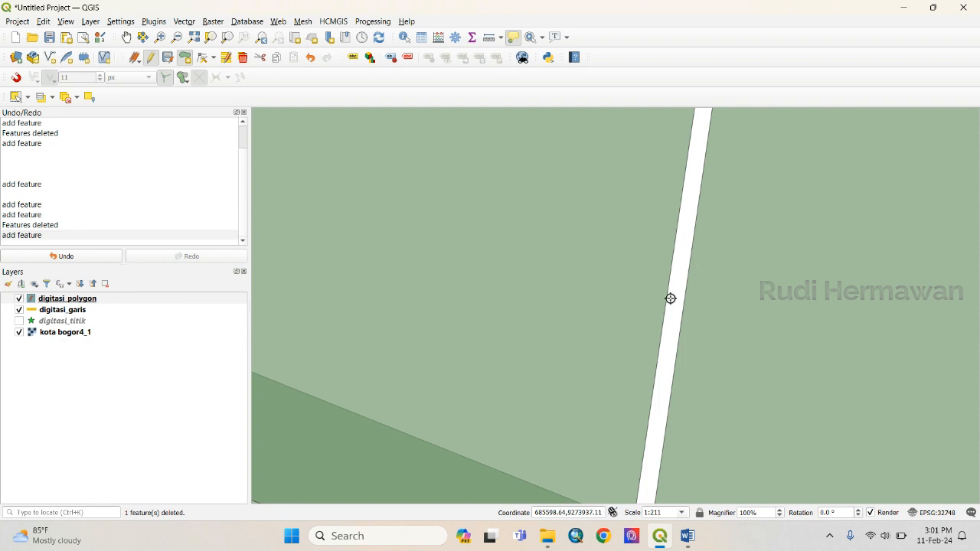
pyautogui.scroll(-1, 671, 299)
pyautogui.scroll(1, 444, 398)
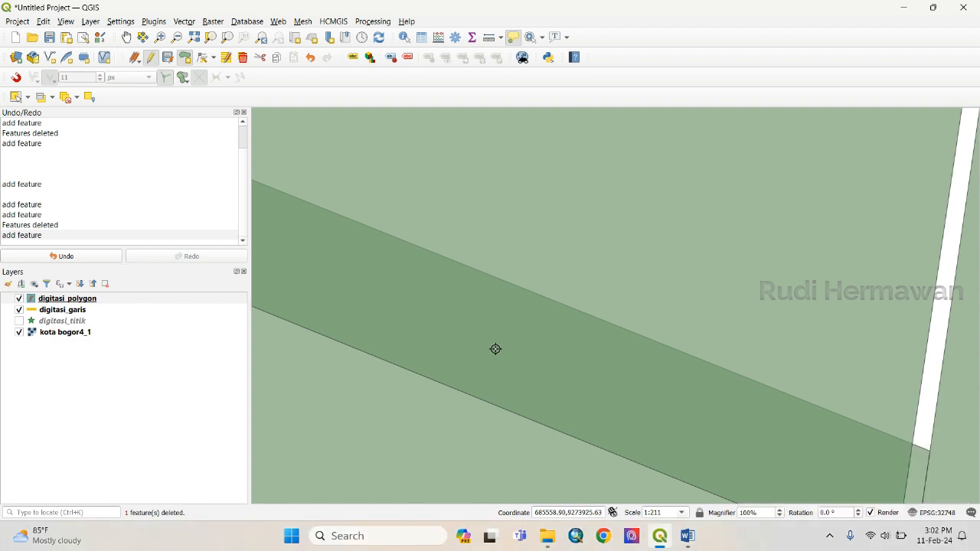
pyautogui.scroll(-1, 564, 346)
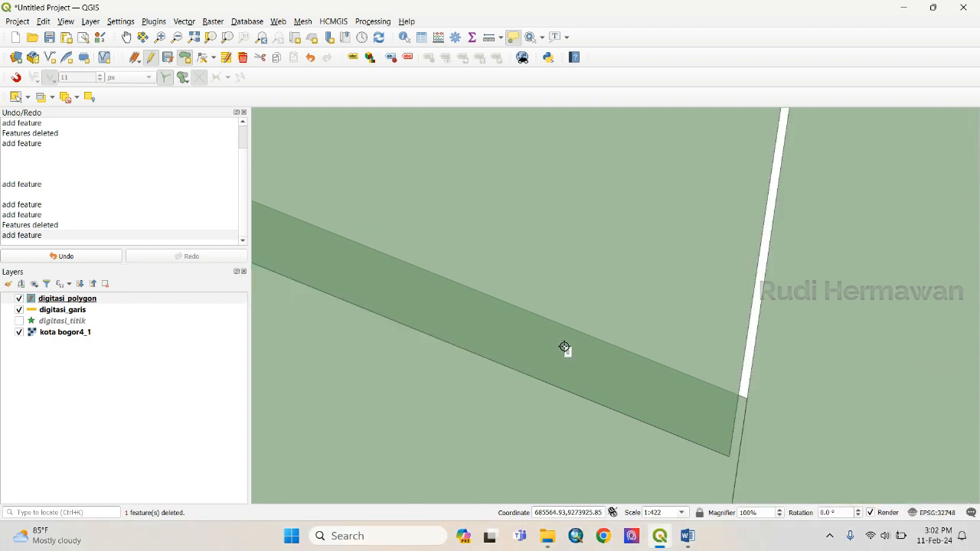
pyautogui.scroll(-2, 774, 367)
pyautogui.scroll(2, 784, 364)
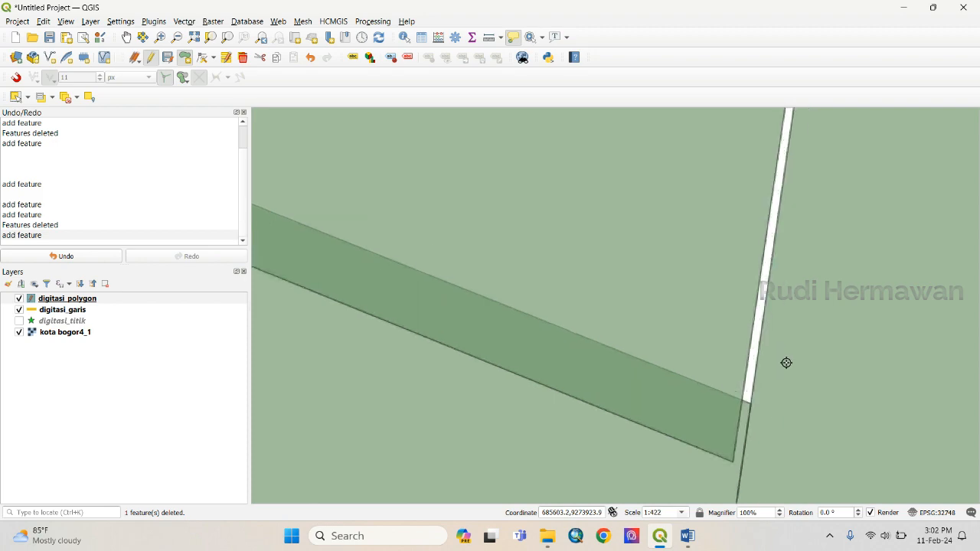
pyautogui.scroll(-1, 782, 362)
pyautogui.scroll(-5, 781, 362)
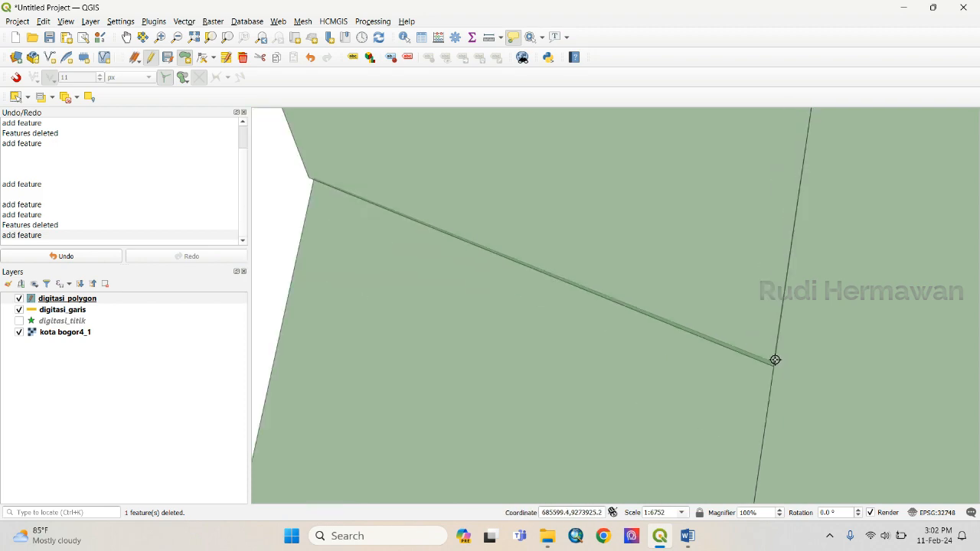
pyautogui.scroll(-2, 776, 354)
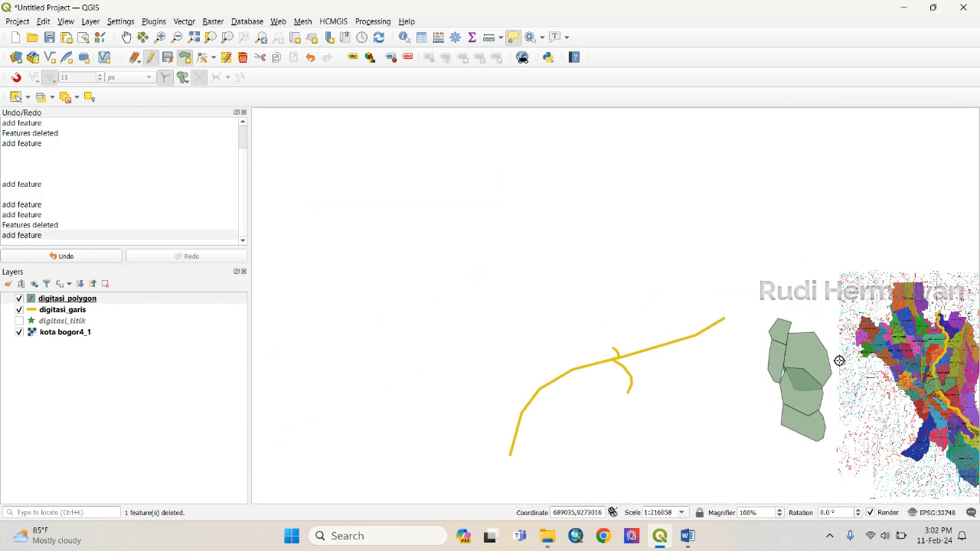
pyautogui.scroll(-1, 940, 387)
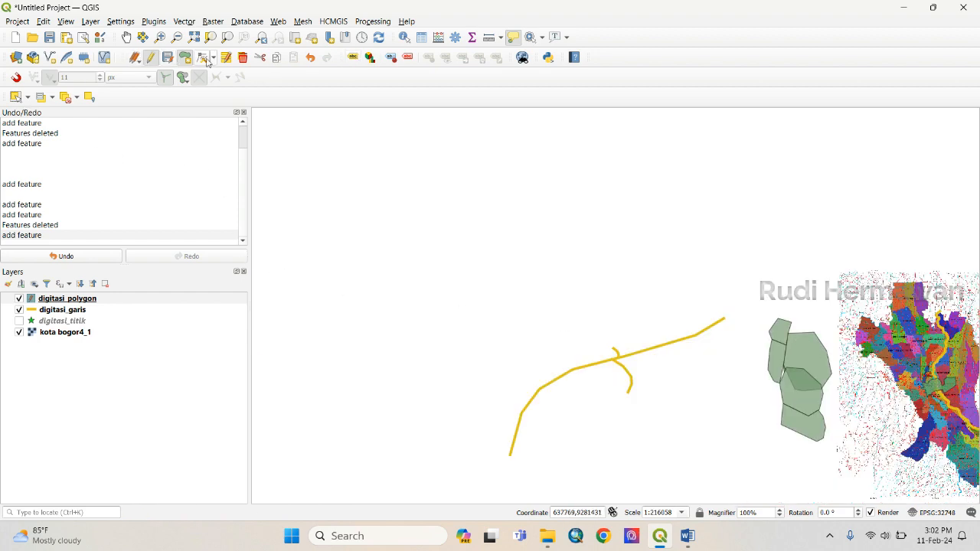
# - Enable snapping and set digitizing to avoid overlap on the active layer, with the coloured kelurahan map in view
pyautogui.click(126, 36)
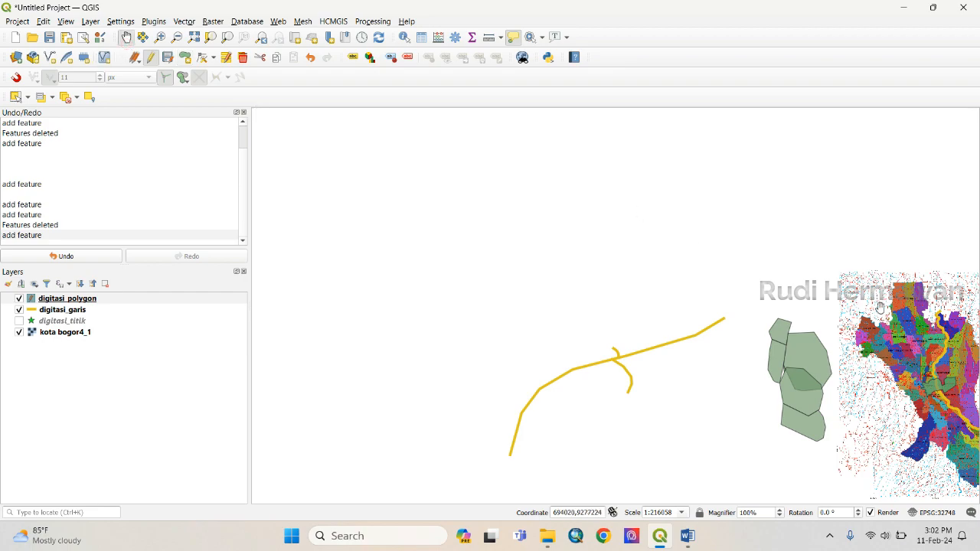
pyautogui.moveTo(909, 351); pyautogui.dragTo(578, 272)
pyautogui.scroll(1, 577, 272)
pyautogui.scroll(1, 578, 272)
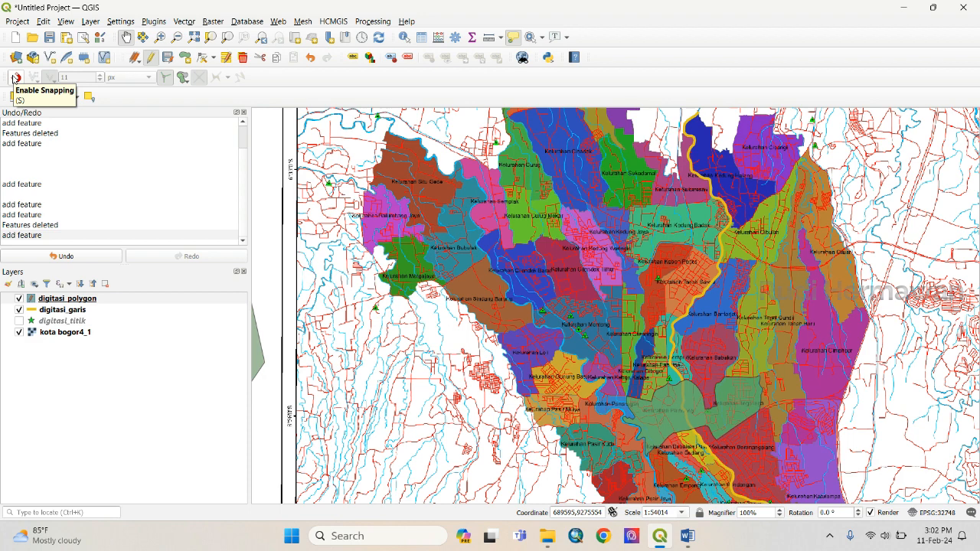
pyautogui.rightClick(678, 41)
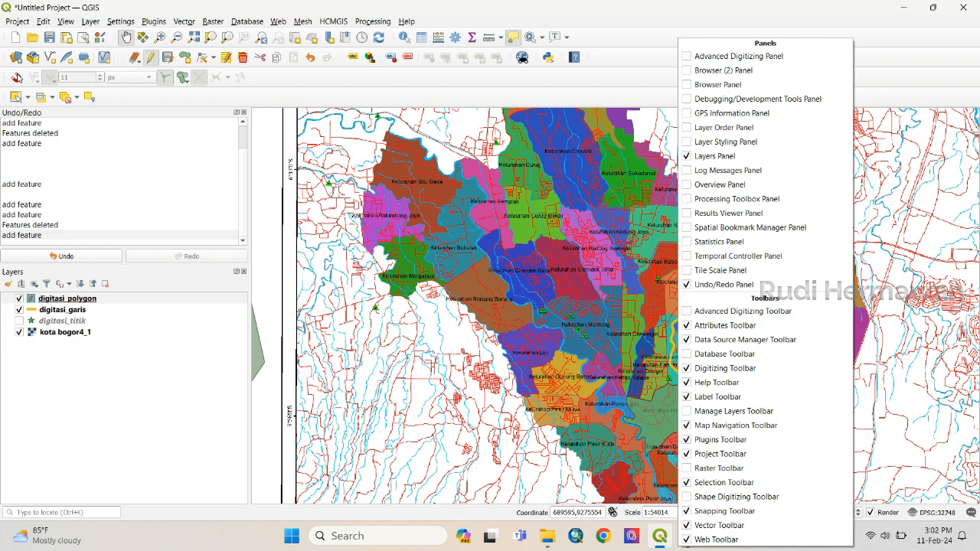
pyautogui.click(17, 78)
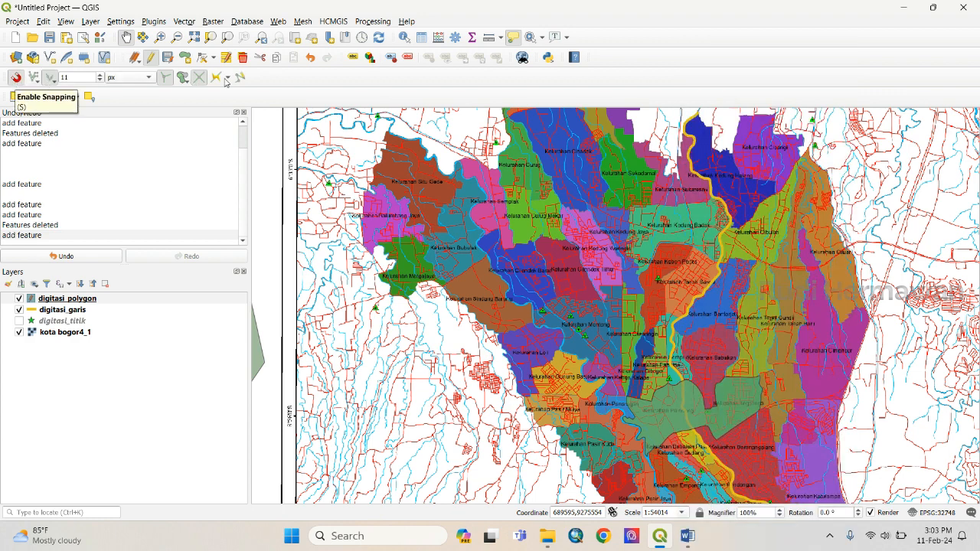
pyautogui.click(186, 83)
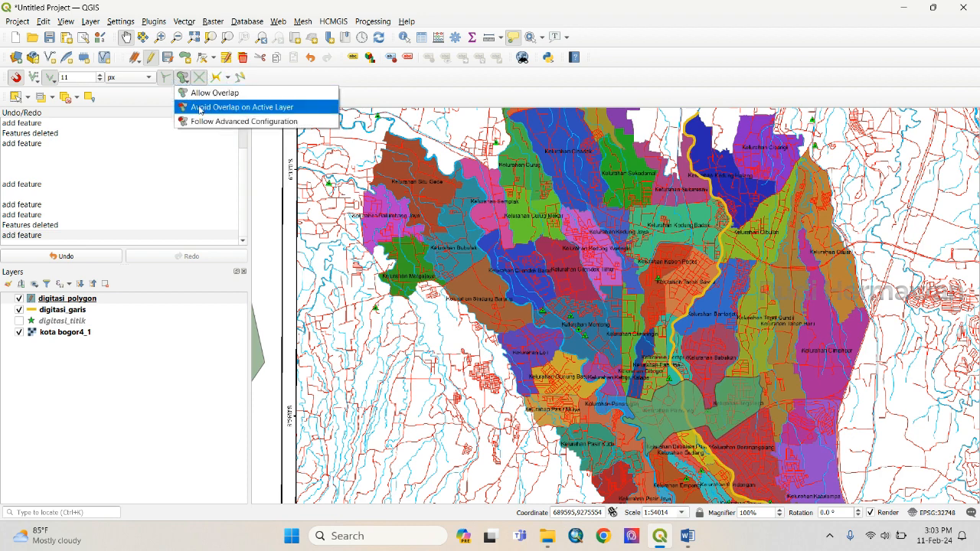
pyautogui.click(200, 107)
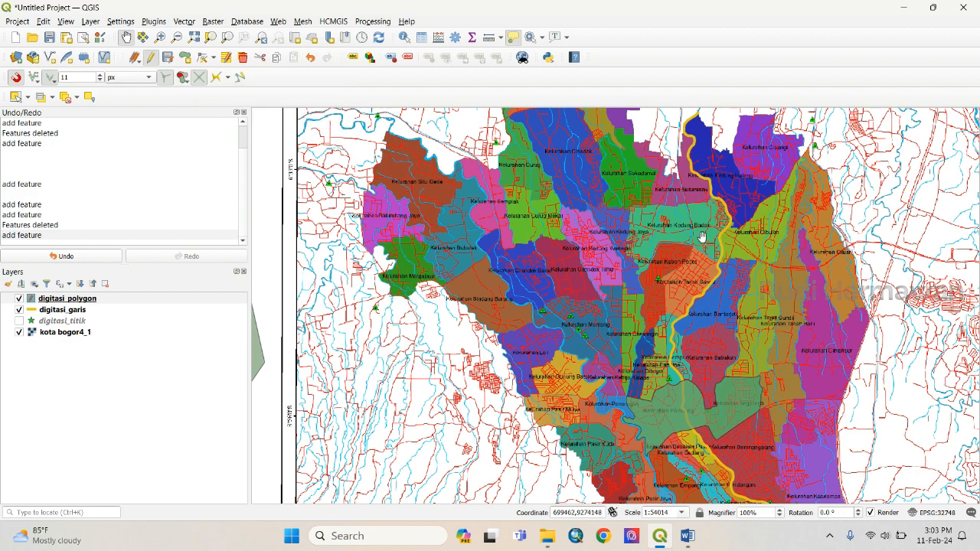
# - Examine the digitized Paledang and Tegallega polygons and the undigitized kelurahan areas around them
pyautogui.scroll(-1, 739, 395)
pyautogui.scroll(3, 739, 395)
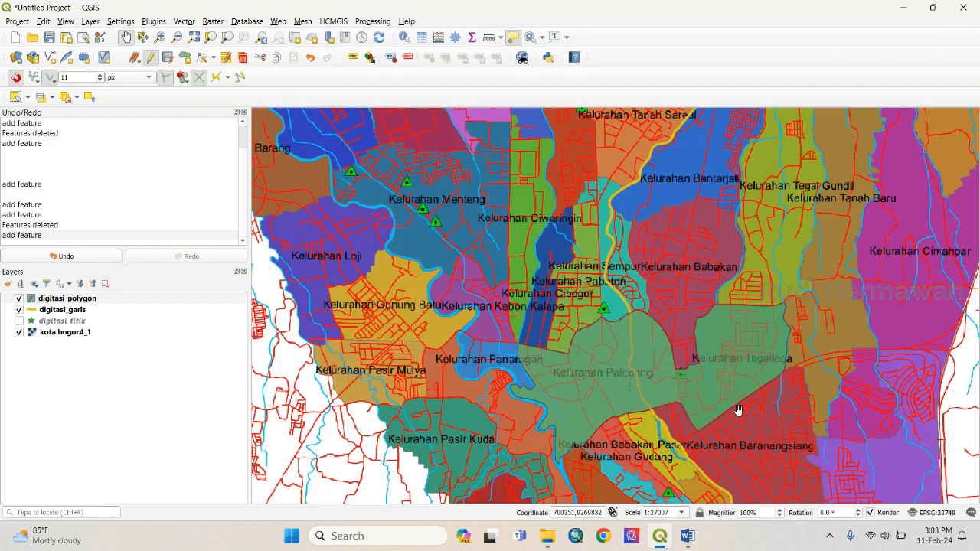
pyautogui.scroll(-1, 723, 402)
pyautogui.scroll(1, 742, 448)
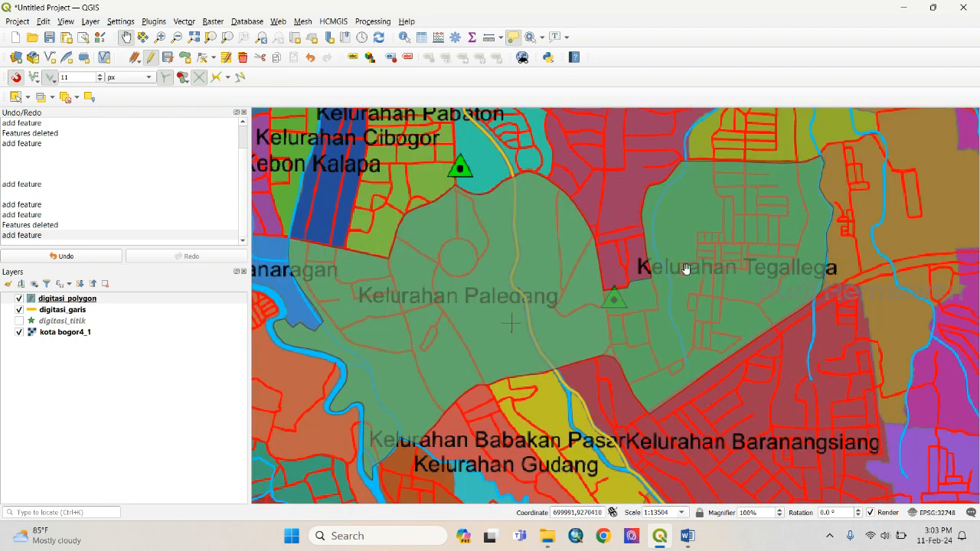
pyautogui.scroll(-1, 685, 267)
pyautogui.scroll(1, 711, 287)
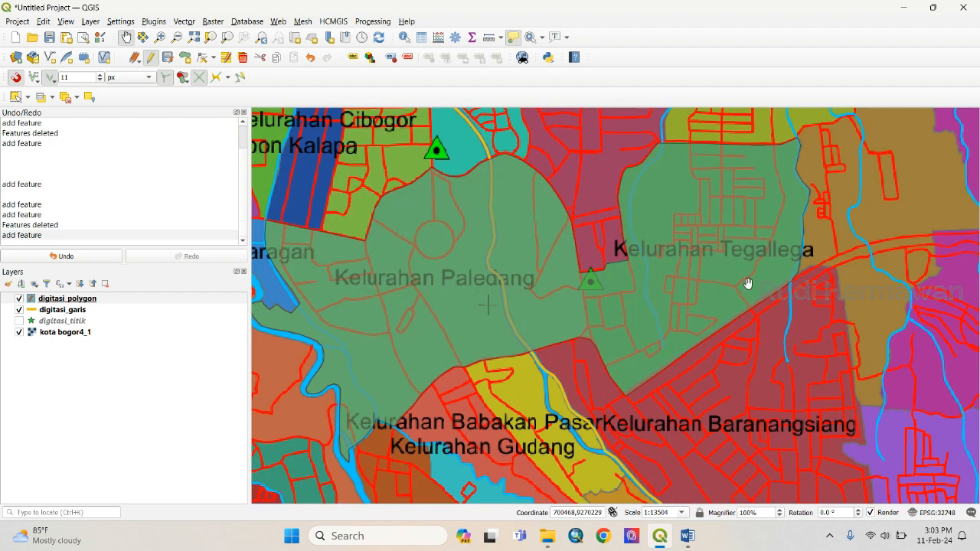
pyautogui.scroll(1, 748, 283)
pyautogui.scroll(-1, 747, 283)
pyautogui.scroll(-1, 748, 282)
pyautogui.scroll(1, 723, 277)
pyautogui.scroll(-1, 719, 273)
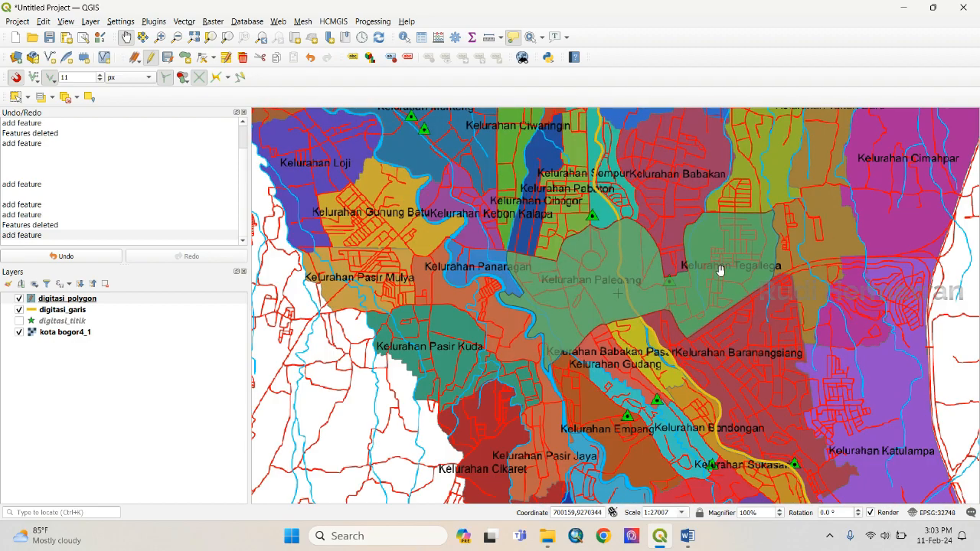
pyautogui.scroll(1, 624, 253)
pyautogui.scroll(-1, 627, 249)
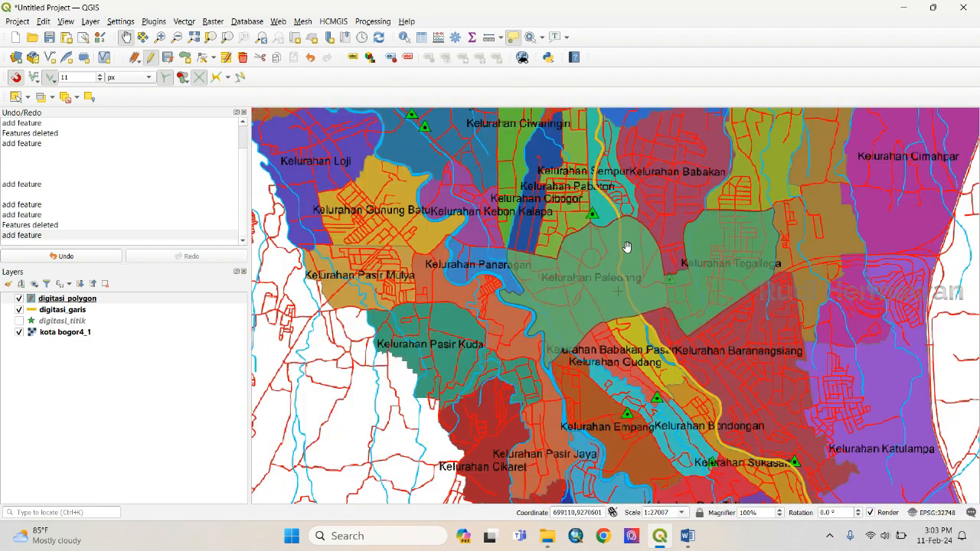
pyautogui.moveTo(703, 158); pyautogui.dragTo(700, 204)
pyautogui.scroll(1, 643, 212)
pyautogui.scroll(-2, 716, 212)
pyautogui.scroll(1, 716, 212)
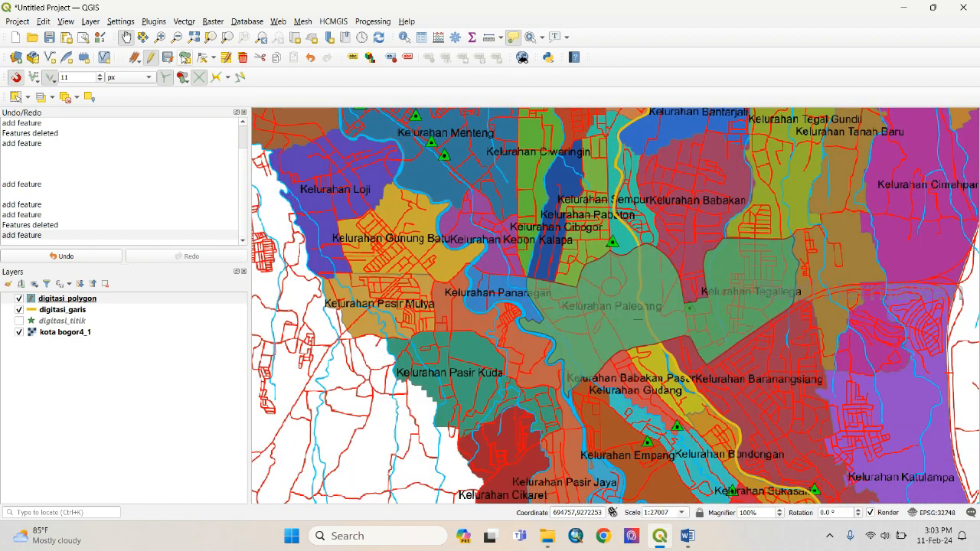
# - Start a polygon for Kelurahan Babakan, placing vertices inside the Paledang polygon's eastern edge and around Babakan's southern tip into the Tegallega polygon
pyautogui.click(185, 58)
pyautogui.scroll(1, 739, 288)
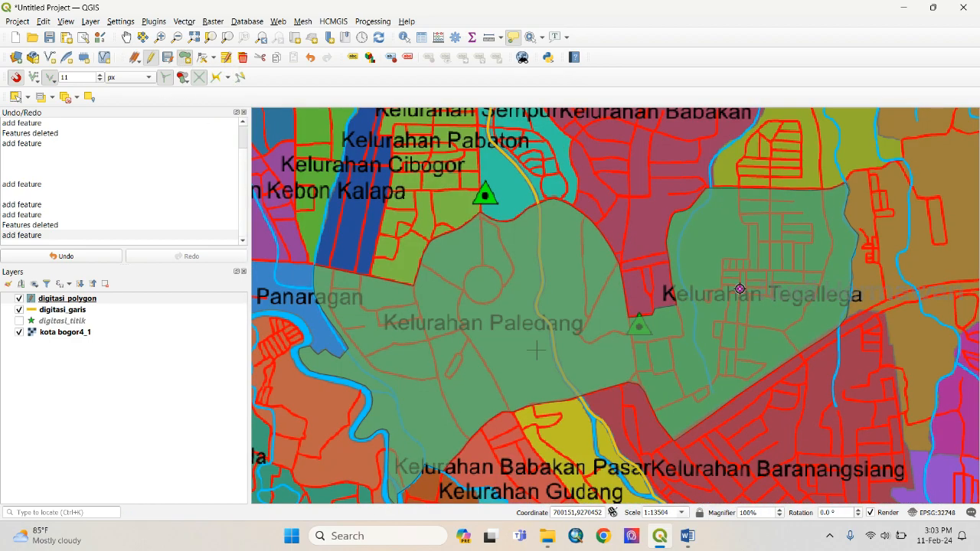
pyautogui.scroll(1, 740, 289)
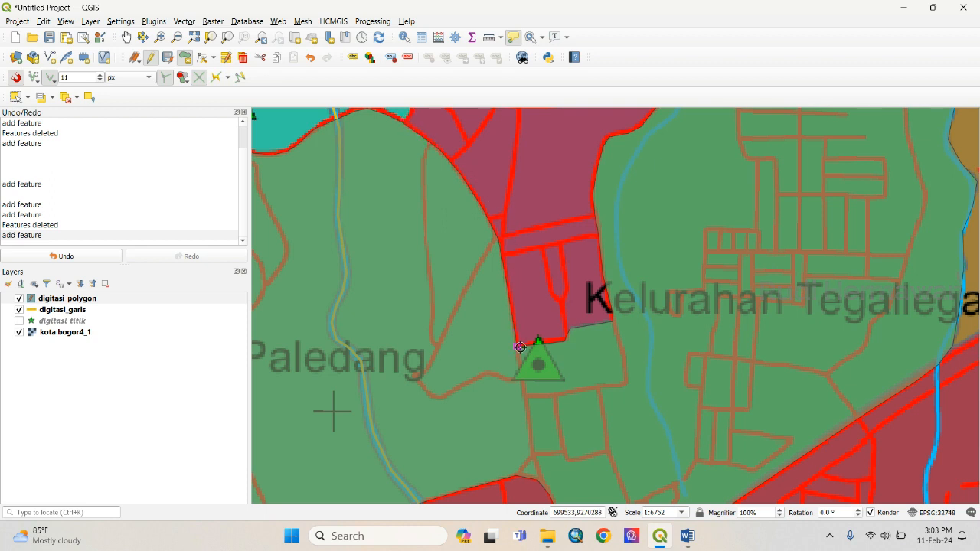
pyautogui.click(382, 145)
pyautogui.click(444, 201)
pyautogui.click(460, 267)
pyautogui.click(502, 376)
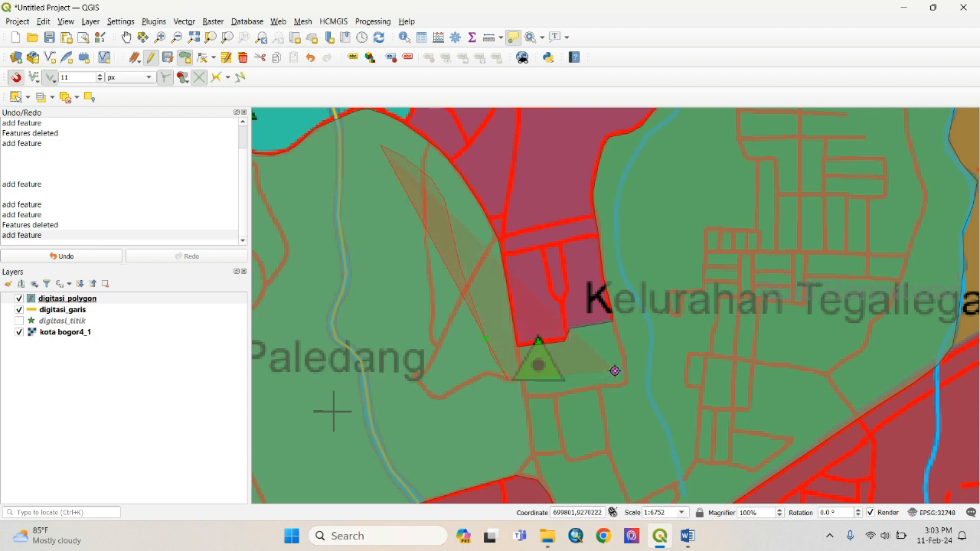
pyautogui.click(623, 354)
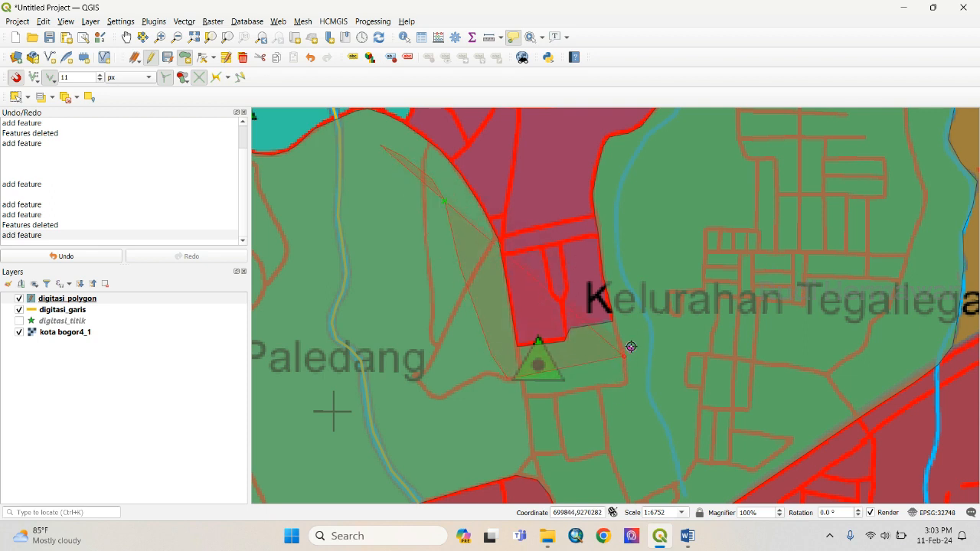
pyautogui.click(633, 326)
# - Continue the Babakan outline northward inside the Tegallega polygon's western edge and onto the river at Tegallega's northwestern corner
pyautogui.scroll(2, 629, 216)
pyautogui.scroll(-3, 629, 216)
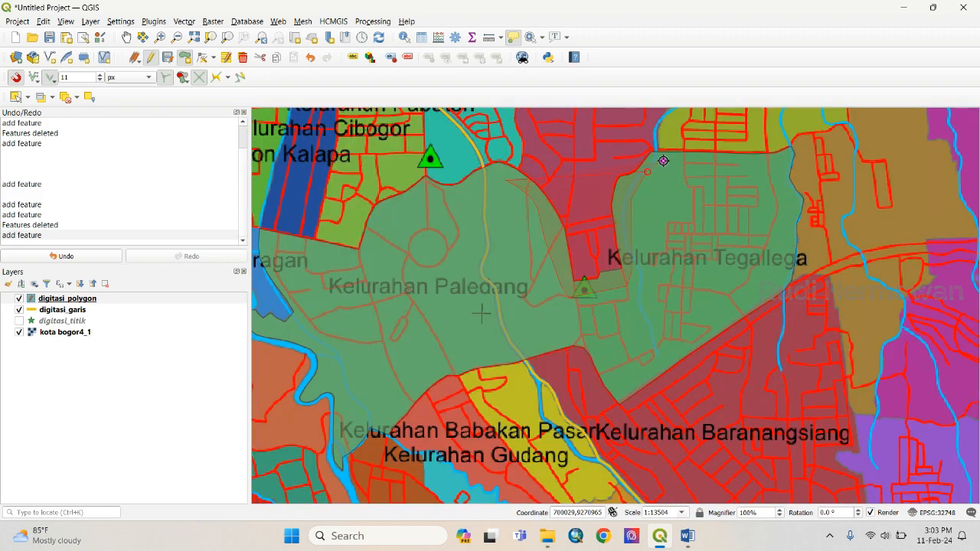
pyautogui.scroll(1, 668, 156)
pyautogui.scroll(1, 660, 158)
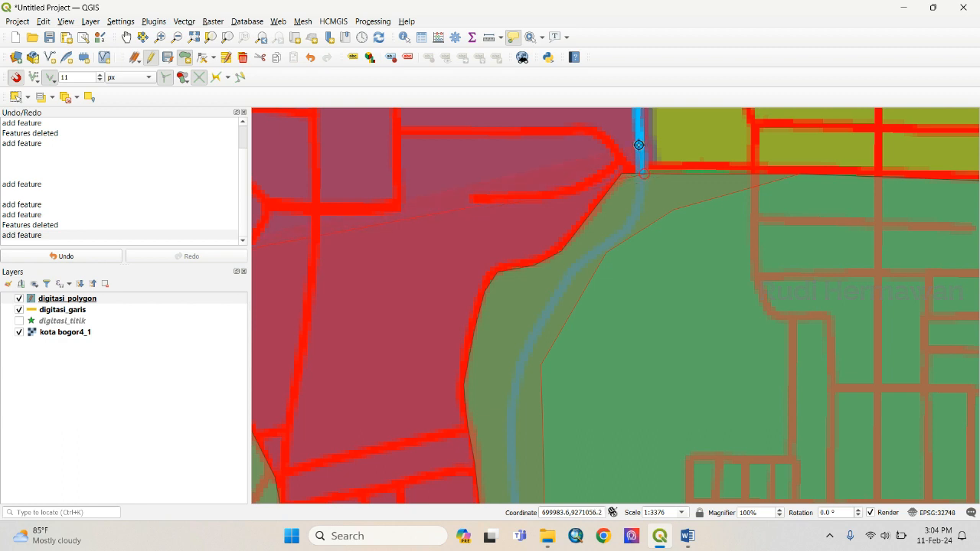
pyautogui.press('Up')
pyautogui.press('Up')
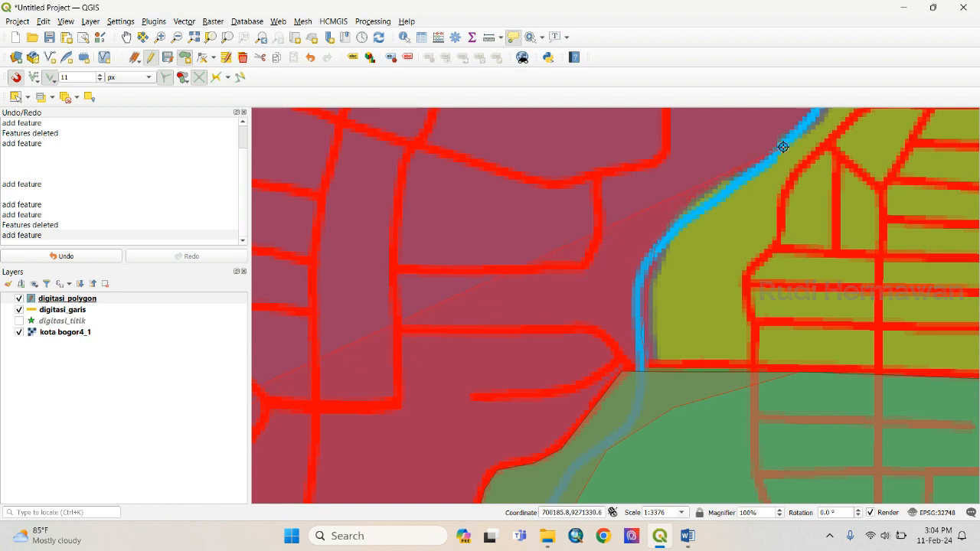
# - Trace Babakan's eastern boundary along the river and its northern boundary with Kelurahan Bantarjati
pyautogui.scroll(-3, 782, 146)
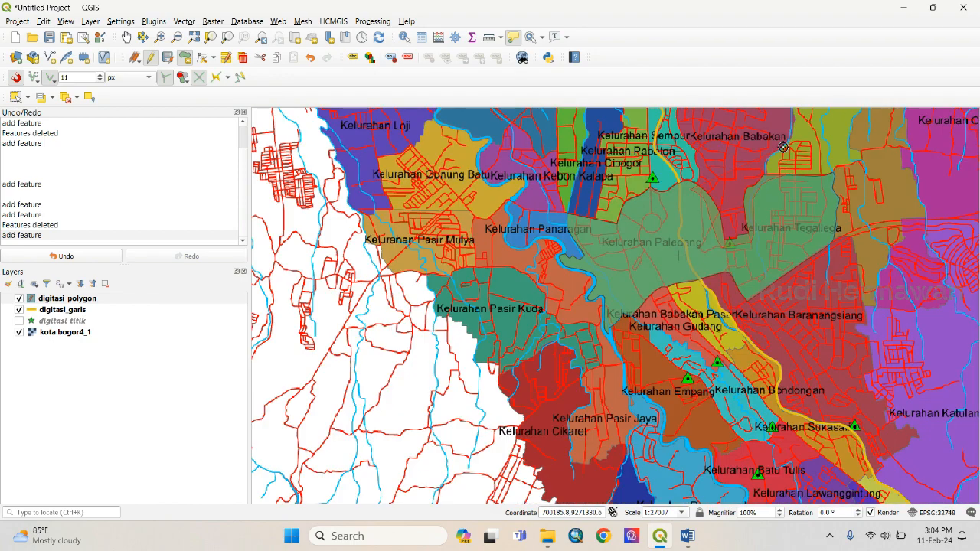
pyautogui.press('Up')
pyautogui.press('Up')
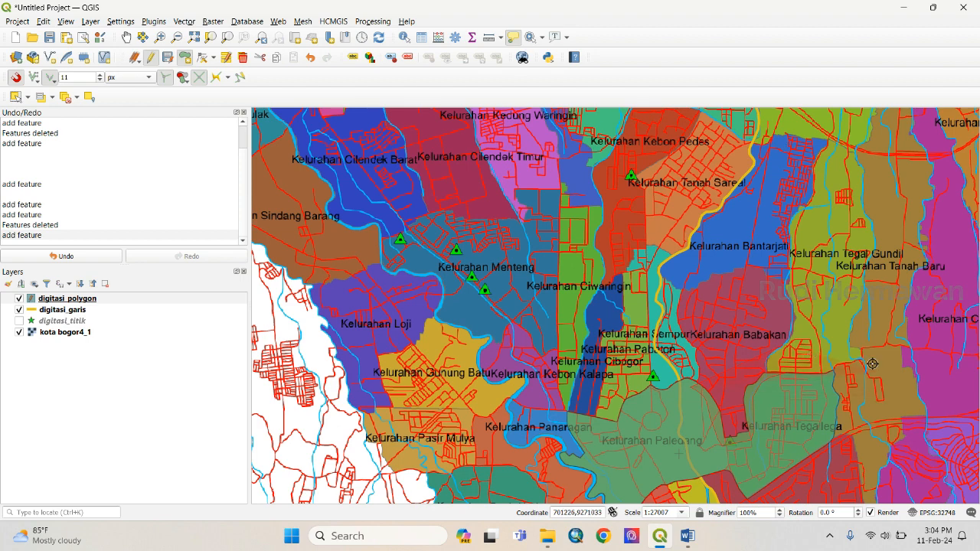
pyautogui.scroll(2, 809, 301)
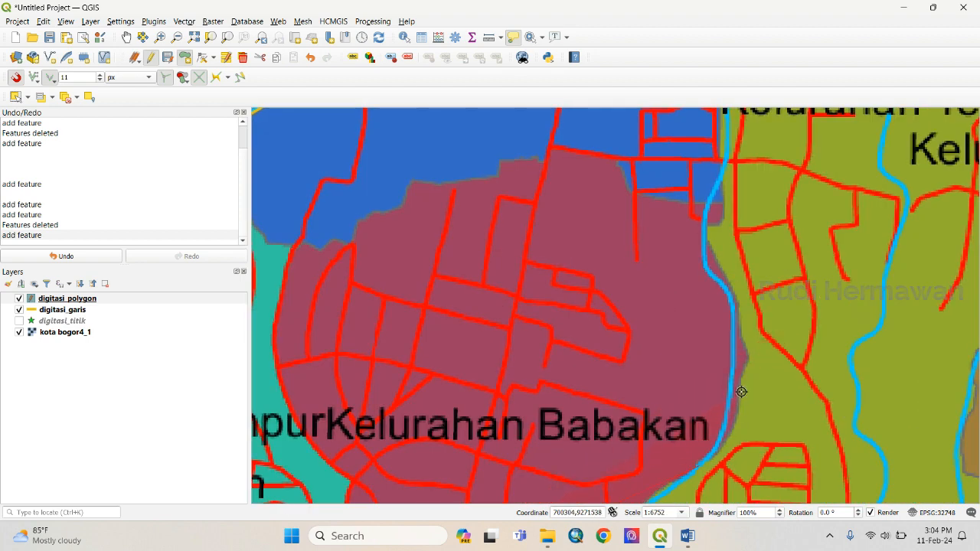
pyautogui.click(741, 392)
pyautogui.click(727, 285)
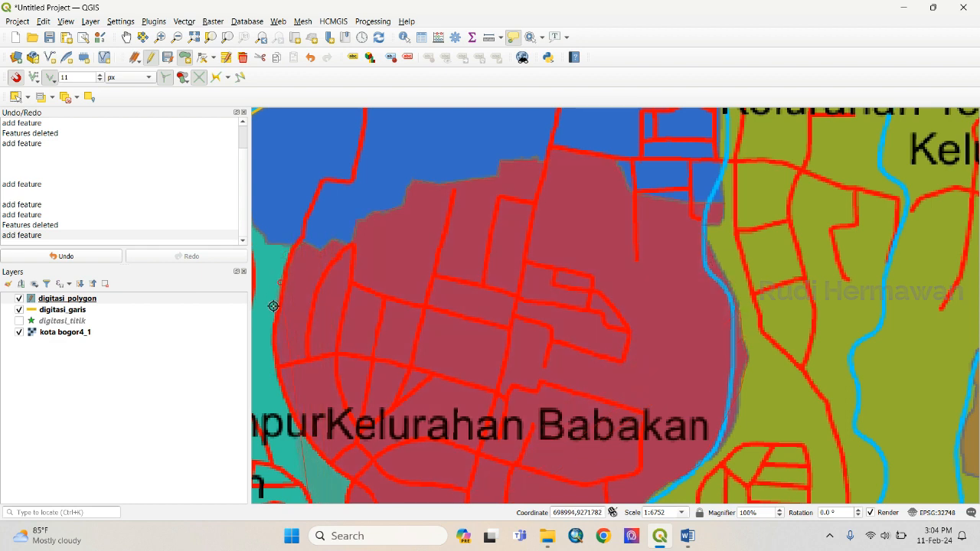
# - Trace Babakan's western boundary with Kelurahan Sempur down into the Paledang polygon, then finish the polygon and save the feature
pyautogui.press('Down')
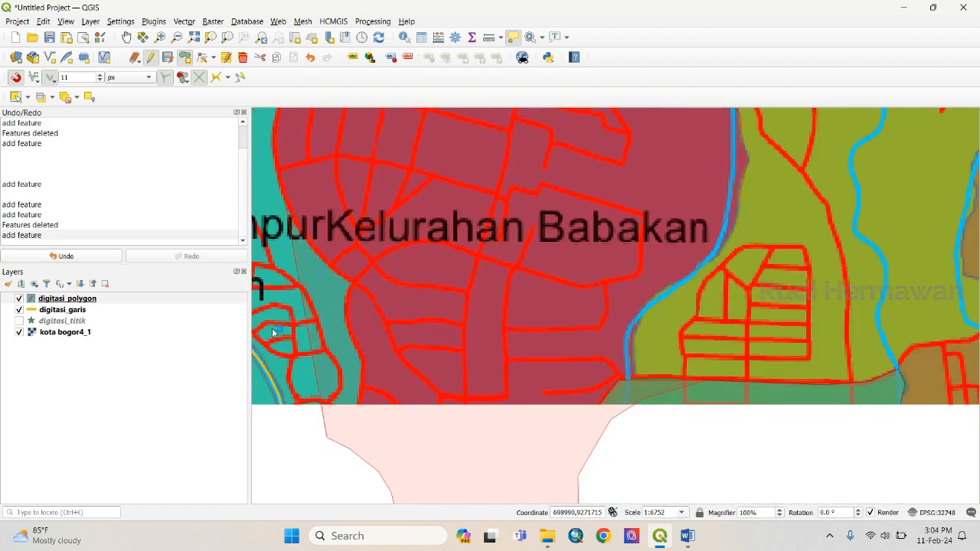
pyautogui.press('Left')
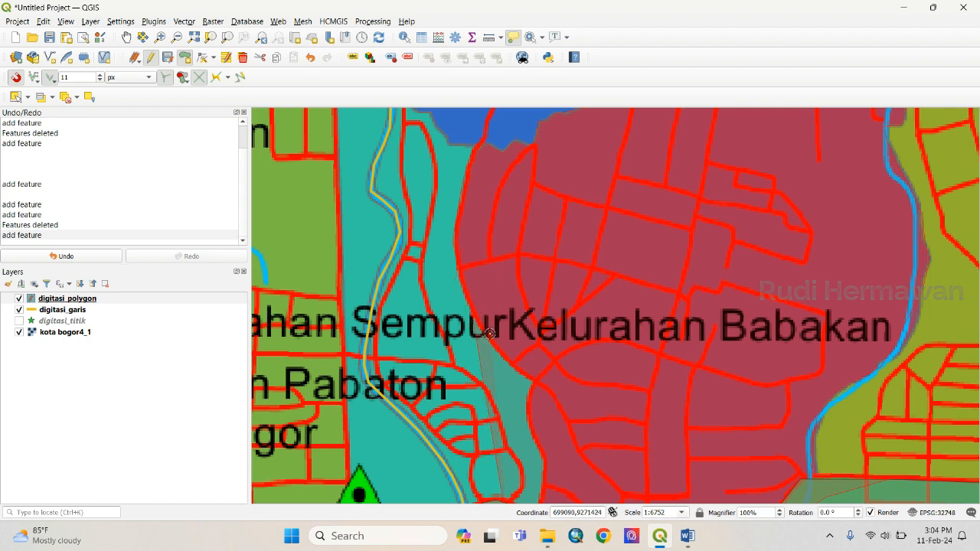
pyautogui.click(521, 374)
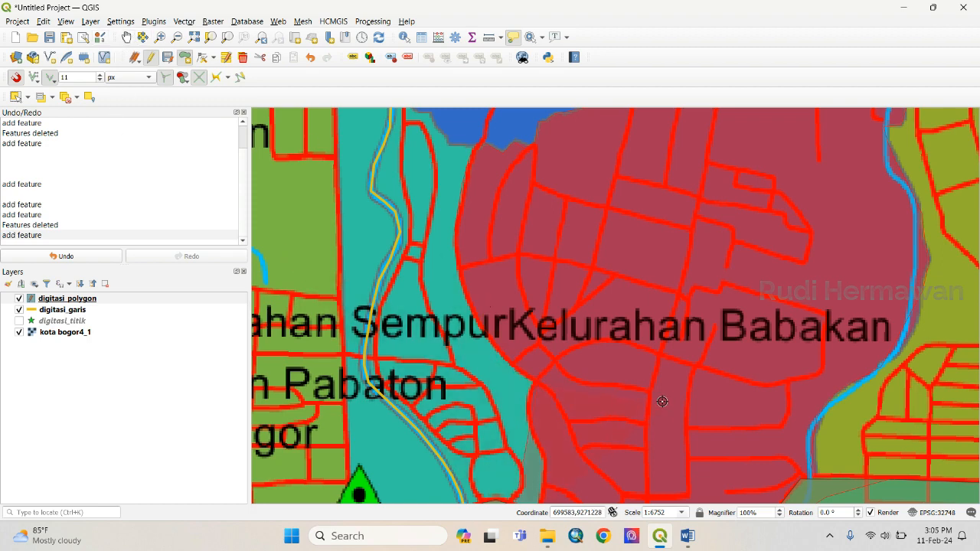
pyautogui.click(528, 394)
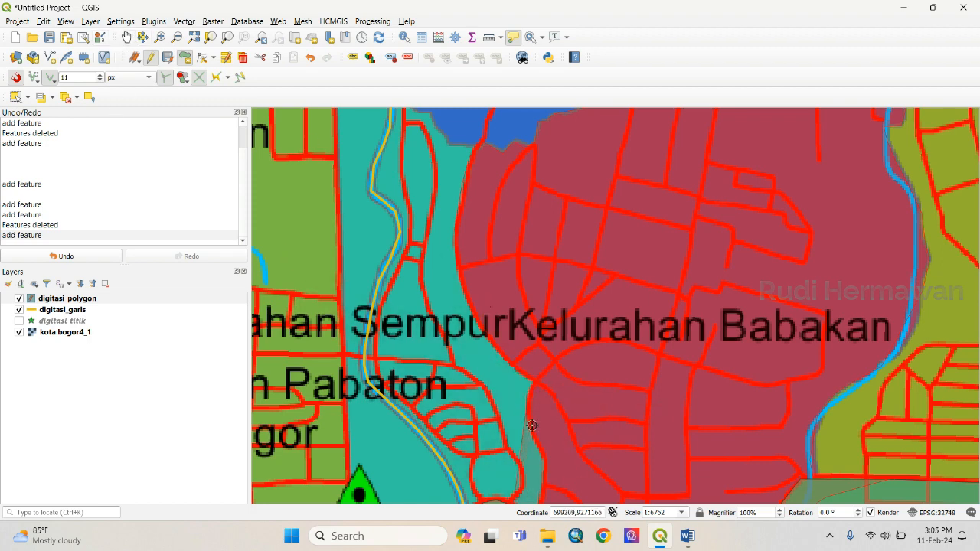
pyautogui.press('Down')
pyautogui.press('Down')
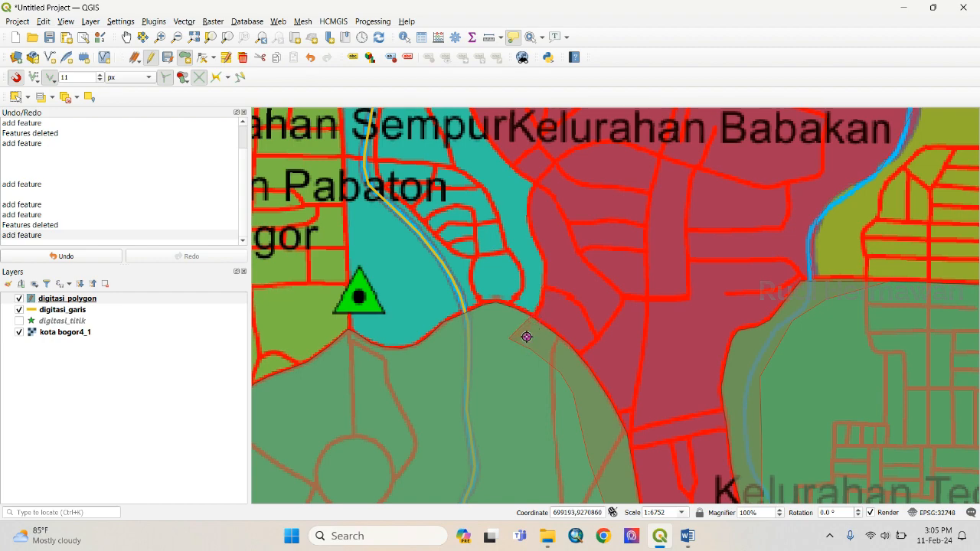
pyautogui.rightClick(525, 337)
pyautogui.click(847, 237)
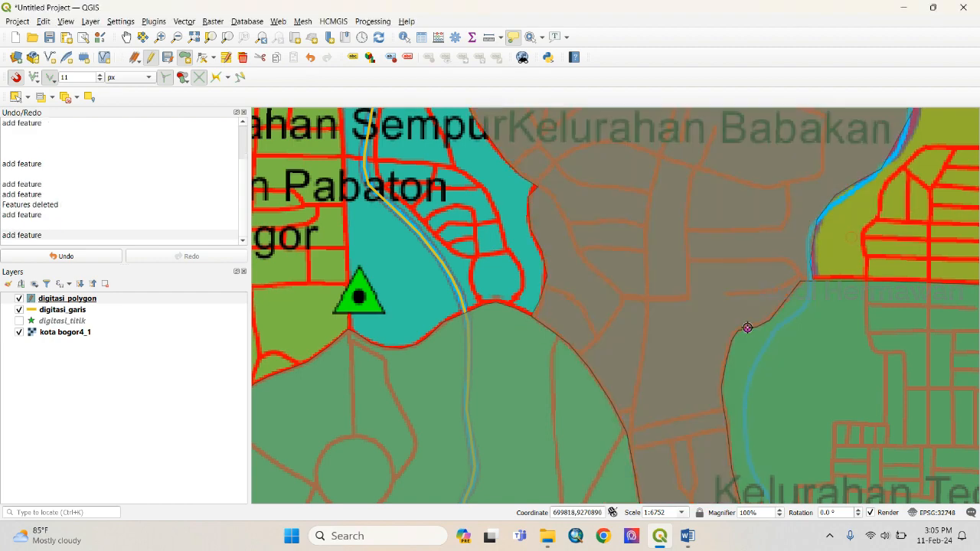
# - Examine the new Babakan polygon's shared boundaries with Paledang and Tegallega for gaps and overlaps, and view its surrounding kelurahan areas
pyautogui.scroll(-3, 742, 331)
pyautogui.scroll(3, 763, 390)
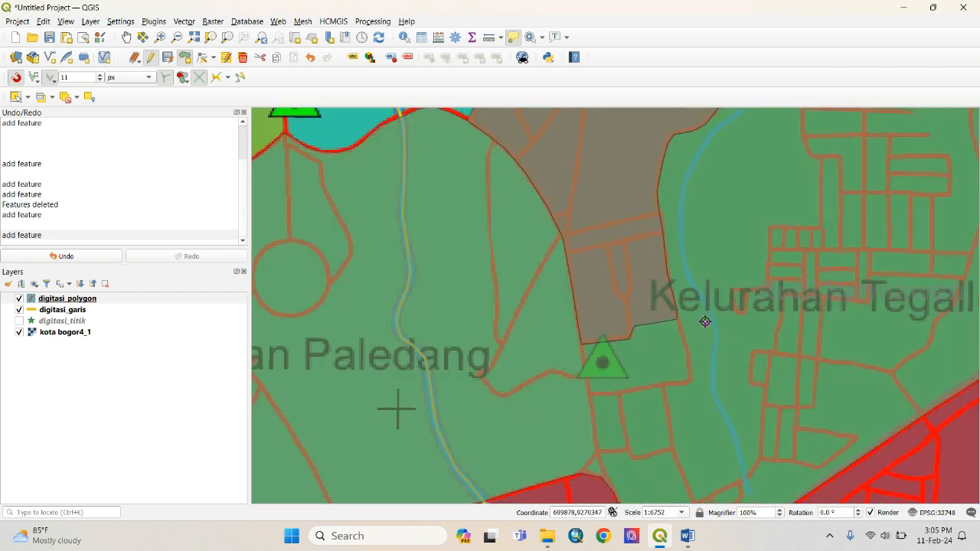
pyautogui.scroll(1, 685, 317)
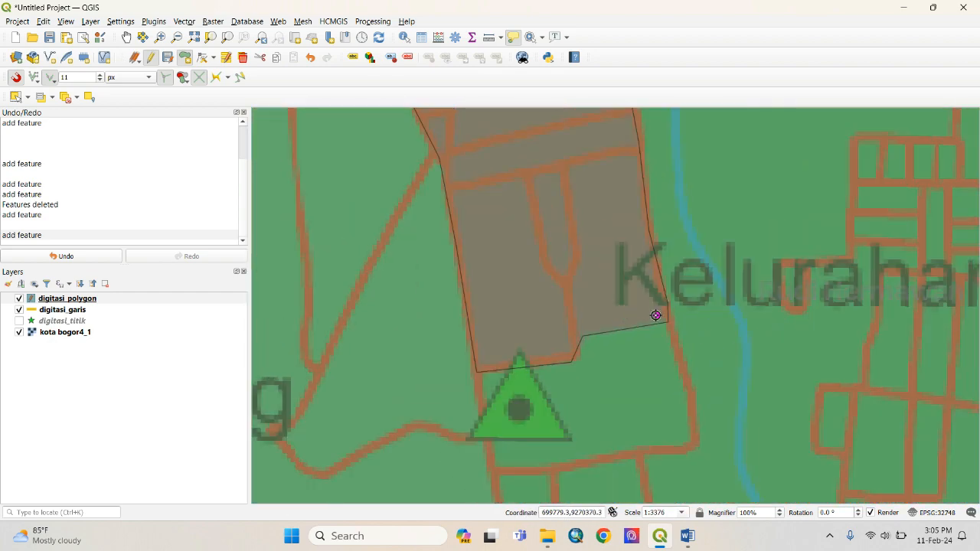
pyautogui.scroll(-3, 534, 346)
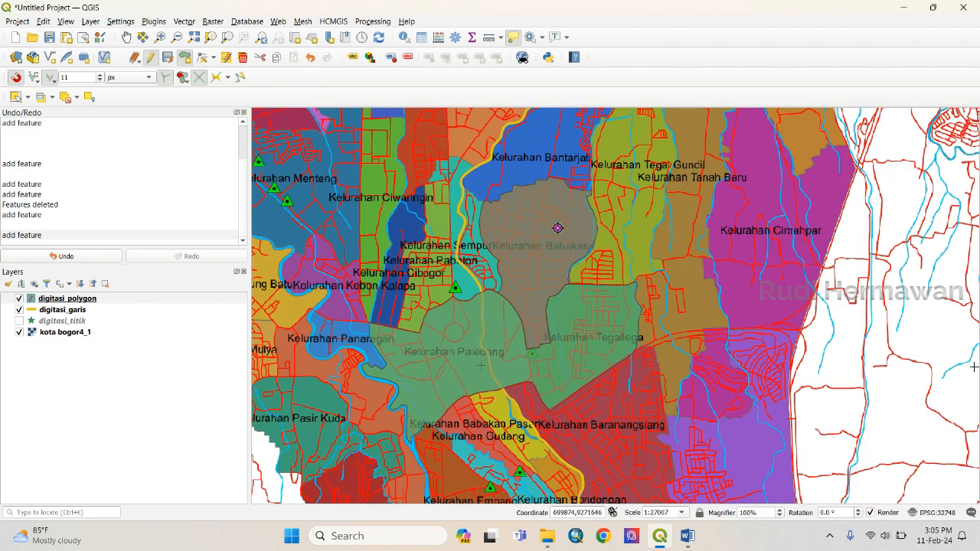
pyautogui.scroll(1, 557, 228)
pyautogui.scroll(-1, 688, 395)
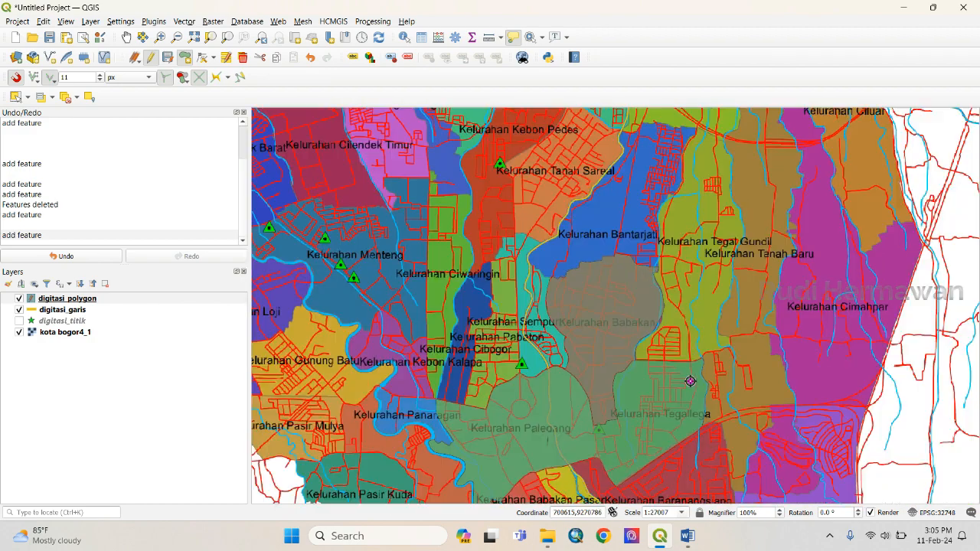
pyautogui.scroll(1, 711, 325)
pyautogui.scroll(-1, 711, 319)
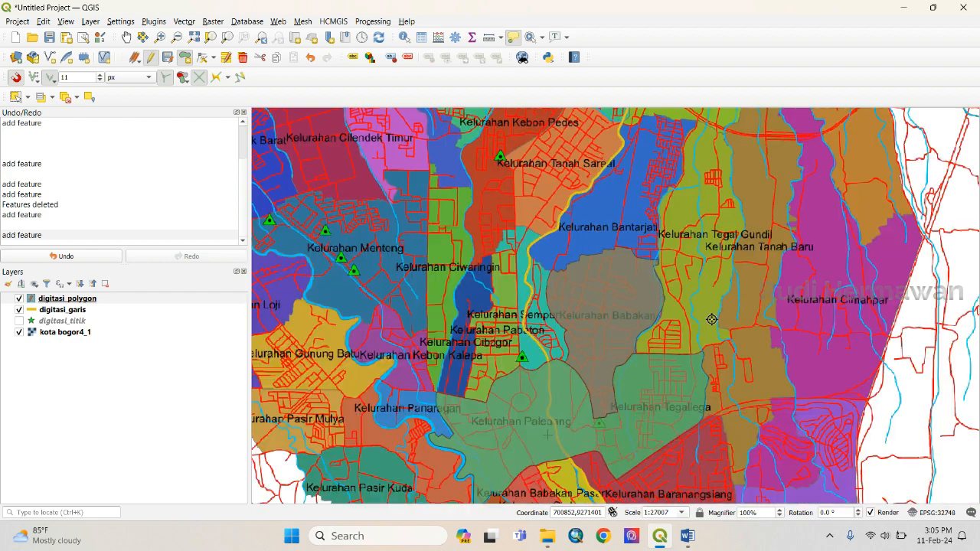
pyautogui.scroll(1, 570, 312)
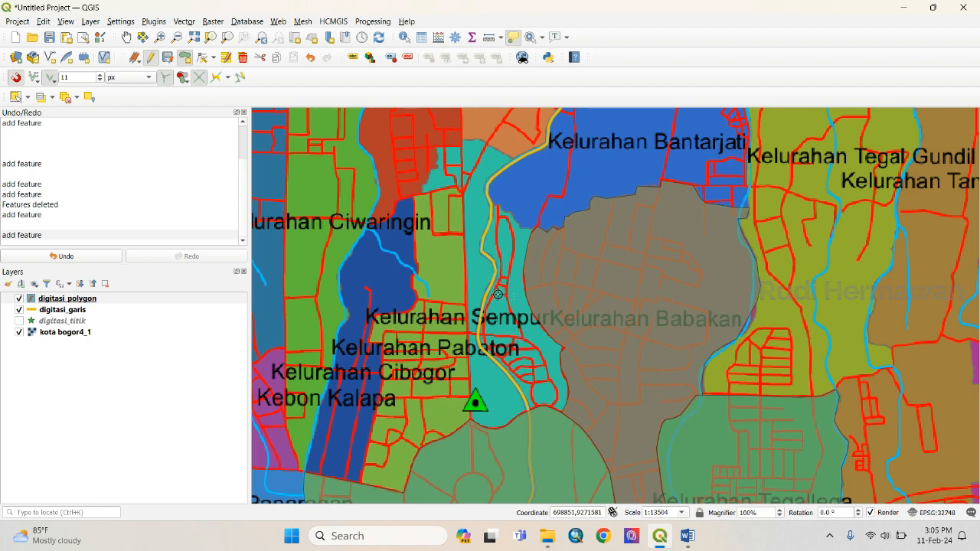
# - Start the Kelurahan Sempur polygon at the river and trace its northern boundary around to its northwestern corner
pyautogui.scroll(-1, 526, 259)
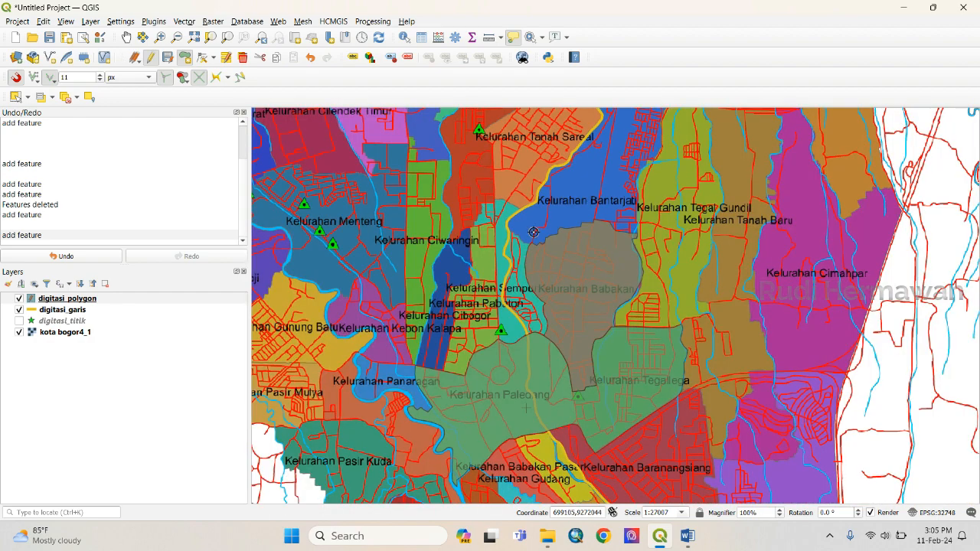
pyautogui.scroll(2, 534, 231)
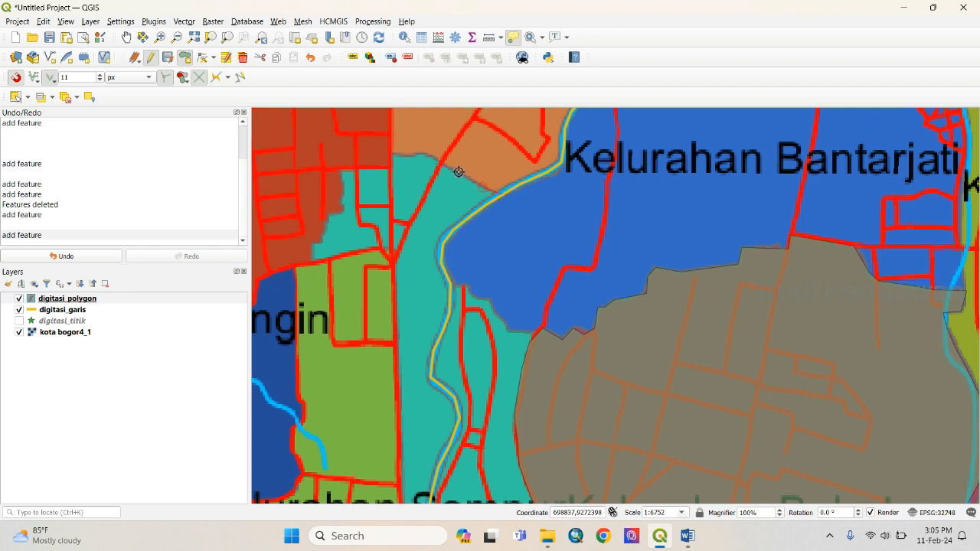
pyautogui.click(393, 156)
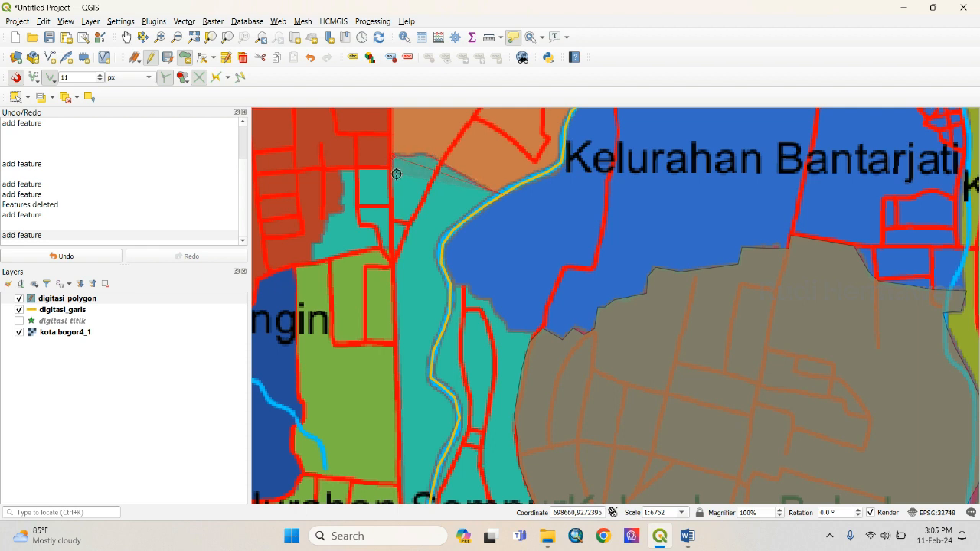
pyautogui.click(340, 170)
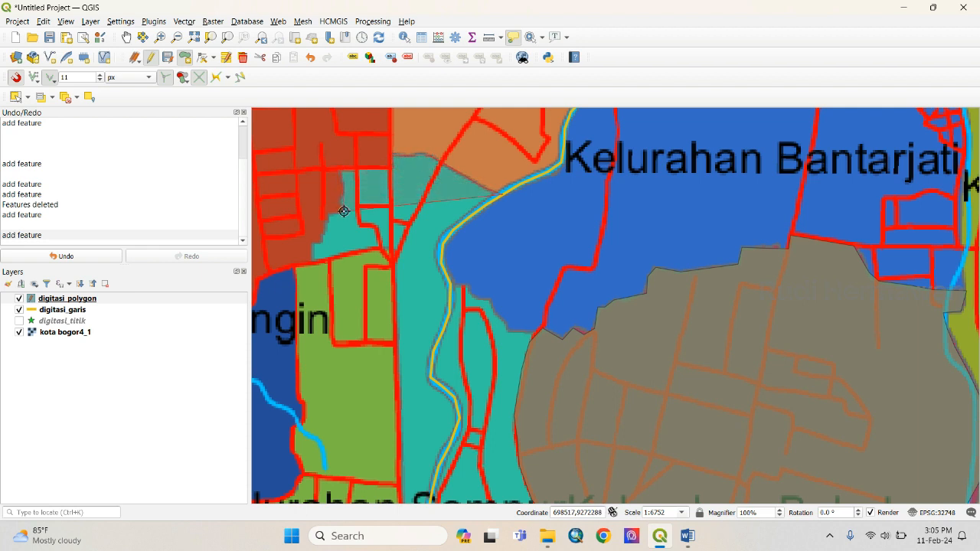
pyautogui.scroll(2, 344, 213)
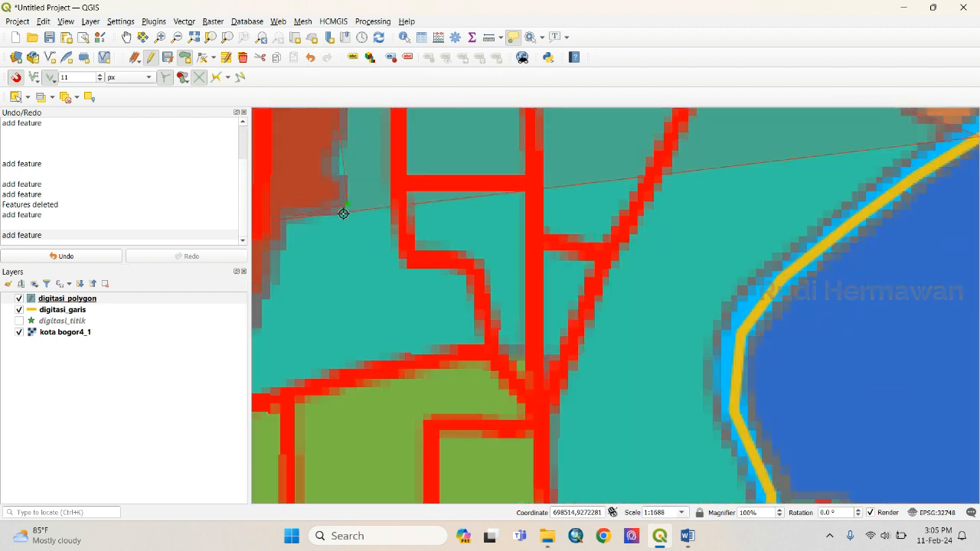
pyautogui.scroll(7, 343, 213)
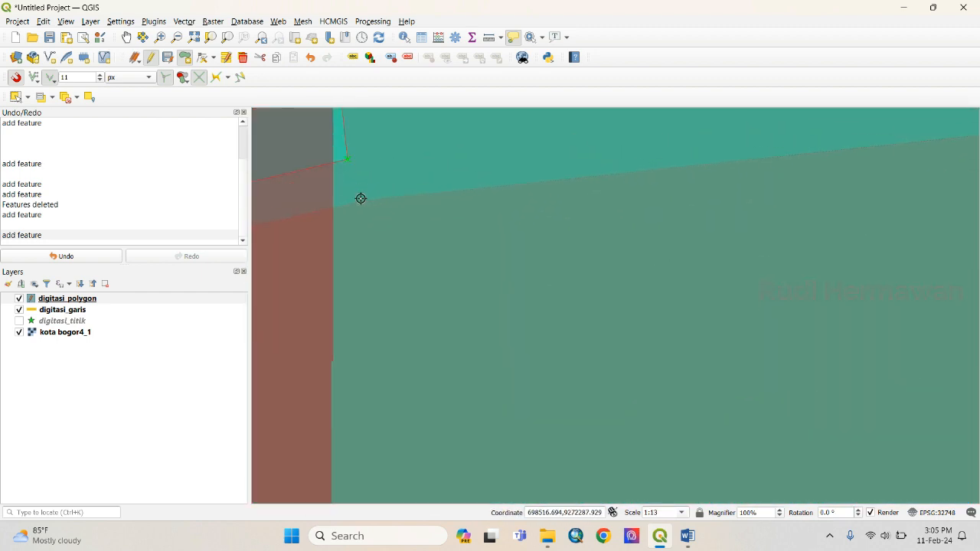
pyautogui.scroll(-10, 353, 169)
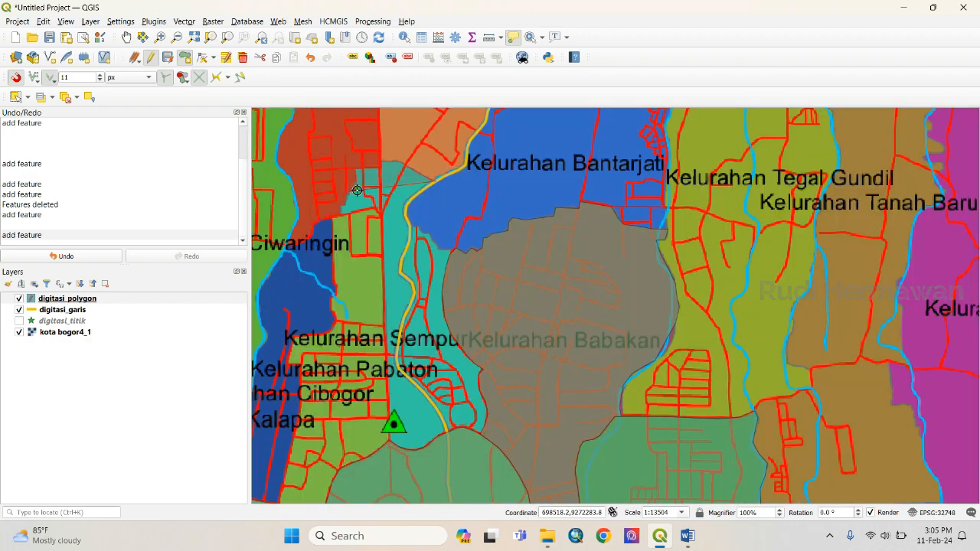
# - Trace Sempur's western boundary south along the road and carry the outline just inside the Paledang polygon
pyautogui.scroll(-1, 357, 190)
pyautogui.scroll(2, 413, 195)
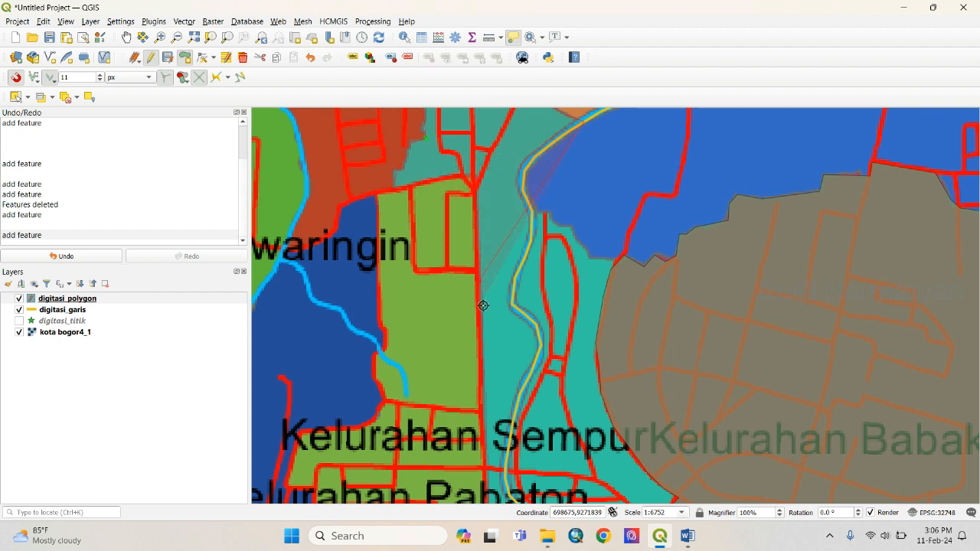
pyautogui.scroll(-1, 482, 380)
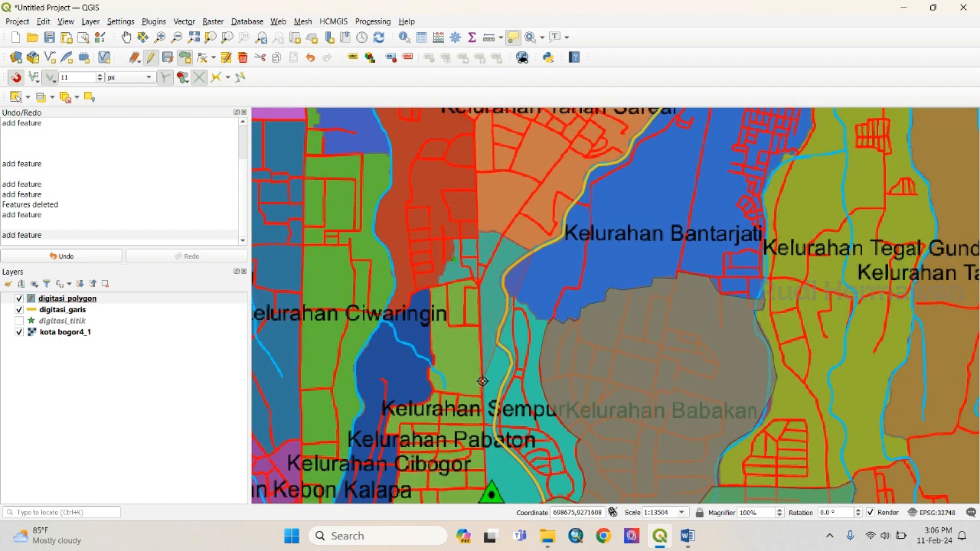
pyautogui.press('Down')
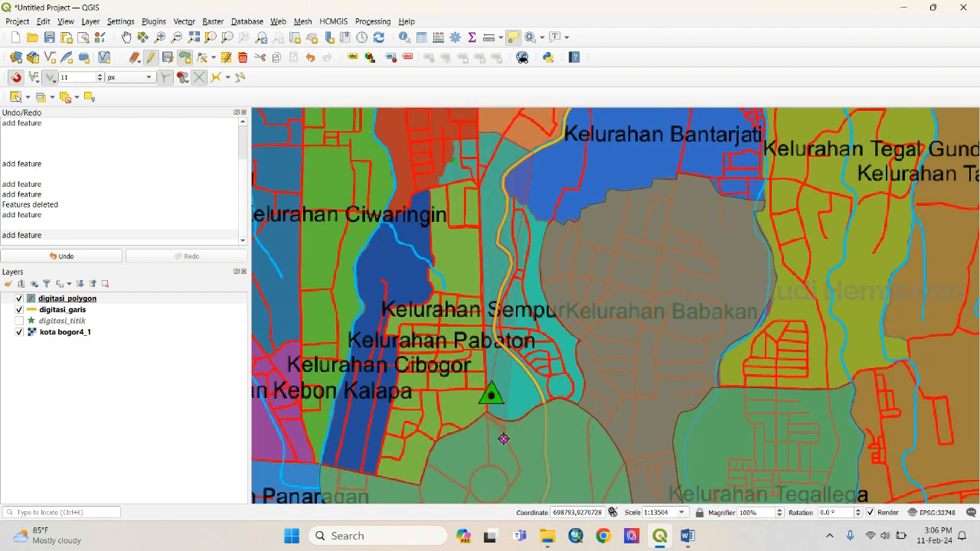
pyautogui.scroll(-1, 502, 435)
pyautogui.scroll(-1, 503, 438)
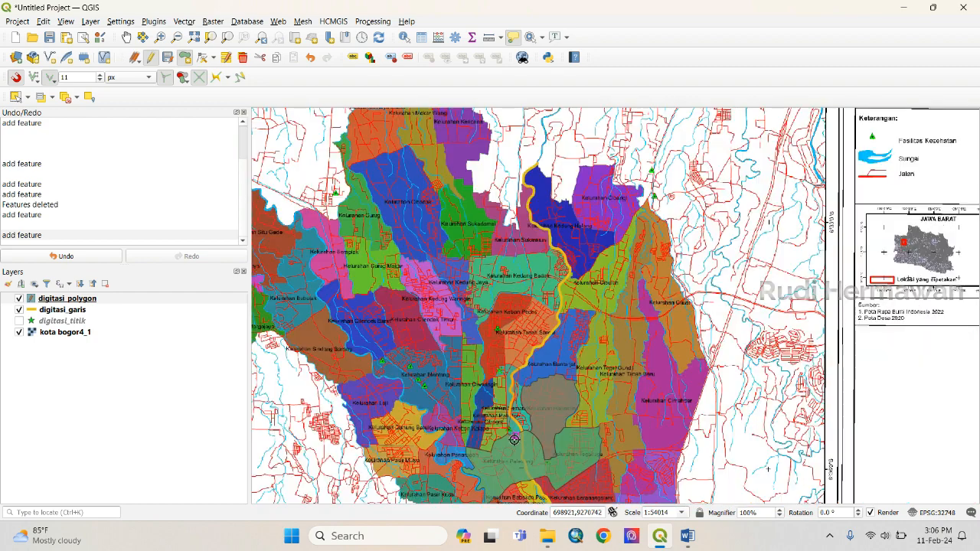
pyautogui.scroll(3, 504, 438)
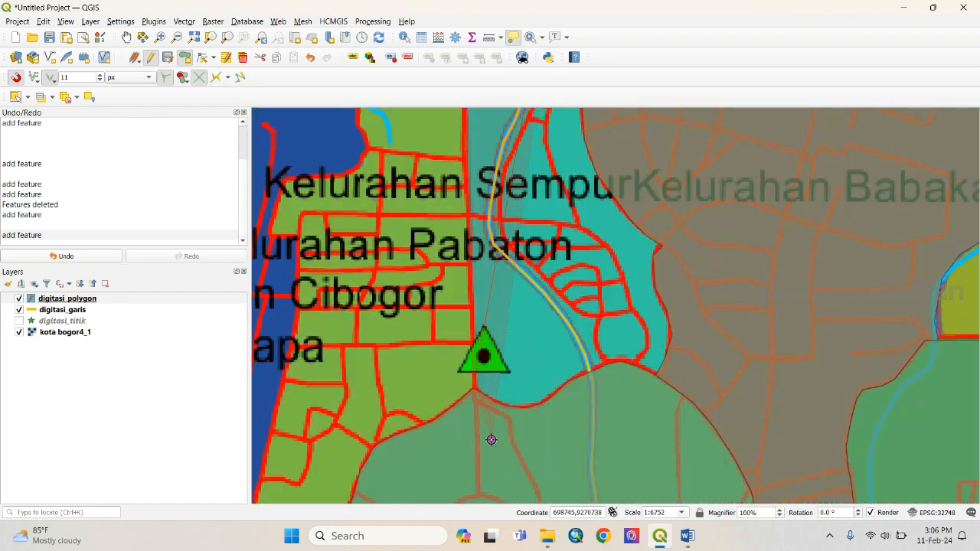
# - Continue the Sempur outline eastward inside the Paledang polygon's northern edge toward the Babakan polygon
pyautogui.click(547, 430)
pyautogui.click(589, 415)
pyautogui.click(636, 400)
pyautogui.click(664, 396)
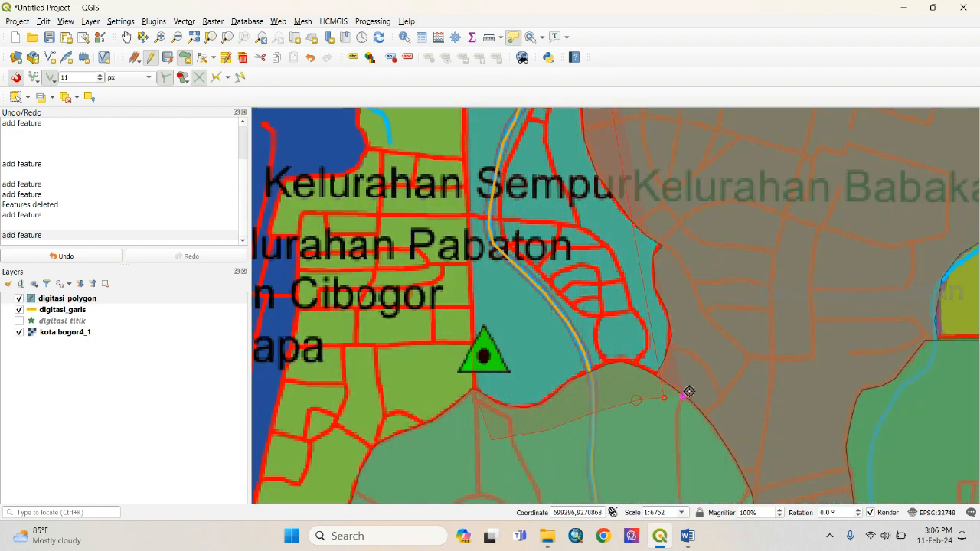
# - Continue the Sempur outline northward inside the Babakan polygon's western edge
pyautogui.click(698, 371)
pyautogui.click(703, 294)
pyautogui.click(689, 218)
pyautogui.press('Up')
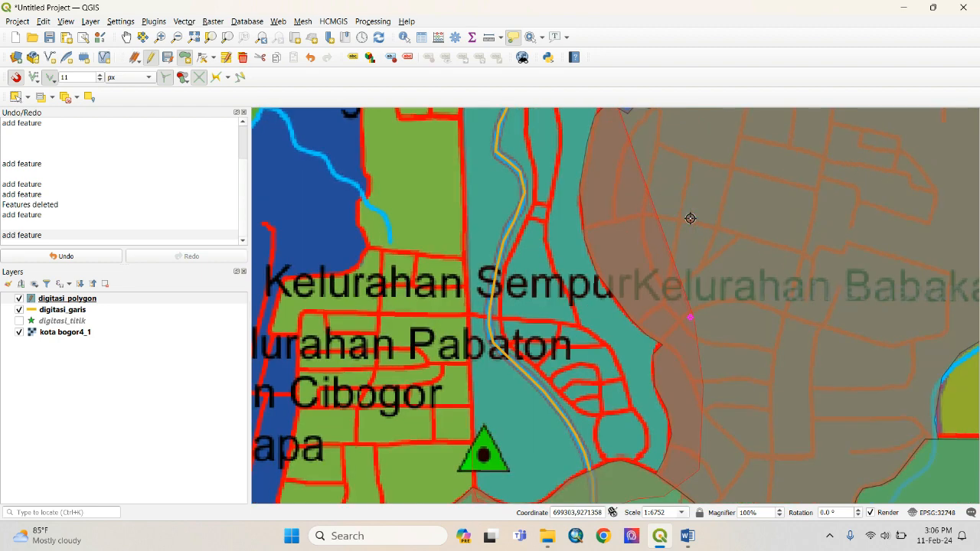
pyautogui.click(611, 254)
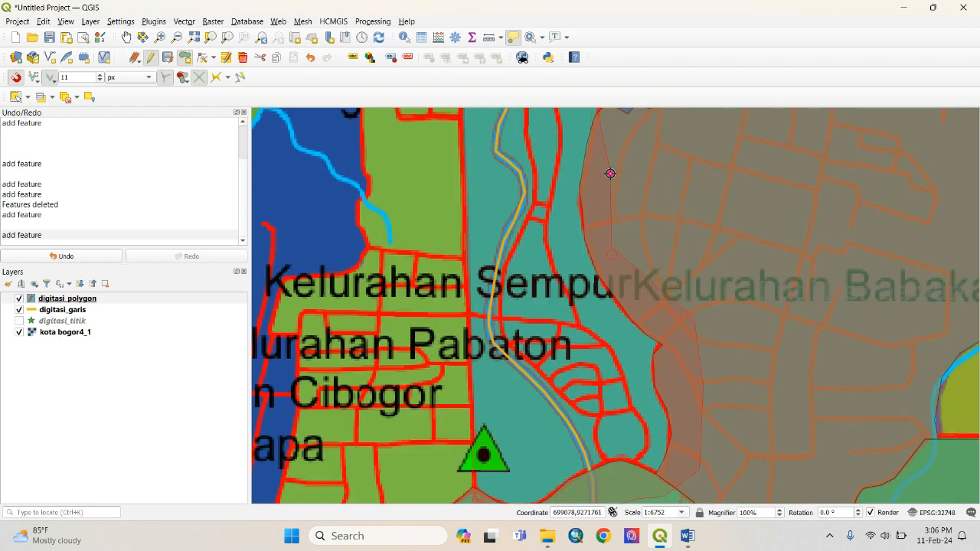
# - Trace Sempur's remaining boundary with Bantarjati and along the river back to the start, then finish the polygon and save the feature
pyautogui.press('Up')
pyautogui.press('Up')
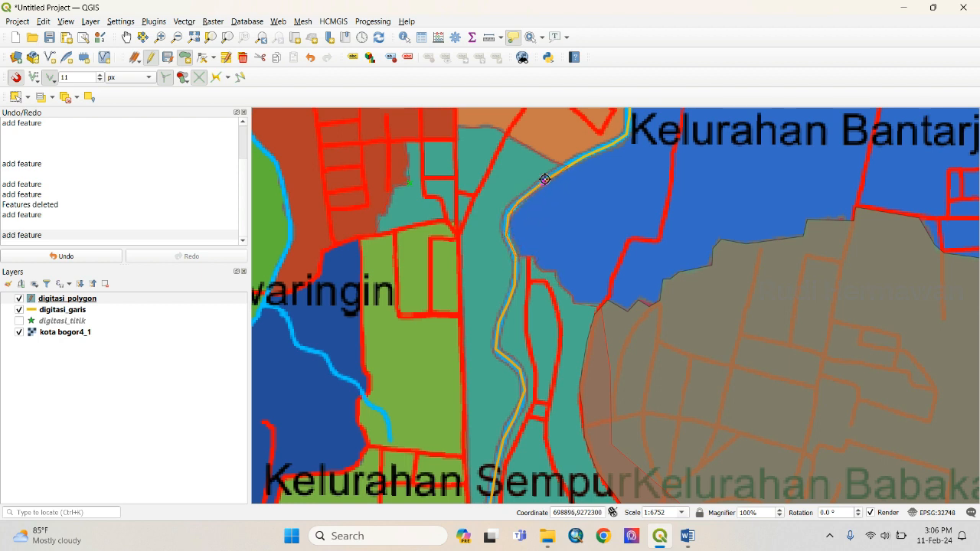
pyautogui.rightClick(544, 178)
pyautogui.click(844, 235)
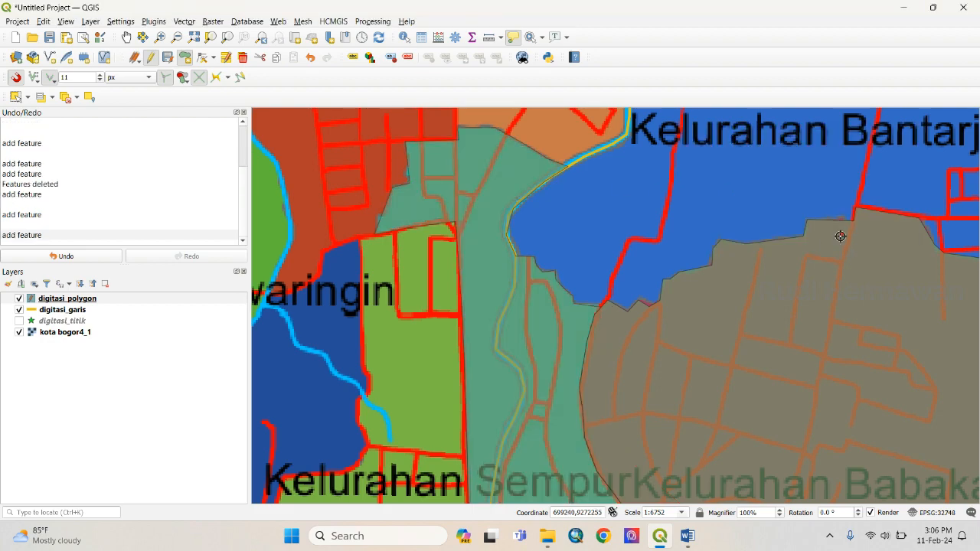
# - Set the digitasi_polygon layer's symbol opacity to 86.2 % and save the layer's edits
pyautogui.scroll(-2, 672, 344)
pyautogui.scroll(2, 668, 434)
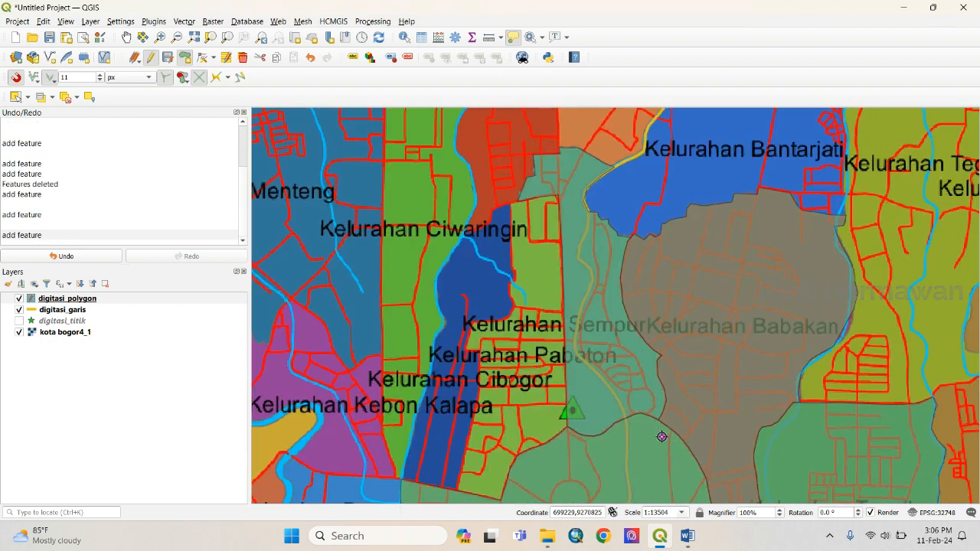
pyautogui.scroll(-2, 602, 276)
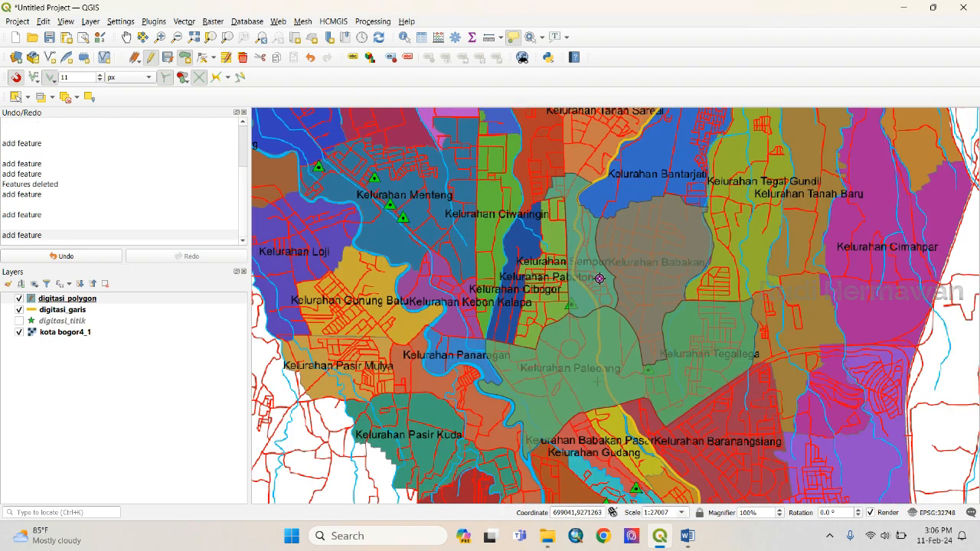
pyautogui.doubleClick(36, 302)
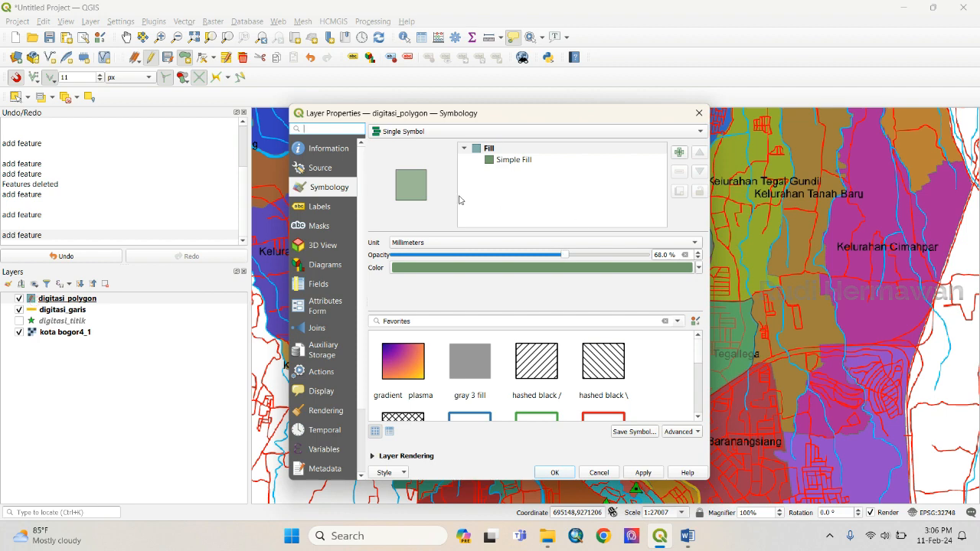
pyautogui.moveTo(564, 255); pyautogui.dragTo(611, 261)
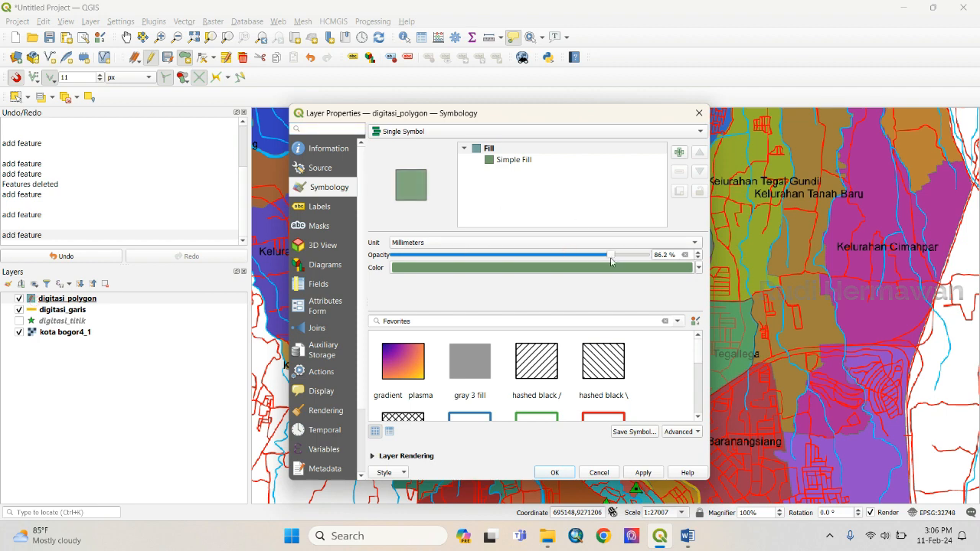
pyautogui.click(643, 473)
pyautogui.click(554, 472)
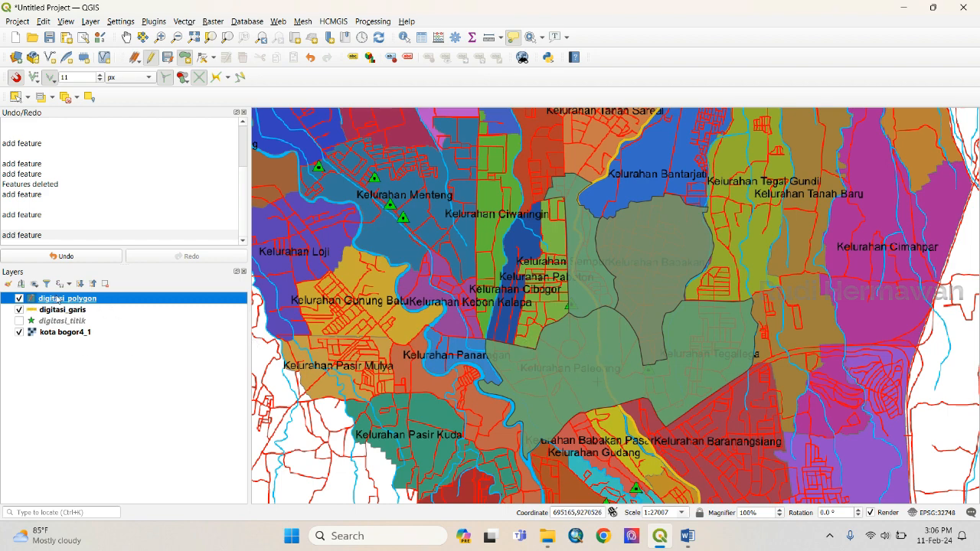
pyautogui.click(169, 62)
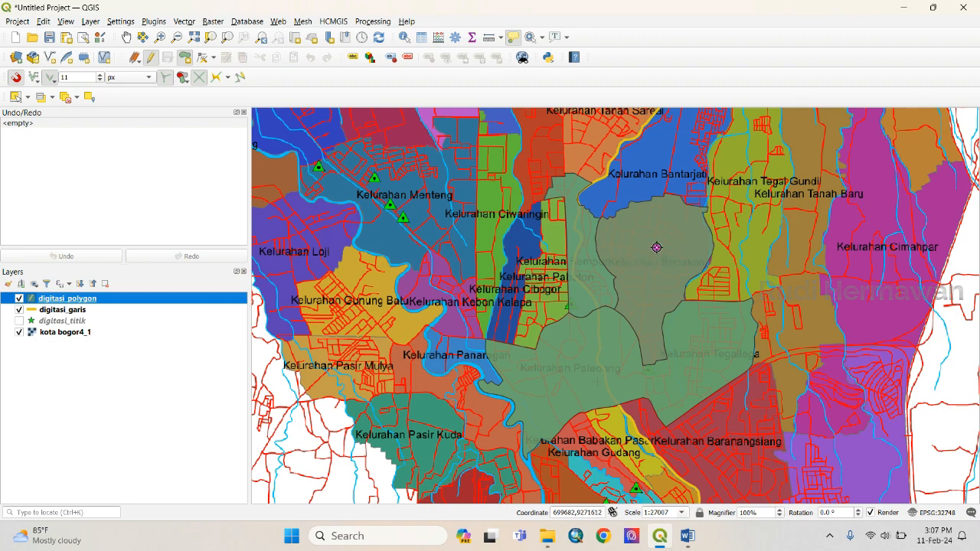
# - Examine the Sempur, Babakan, Paledang and Tegallega polygons for gaps and overlaps along their shared boundaries
pyautogui.scroll(-2, 652, 234)
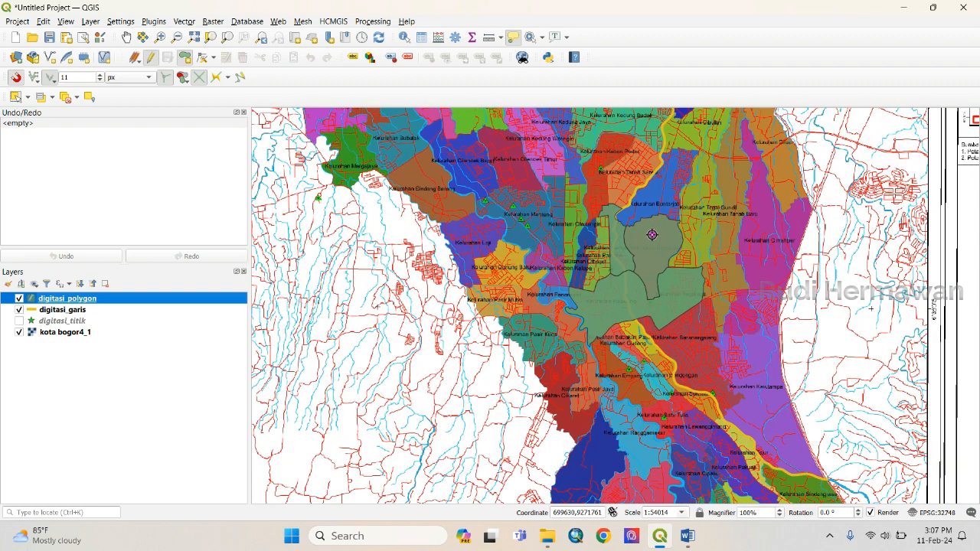
pyautogui.scroll(3, 652, 235)
pyautogui.scroll(-1, 652, 234)
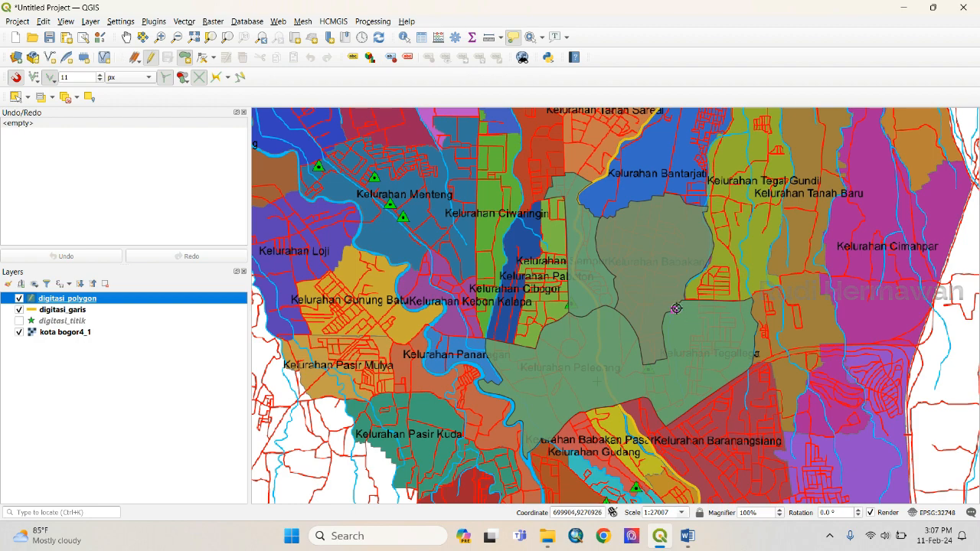
pyautogui.scroll(1, 583, 370)
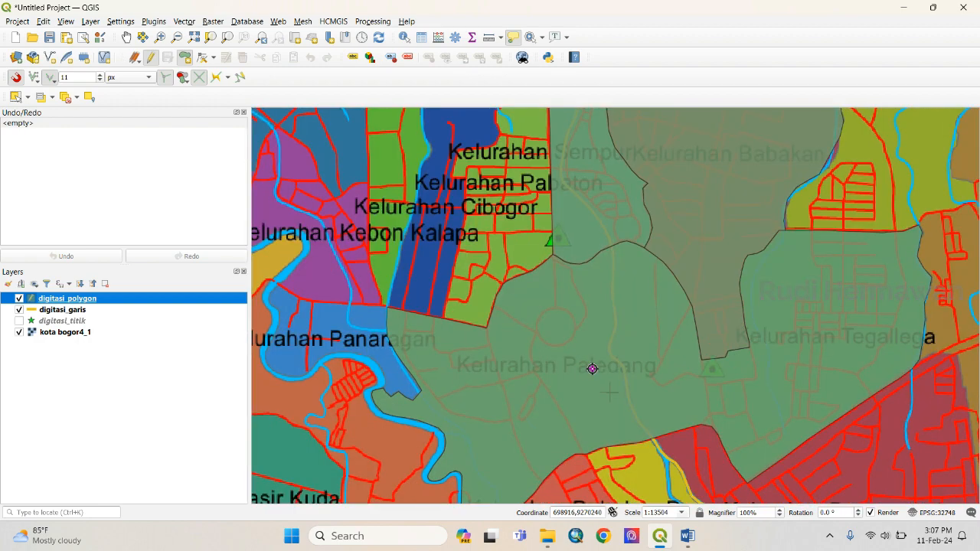
pyautogui.scroll(-1, 647, 372)
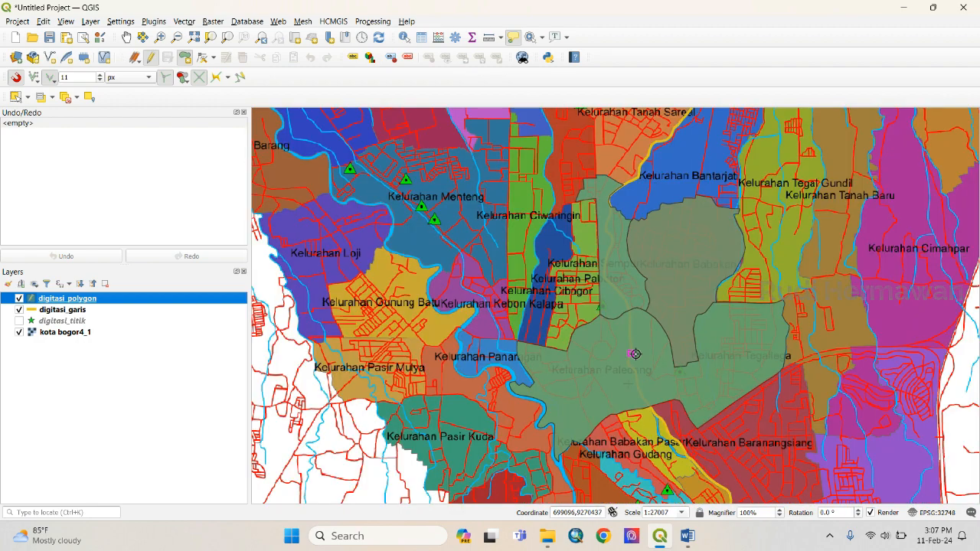
pyautogui.scroll(1, 643, 354)
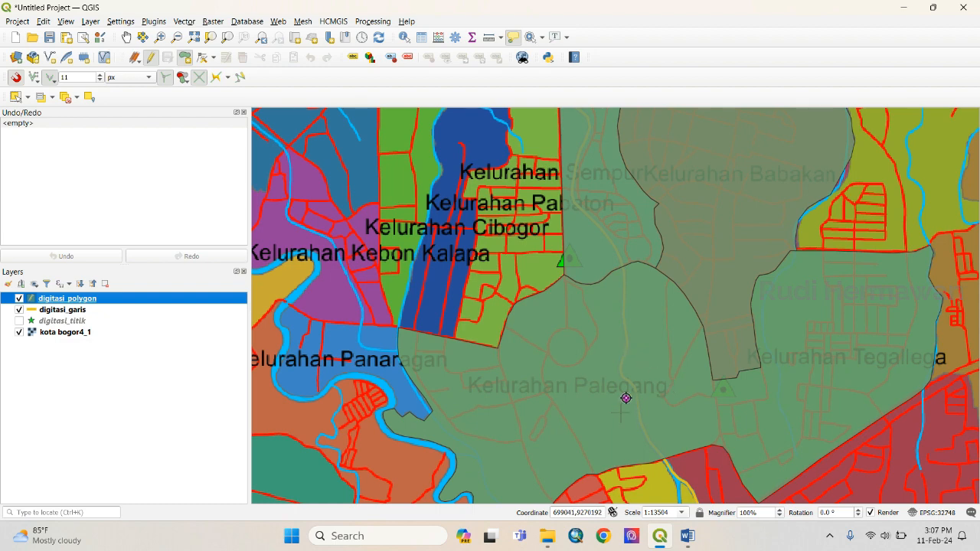
pyautogui.scroll(-1, 864, 385)
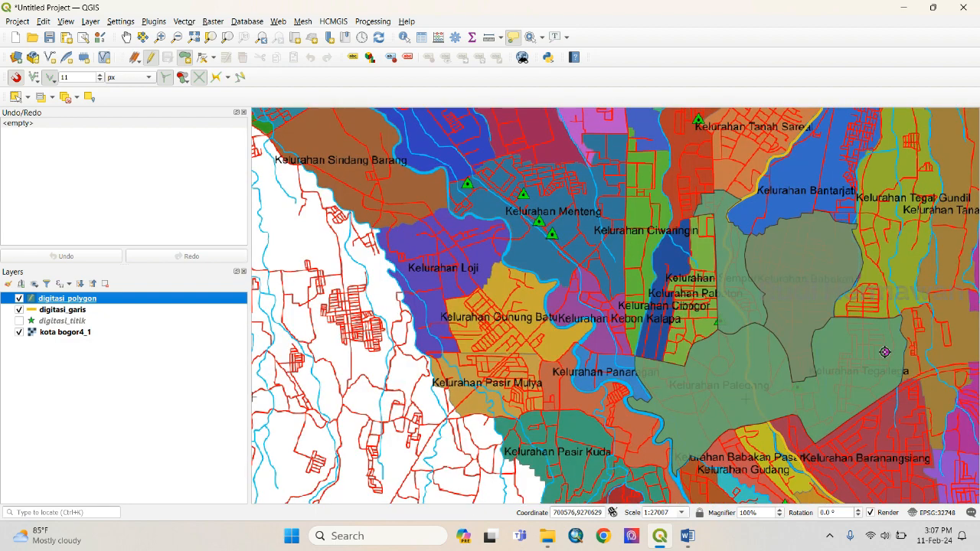
pyautogui.scroll(1, 871, 387)
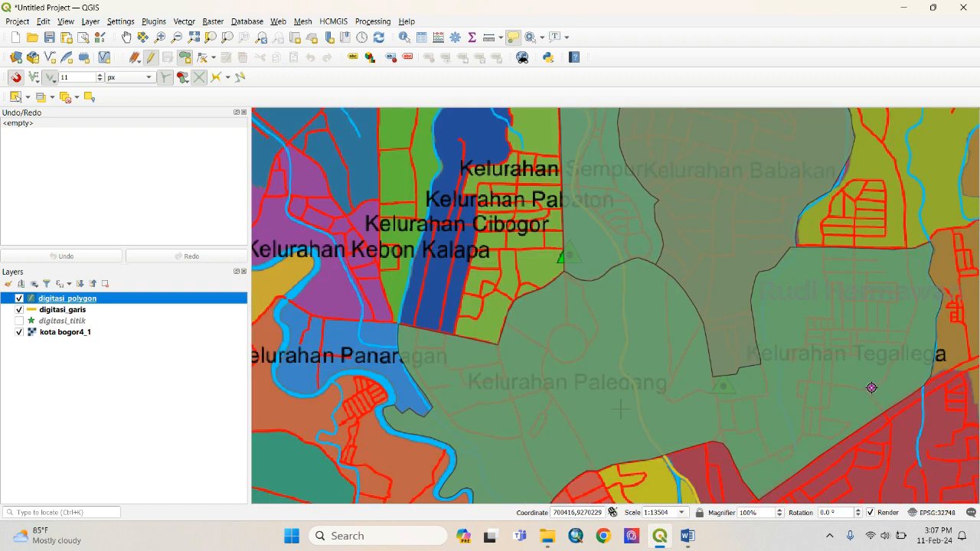
# - Hide and reshow the digitasi_polygon layer to compare it with the base map, and view the digitized kelurahan at different scales
pyautogui.click(20, 299)
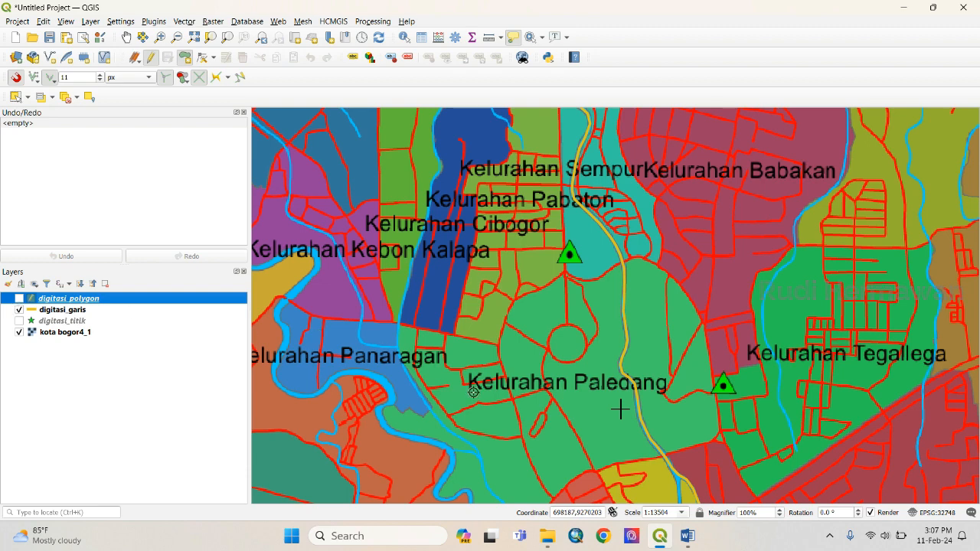
pyautogui.click(19, 299)
pyautogui.scroll(1, 731, 256)
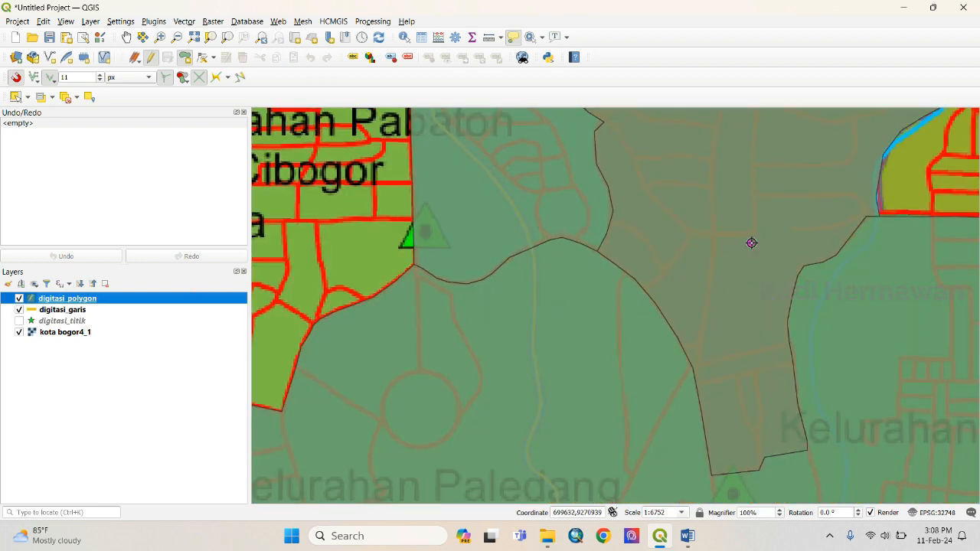
pyautogui.scroll(-1, 753, 242)
pyautogui.scroll(-1, 754, 242)
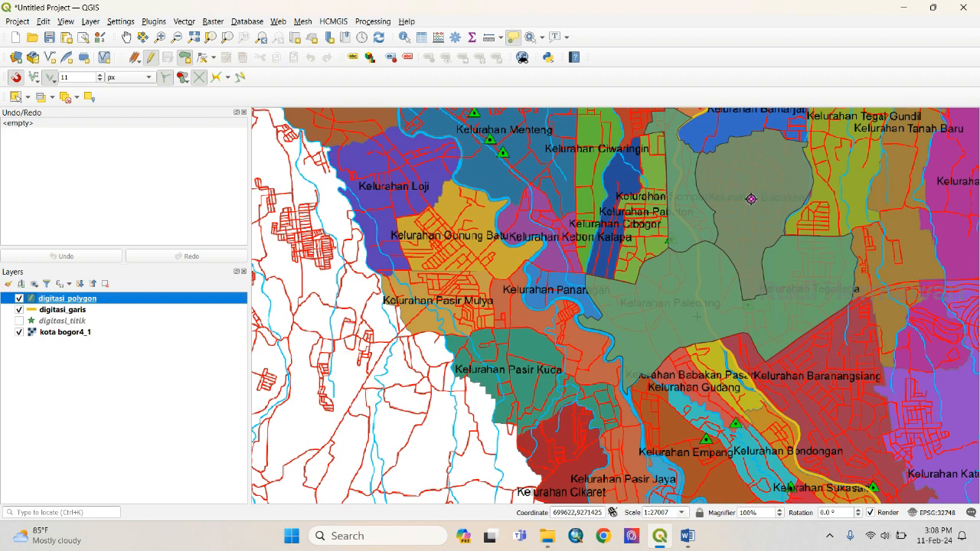
pyautogui.scroll(1, 749, 197)
pyautogui.scroll(-1, 750, 199)
pyautogui.scroll(1, 743, 191)
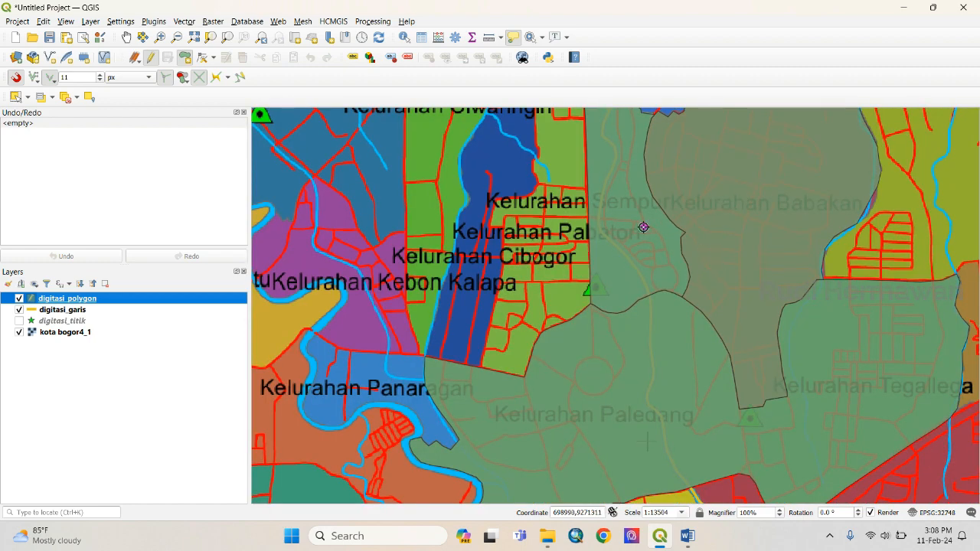
pyautogui.scroll(-1, 634, 245)
pyautogui.scroll(1, 619, 199)
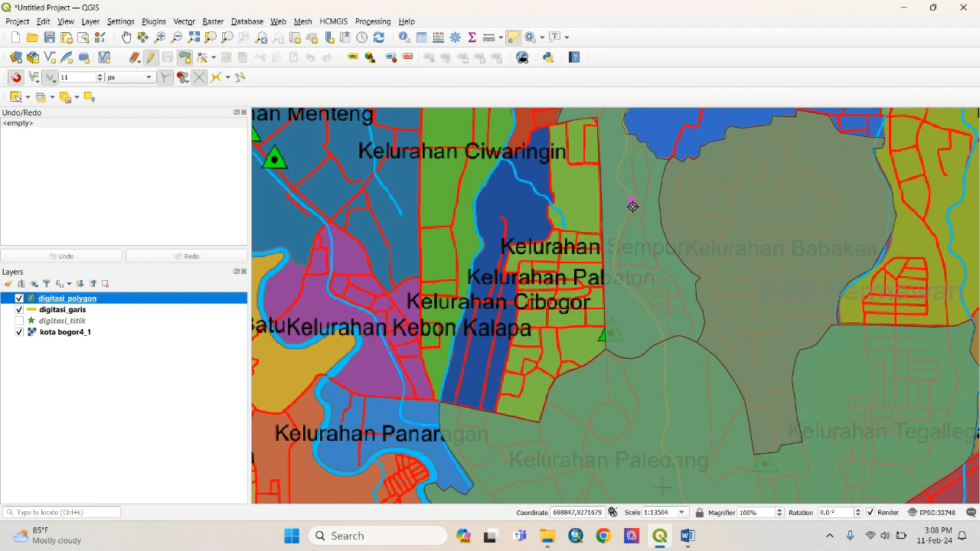
# - End editing of the digitasi_polygon layer and review the records in its attribute table
pyautogui.scroll(-1, 633, 206)
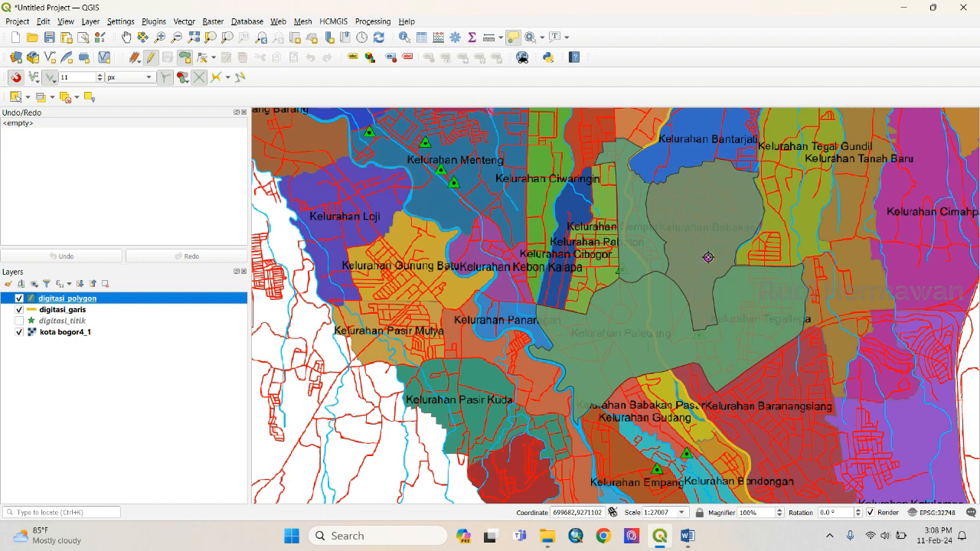
pyautogui.click(152, 63)
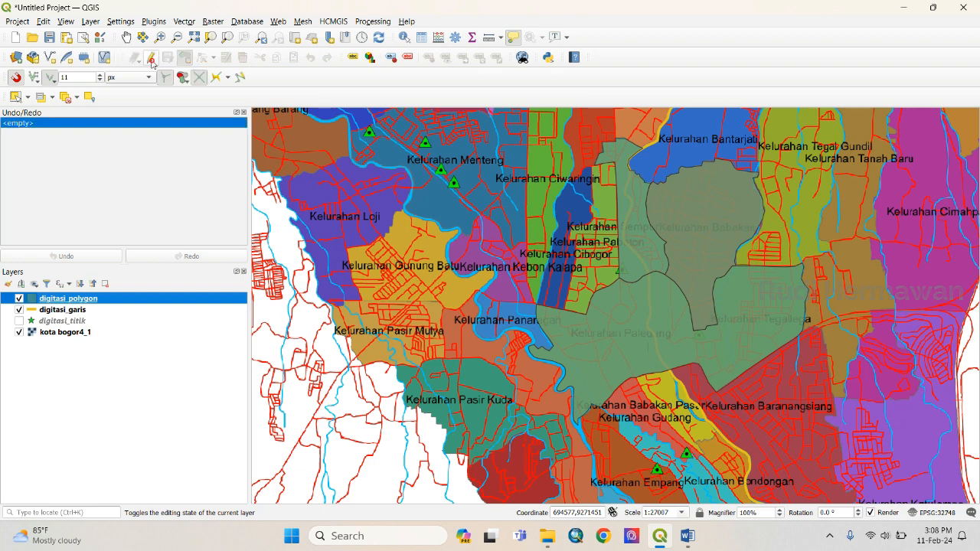
pyautogui.rightClick(96, 300)
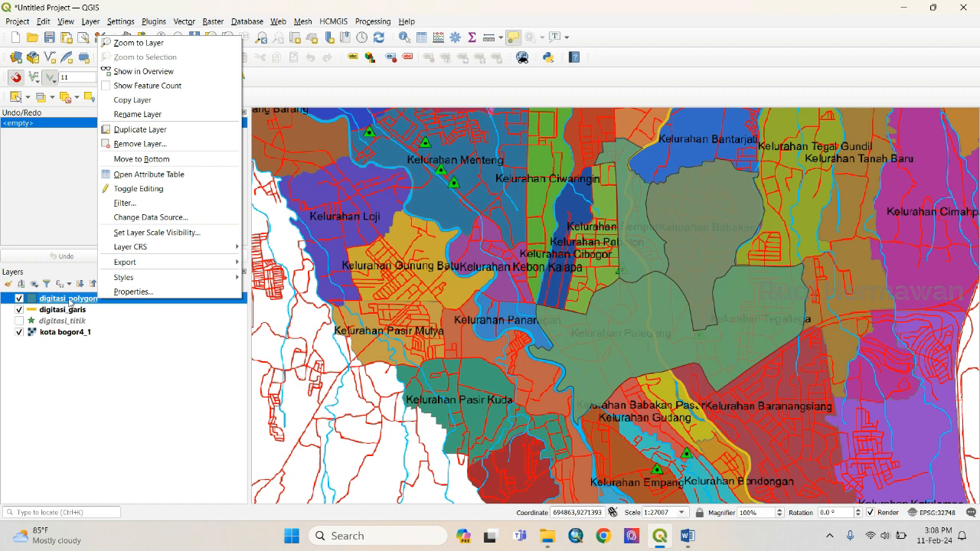
pyautogui.rightClick(69, 300)
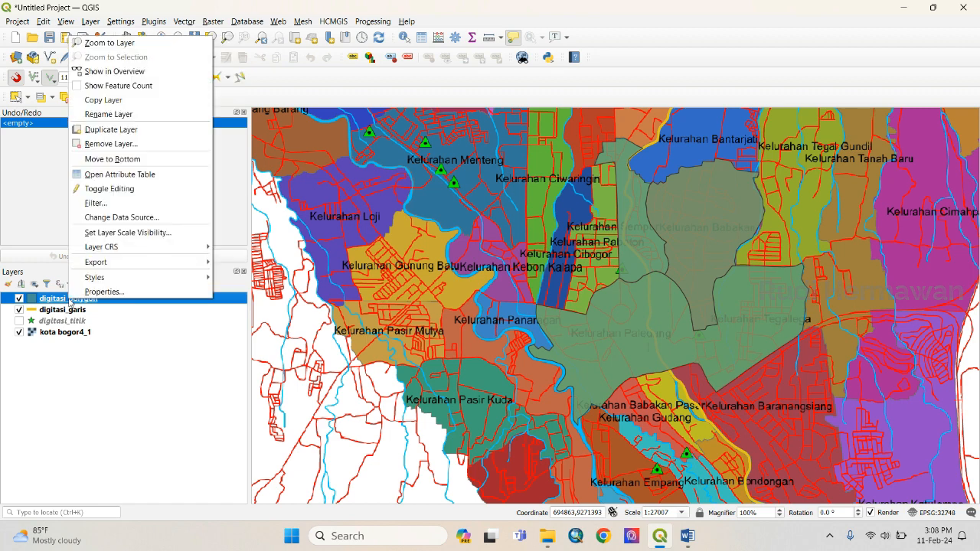
pyautogui.click(127, 178)
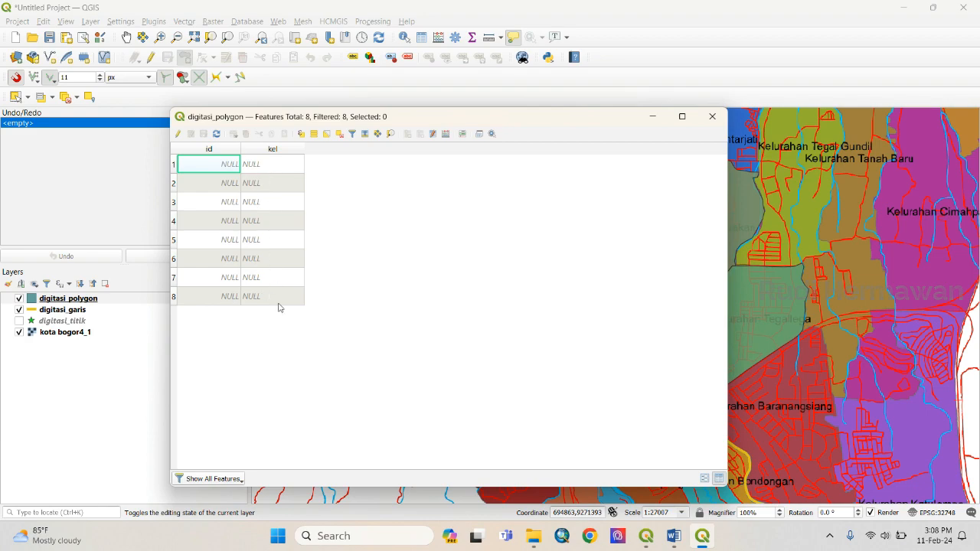
pyautogui.click(716, 117)
# - Try to delete the five stray polygons lying outside the base map, west of the map frame
pyautogui.scroll(-1, 580, 217)
pyautogui.scroll(-1, 580, 218)
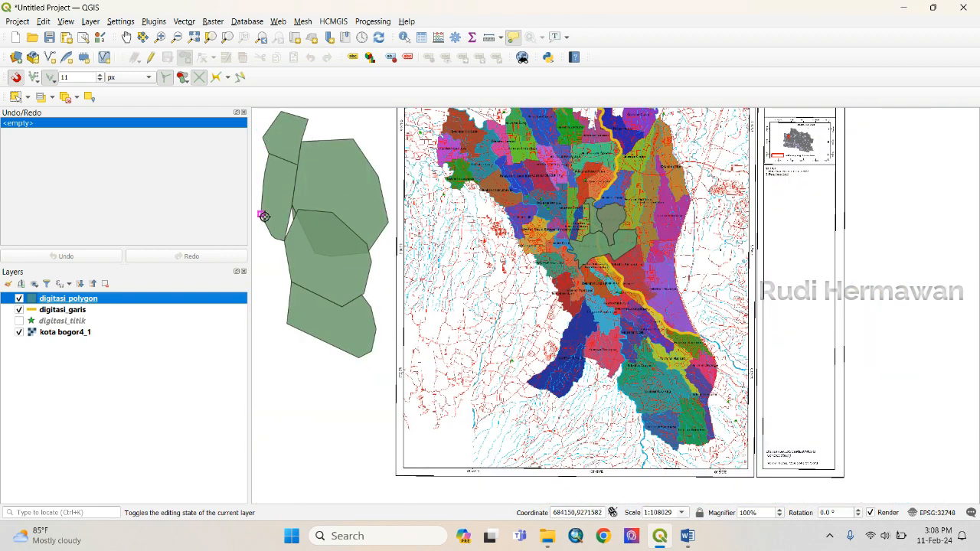
pyautogui.click(15, 98)
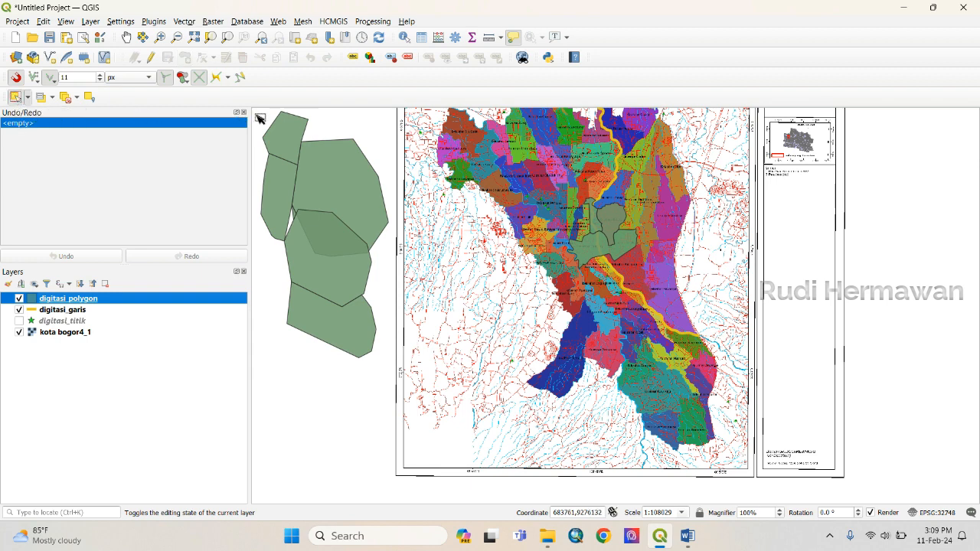
pyautogui.moveTo(258, 118); pyautogui.dragTo(390, 385)
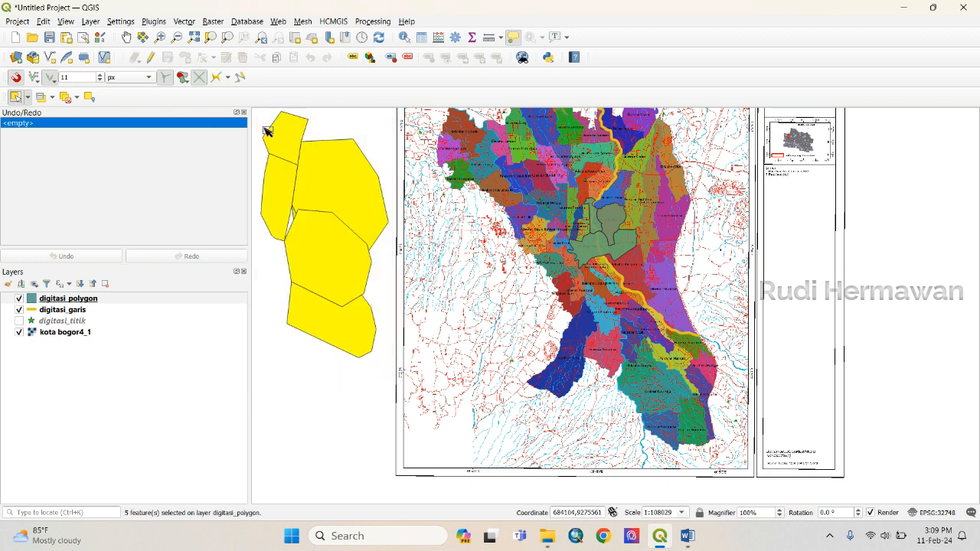
pyautogui.press('Delete')
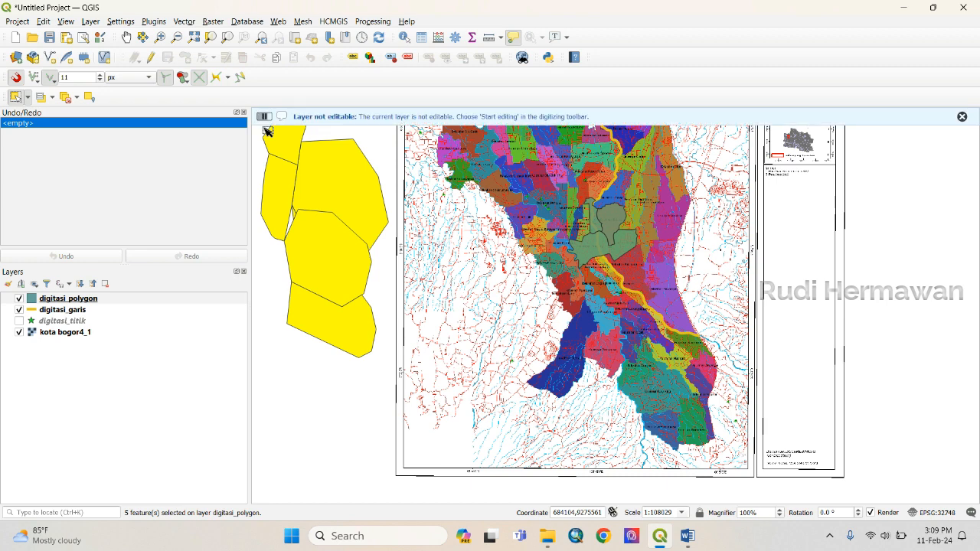
pyautogui.click(962, 117)
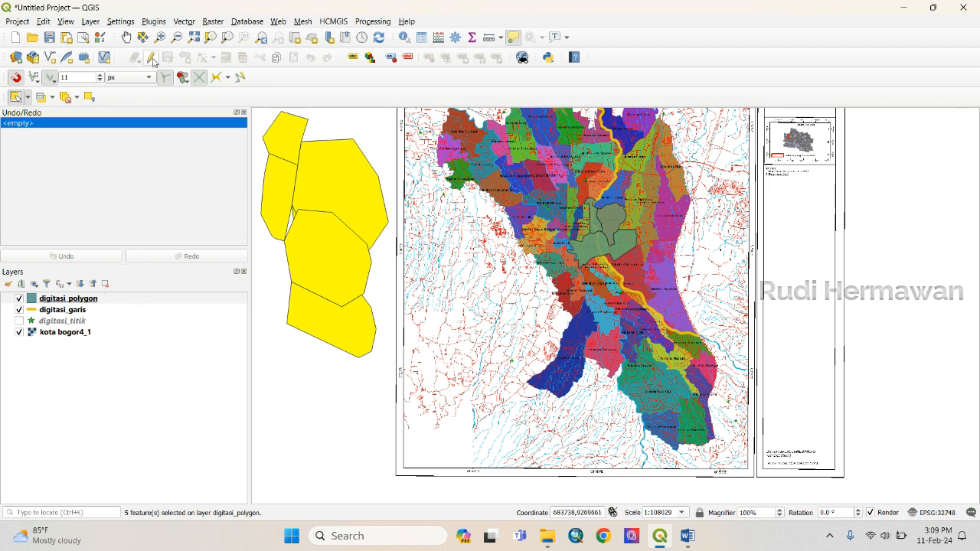
# - Make digitasi_polygon editable, delete the five stray polygons west of the map frame, and end editing with the changes saved
pyautogui.click(75, 298)
pyautogui.click(151, 58)
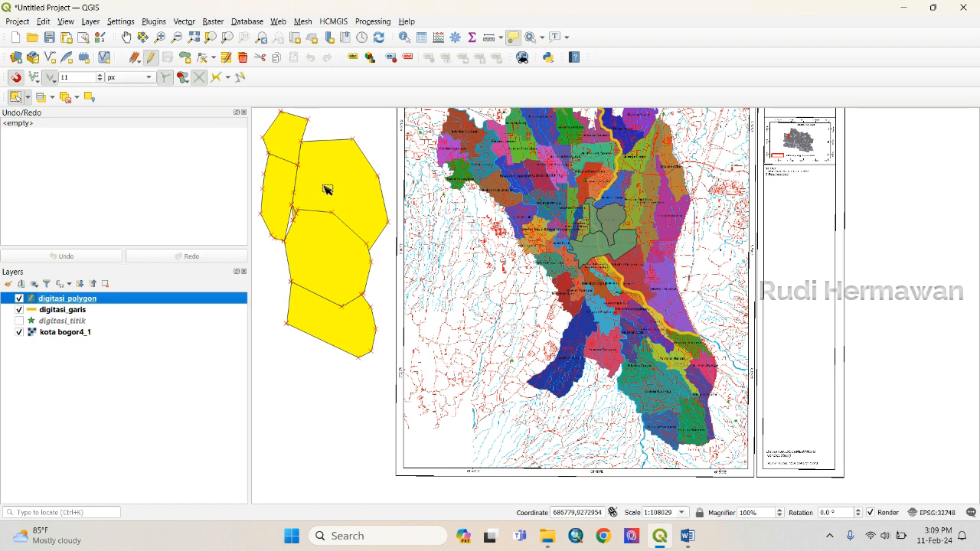
pyautogui.click(331, 394)
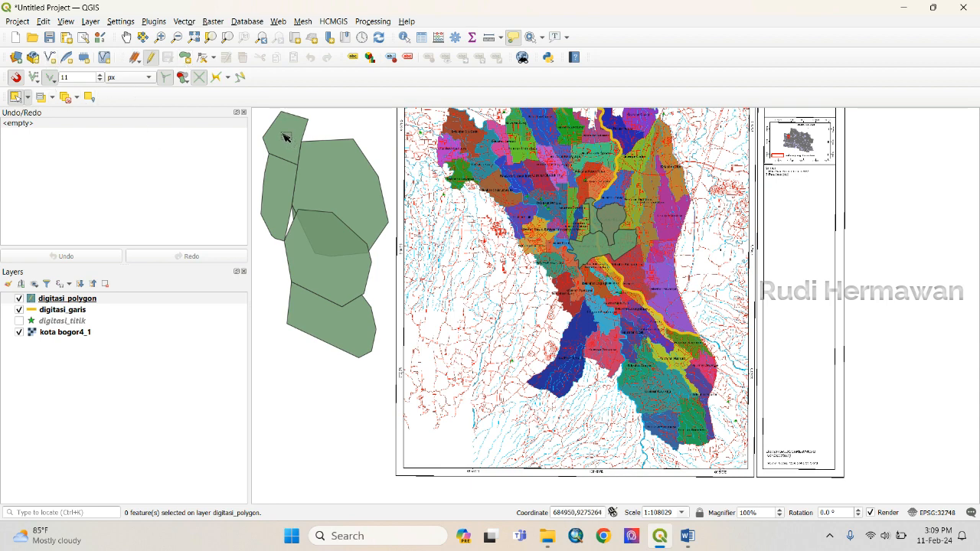
pyautogui.moveTo(260, 114); pyautogui.dragTo(395, 439)
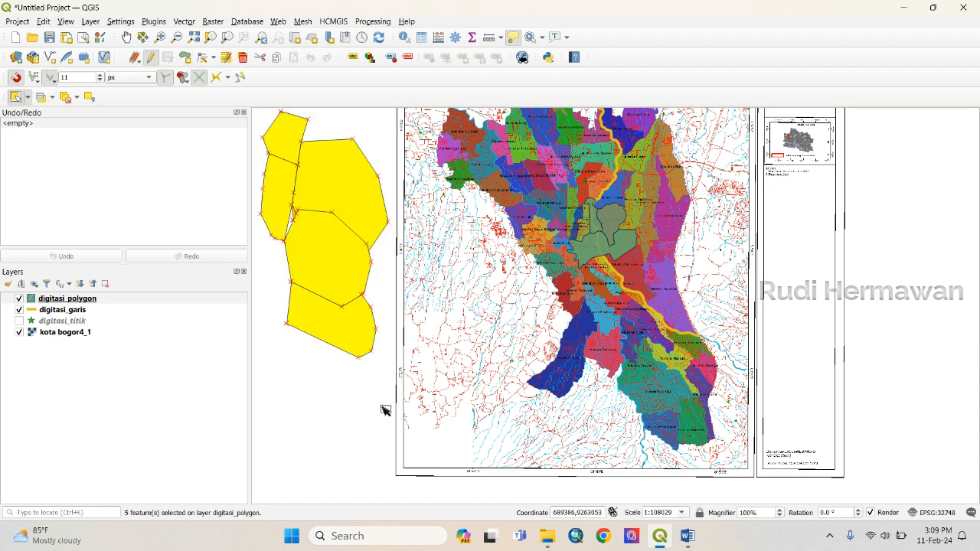
pyautogui.press('Delete')
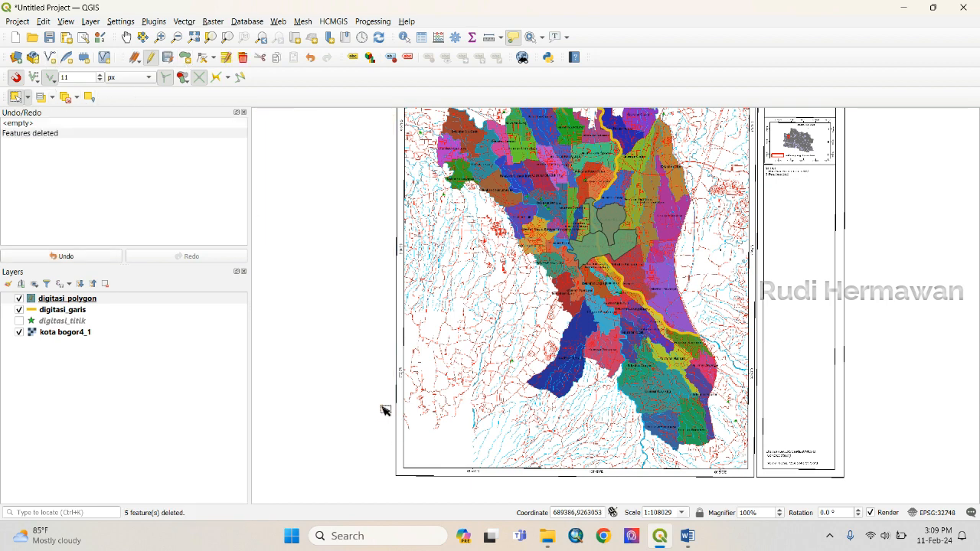
pyautogui.click(153, 57)
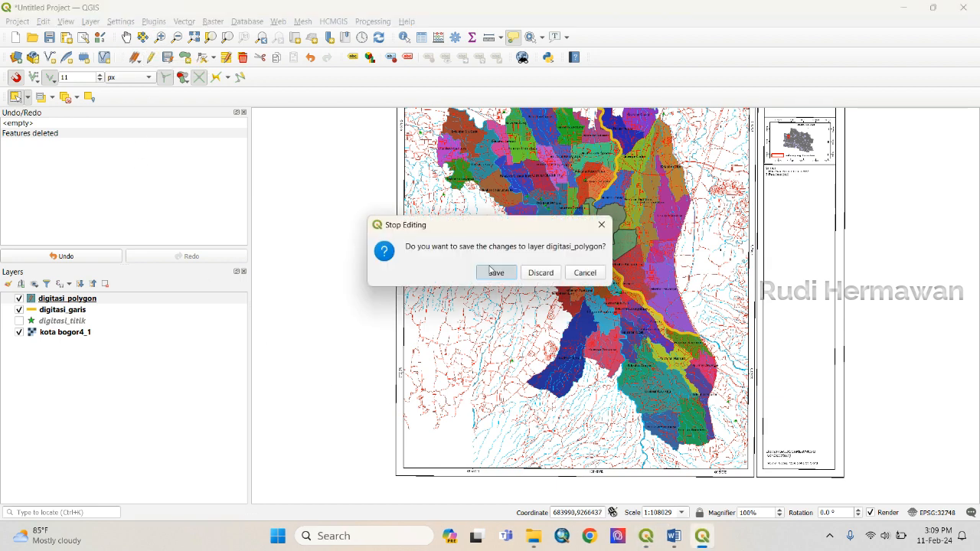
pyautogui.click(496, 272)
# - Open the digitasi_polygon attribute table beside the map and highlight the first two records to identify their polygons
pyautogui.press('F6')
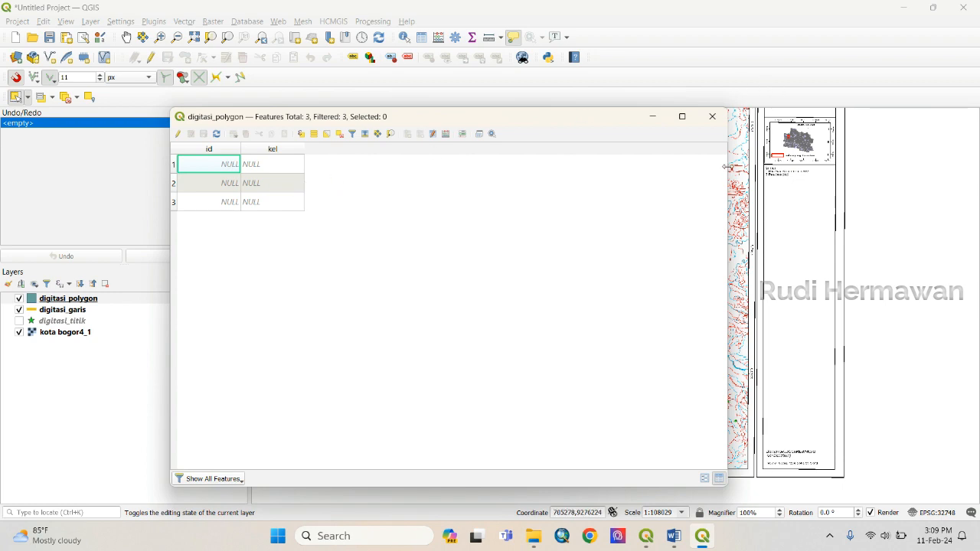
pyautogui.moveTo(726, 166); pyautogui.dragTo(482, 196)
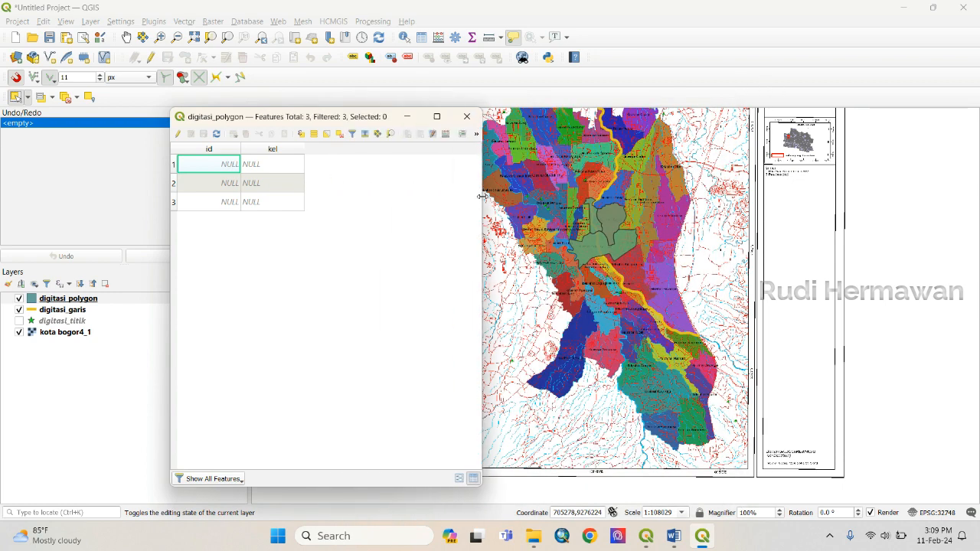
pyautogui.click(174, 166)
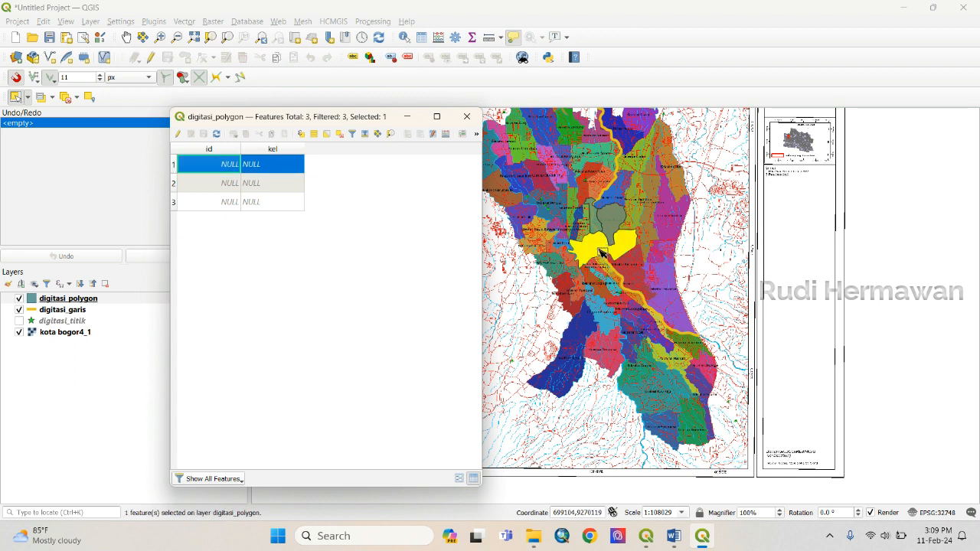
pyautogui.click(181, 185)
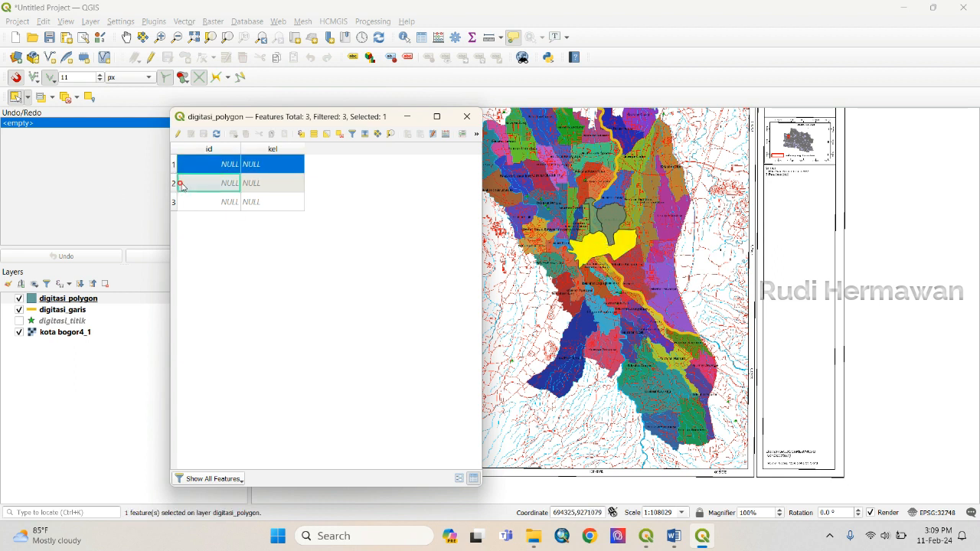
pyautogui.click(175, 184)
pyautogui.scroll(2, 605, 245)
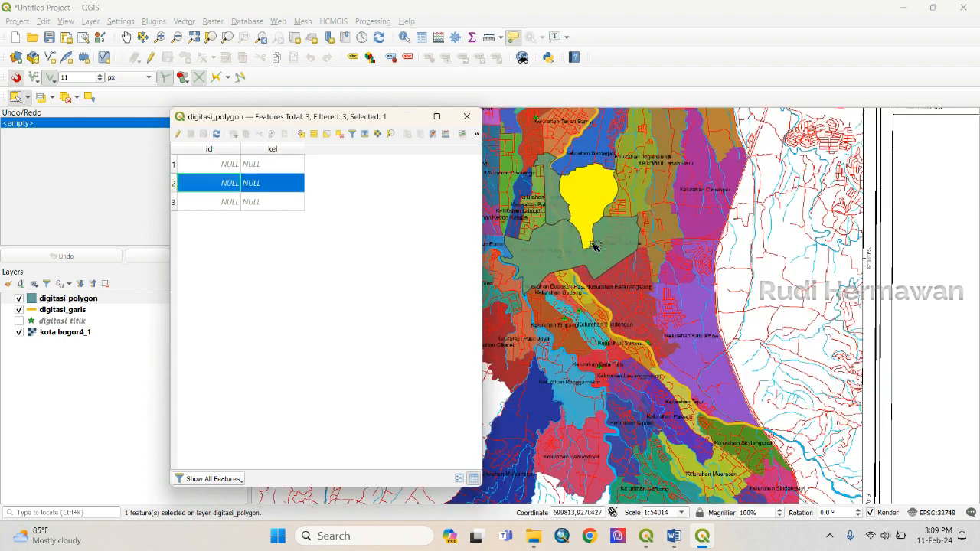
# - Start editing in the attribute table and set the first record's kel value to "kel paledang"
pyautogui.click(180, 166)
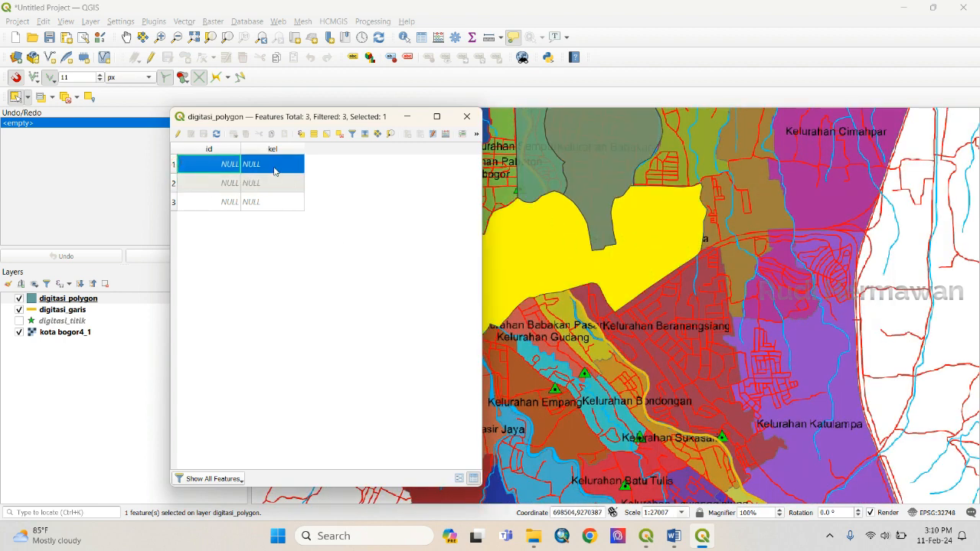
pyautogui.click(179, 134)
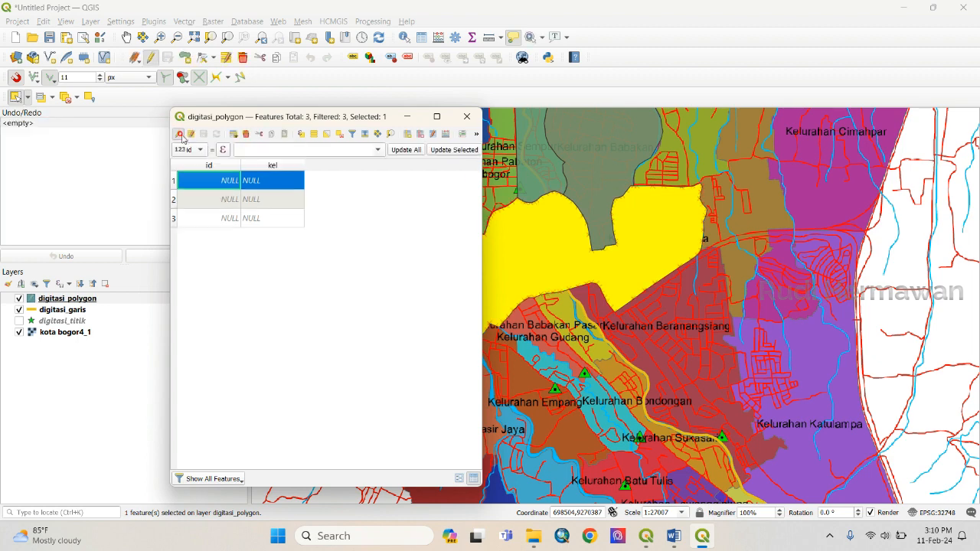
pyautogui.doubleClick(273, 182)
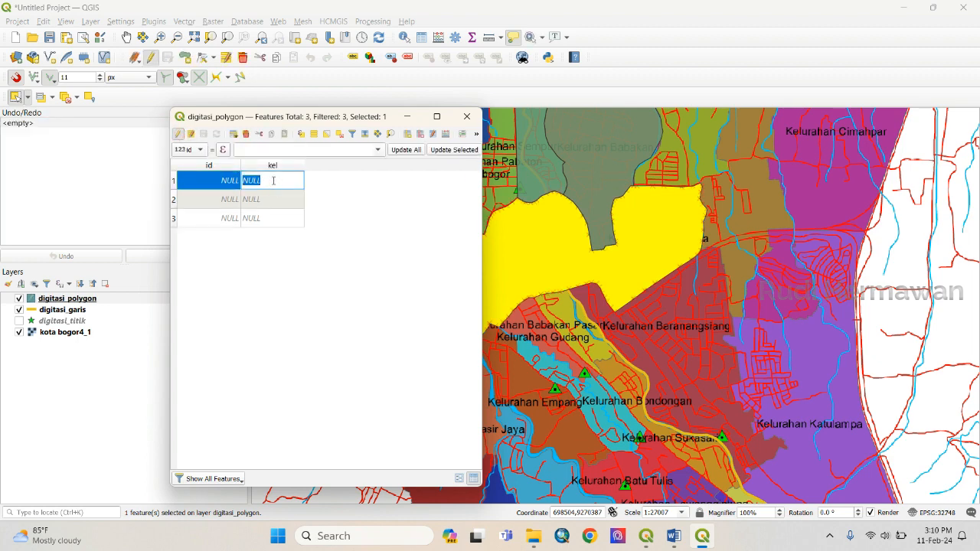
pyautogui.write('kel paledang')
# - Check which polygons the first two records belong to and set the second record's kel value to "Kel Babakan"
pyautogui.click(214, 199)
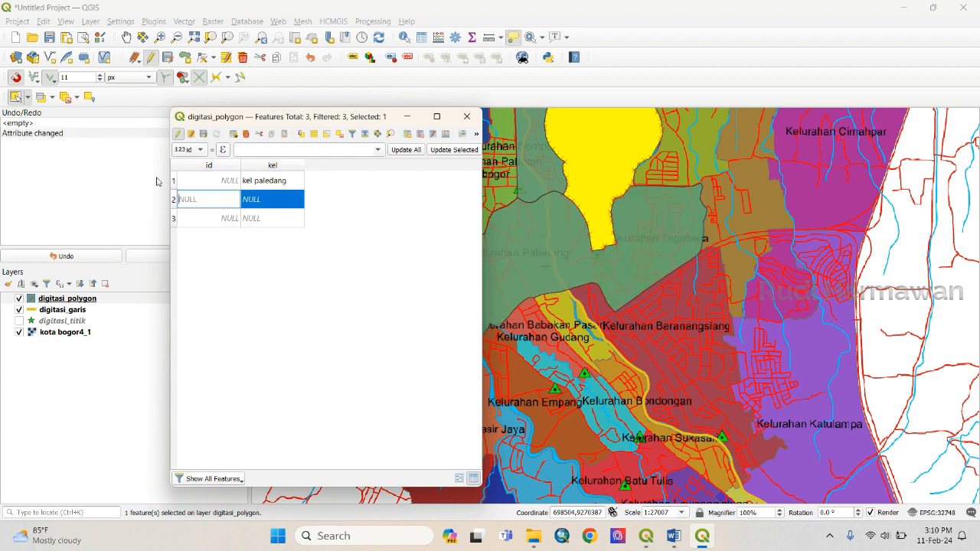
pyautogui.click(177, 181)
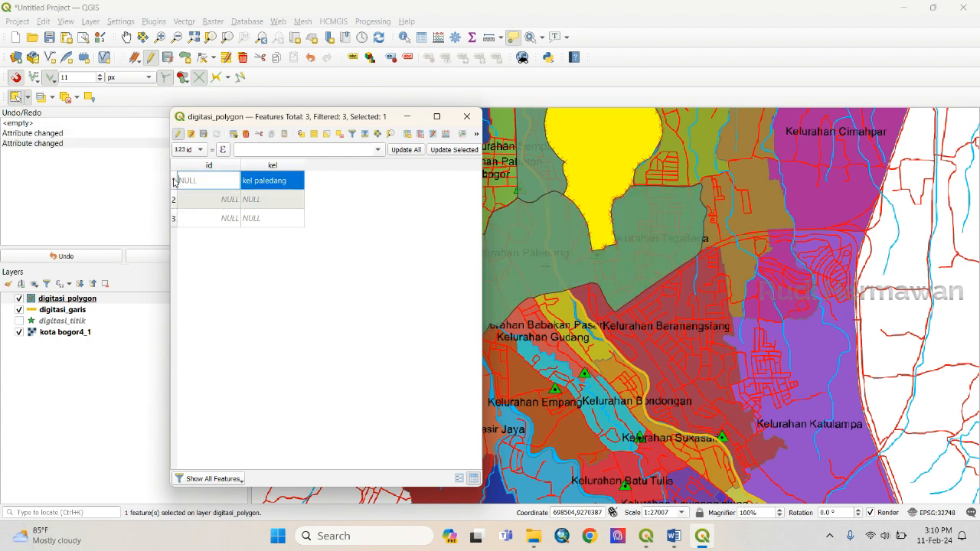
pyautogui.scroll(1, 609, 132)
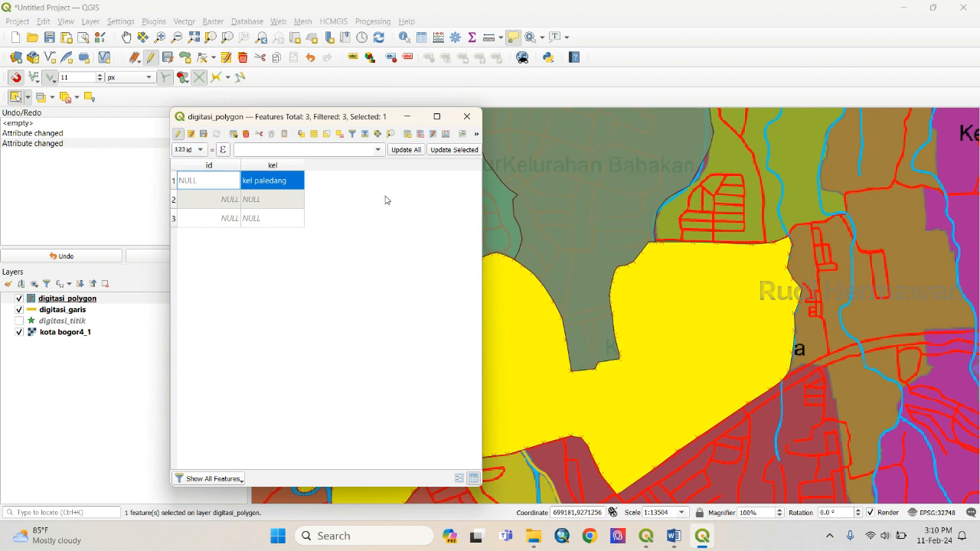
pyautogui.click(173, 199)
pyautogui.click(276, 201)
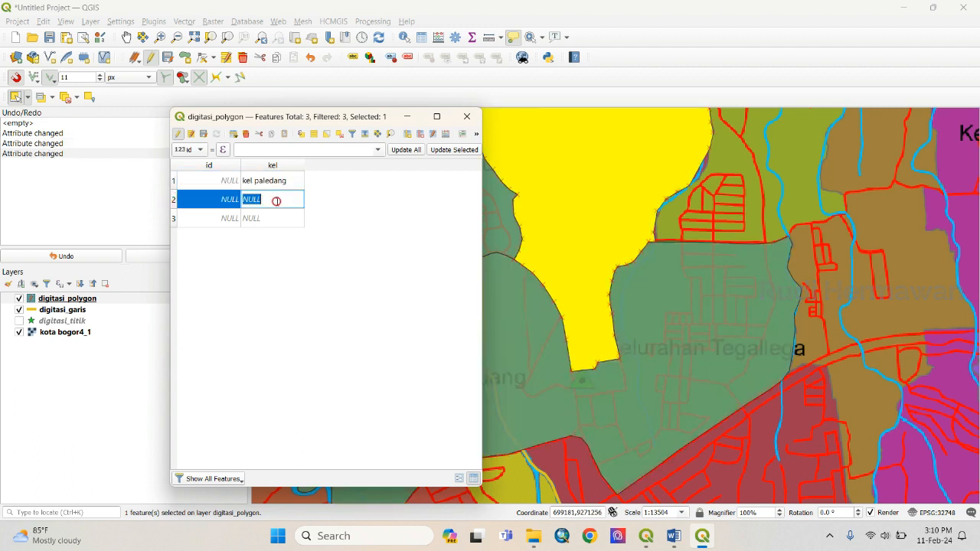
pyautogui.write('kan')
# - Correct the capitalization of the first record's kel value to "Kel Paledang"
pyautogui.click(262, 182)
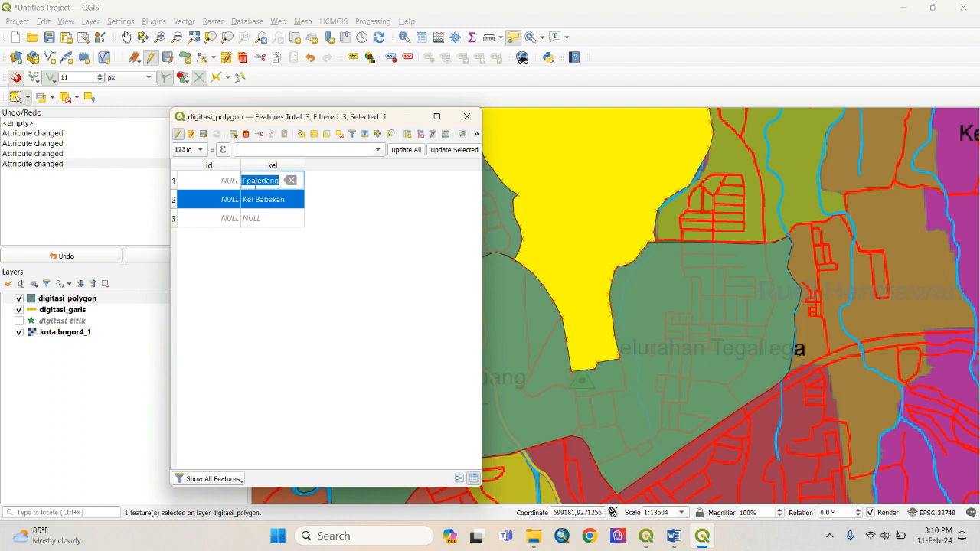
pyautogui.click(252, 181)
pyautogui.press('BackSpace')
pyautogui.write('P')
pyautogui.press('Home')
pyautogui.write('K')
pyautogui.press('Delete')
# - Set the third record's kel value to "Kel Sempur" and save the layer's edits
pyautogui.scroll(-1, 611, 310)
pyautogui.scroll(1, 515, 261)
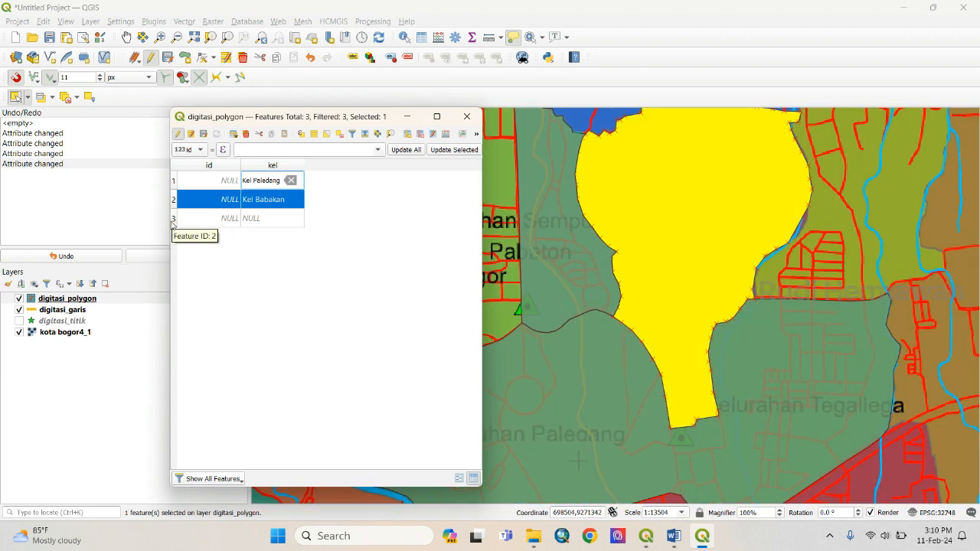
pyautogui.doubleClick(229, 218)
pyautogui.doubleClick(272, 218)
pyautogui.write('Kel Sempur')
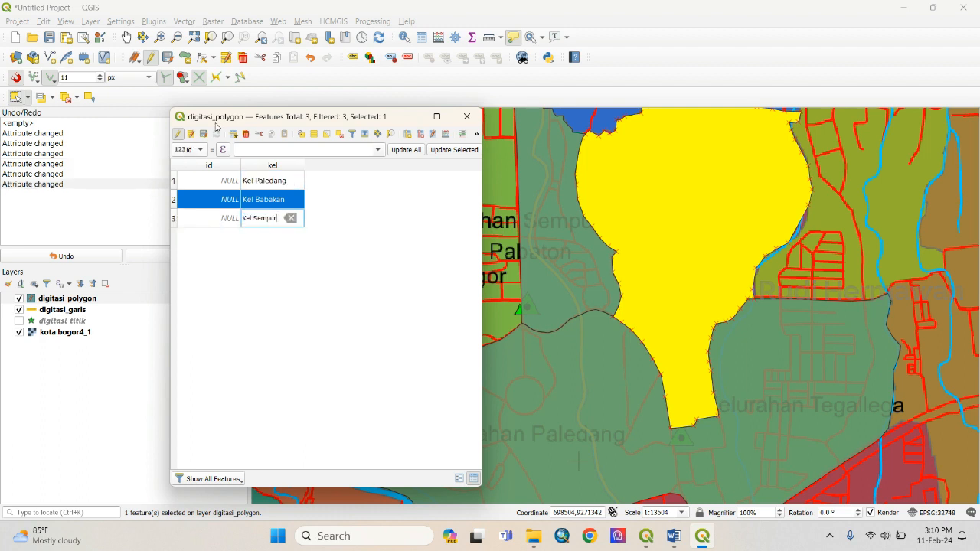
pyautogui.click(205, 135)
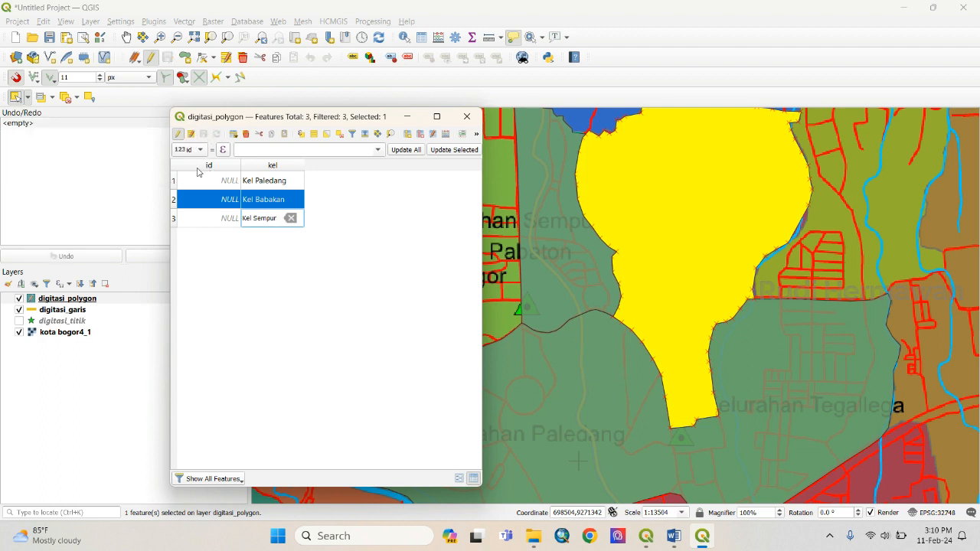
pyautogui.press('Return')
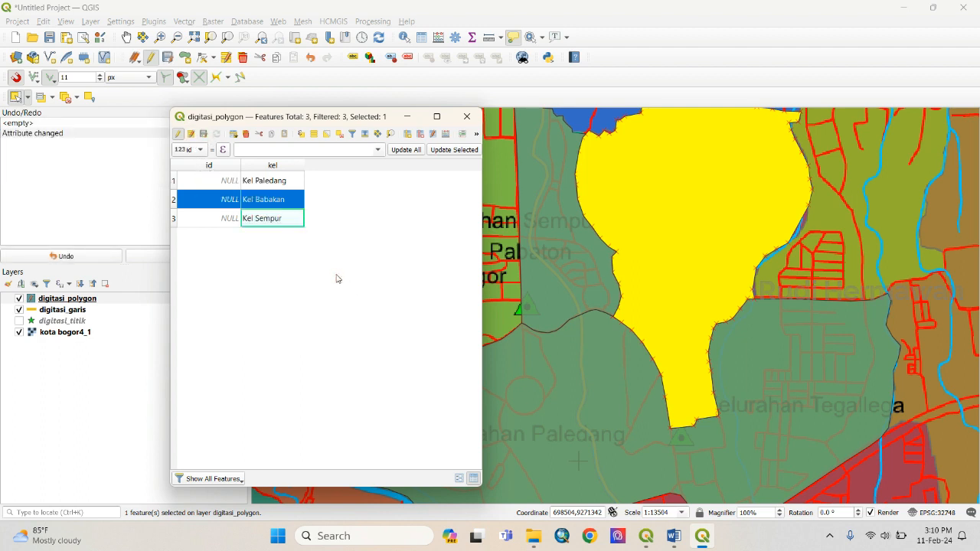
# - End editing of digitasi_polygon with the changes saved and clear the feature selection
pyautogui.click(181, 136)
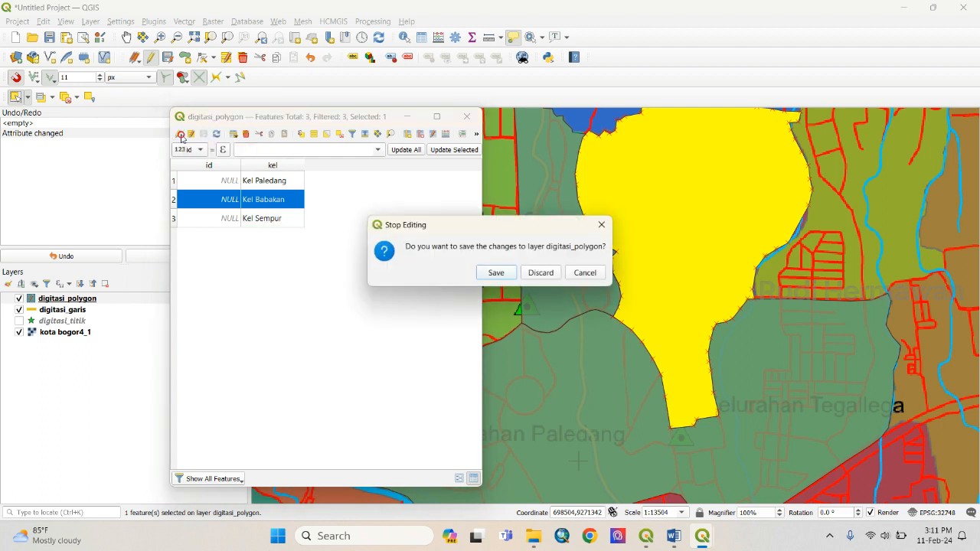
pyautogui.click(496, 273)
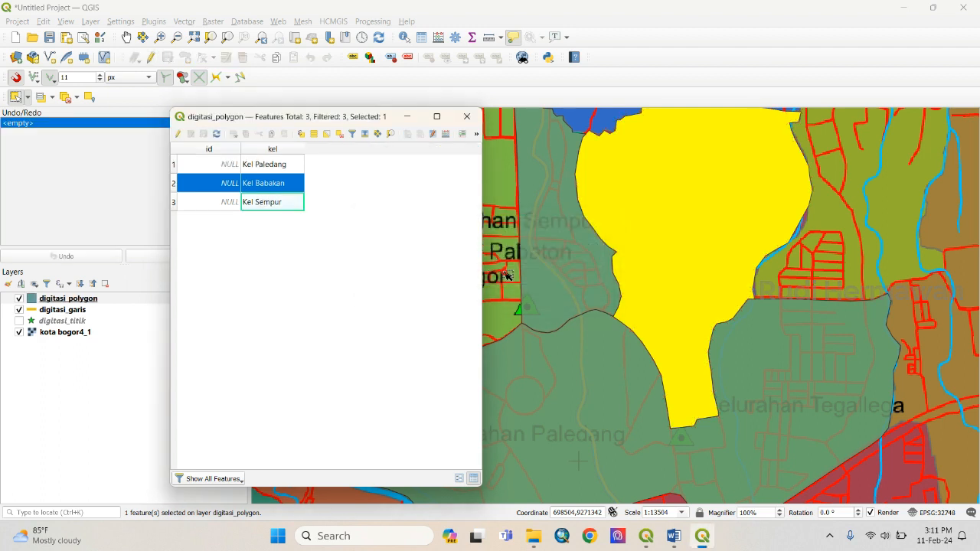
pyautogui.click(341, 135)
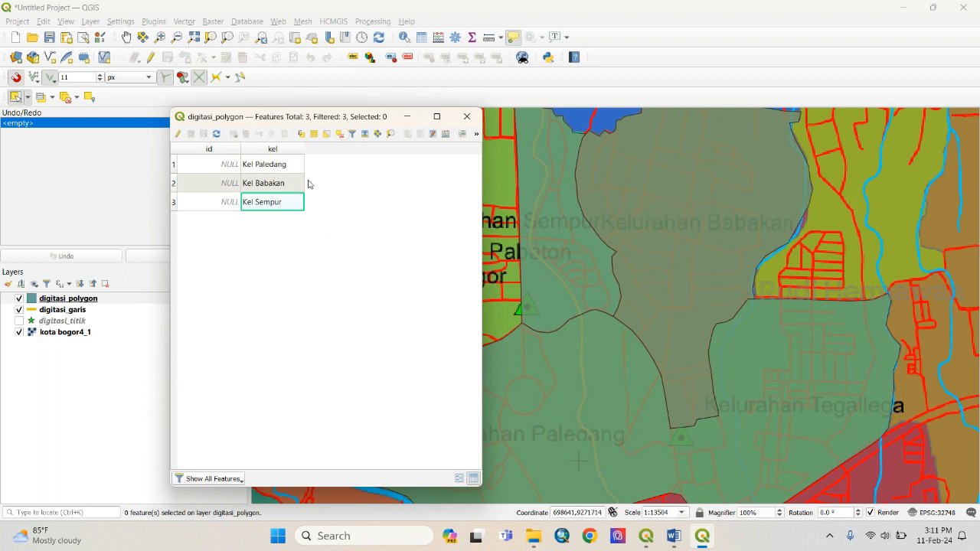
# - Highlight the Kel Babakan record's polygon on the map, then clear the selection and view the wider surroundings
pyautogui.click(176, 184)
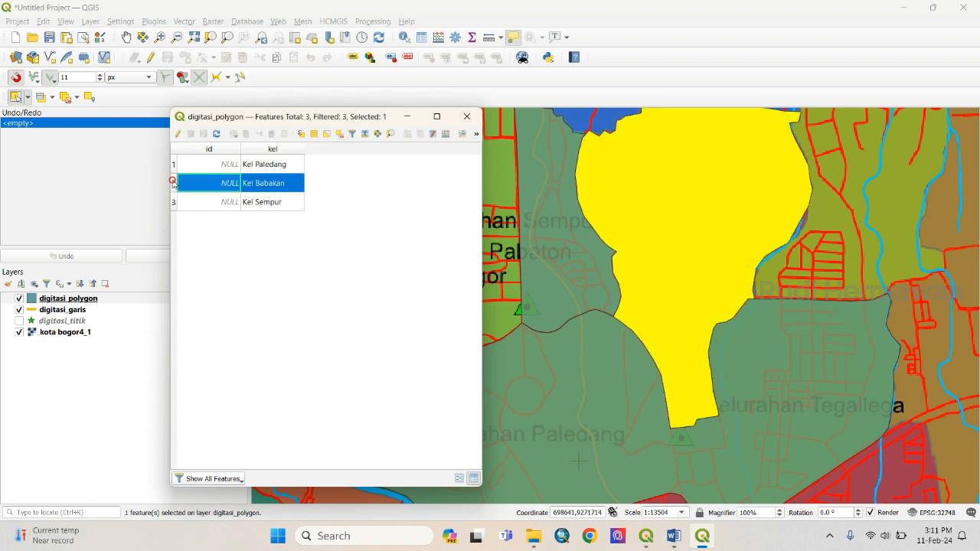
pyautogui.click(340, 135)
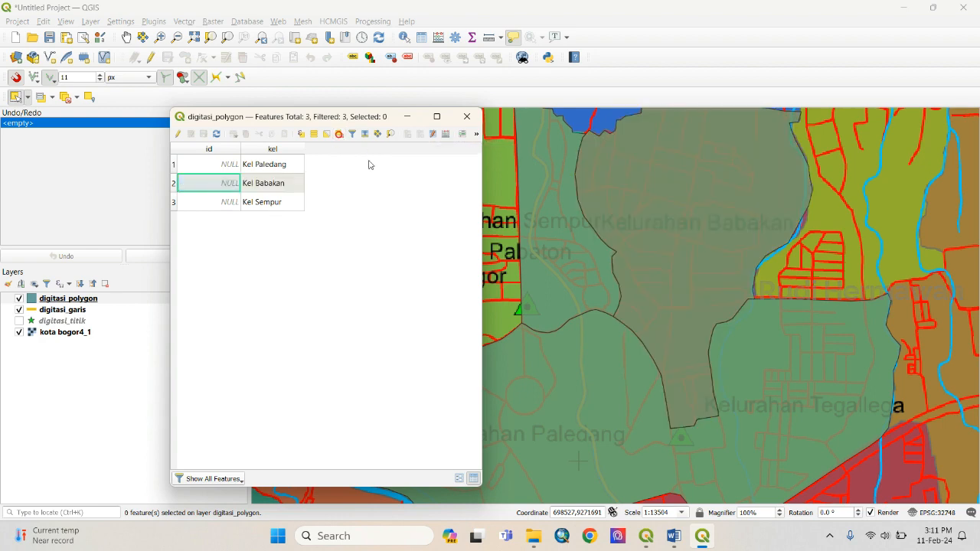
pyautogui.scroll(-1, 737, 200)
pyautogui.scroll(-1, 737, 201)
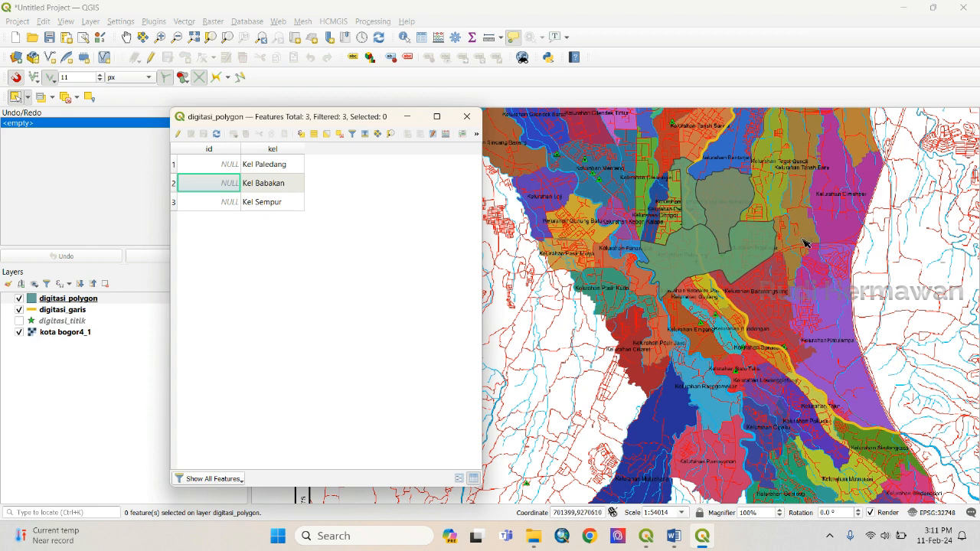
# - Hide the kota bogor4_1 base map so that only the digitized polygon and line layers are displayed
pyautogui.click(19, 333)
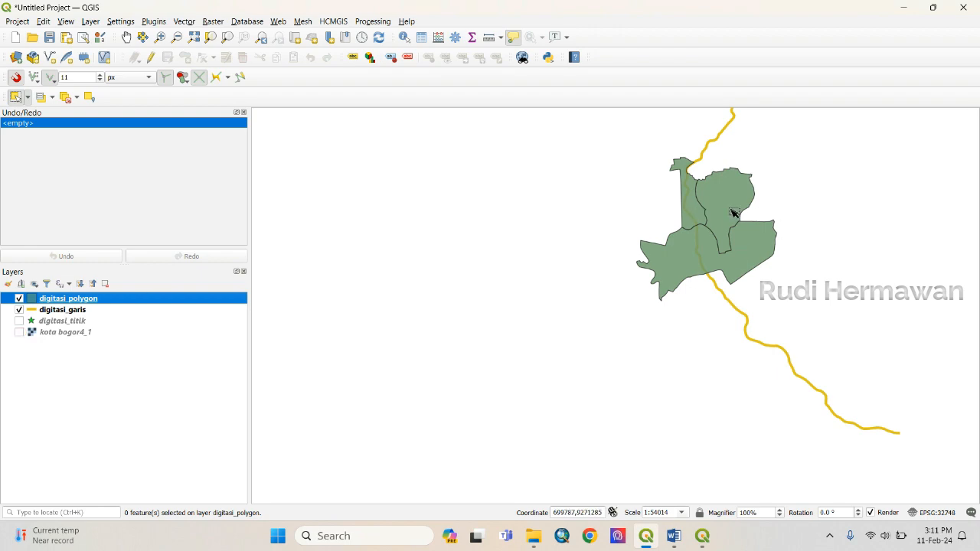
pyautogui.scroll(3, 732, 213)
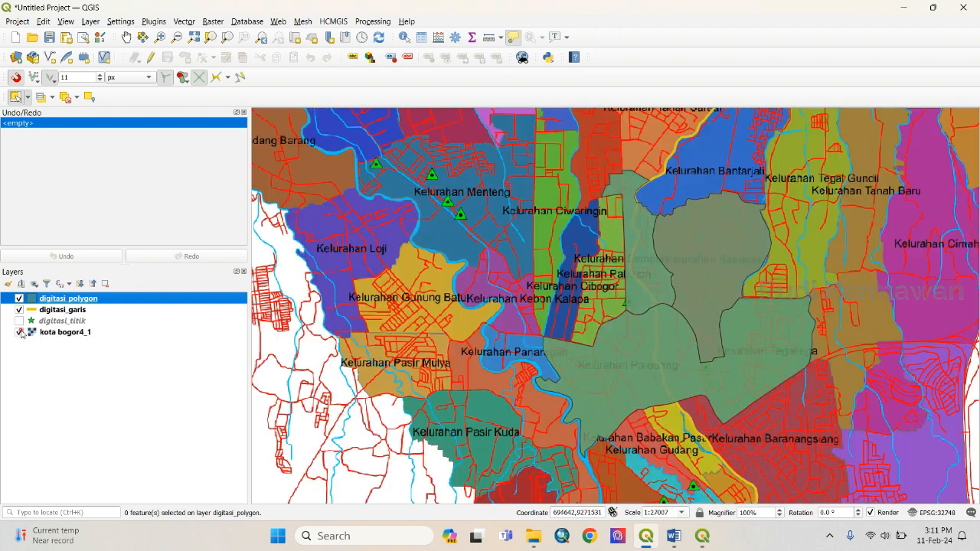
pyautogui.click(19, 332)
pyautogui.click(19, 332)
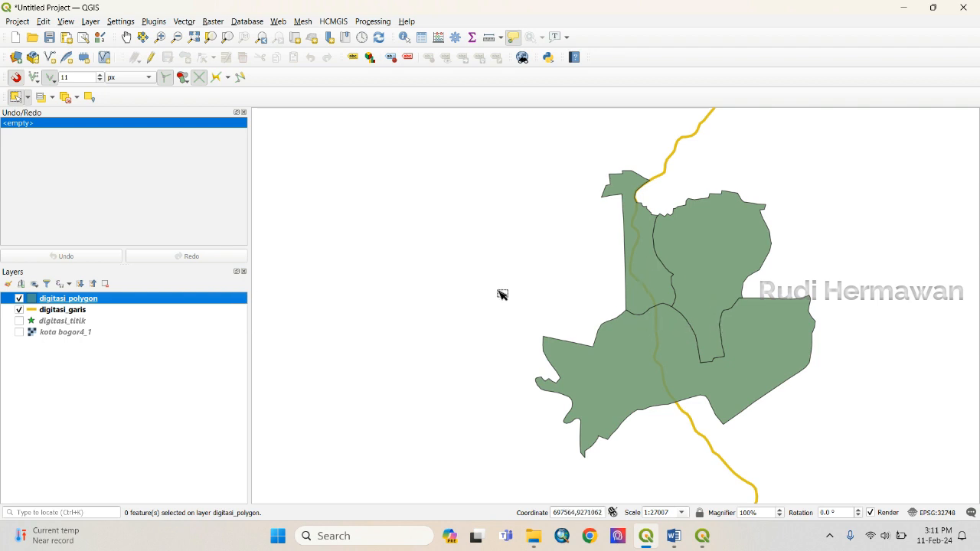
# - Enable editing in the digitasi_polygon attribute table and add a decimal field named luas with length 10 and precision 2
pyautogui.rightClick(140, 303)
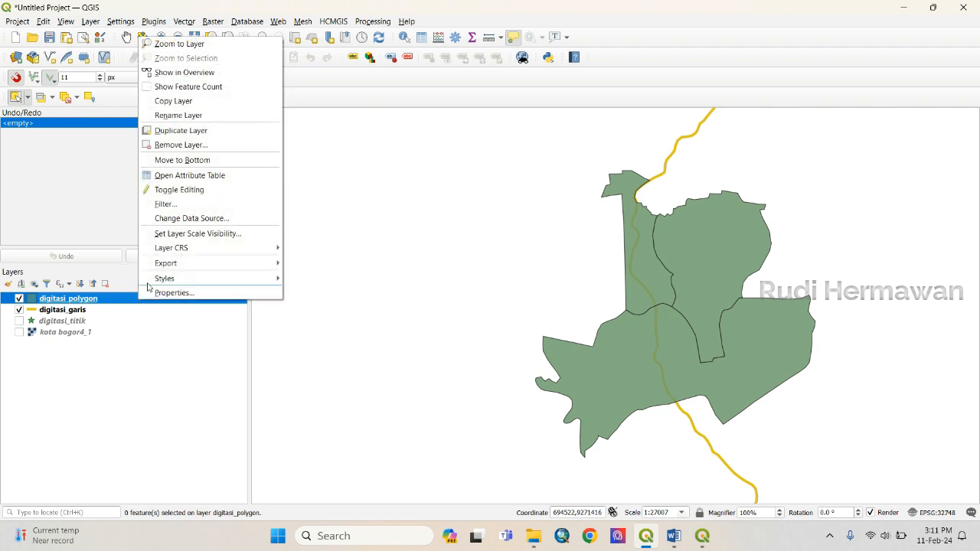
pyautogui.click(170, 180)
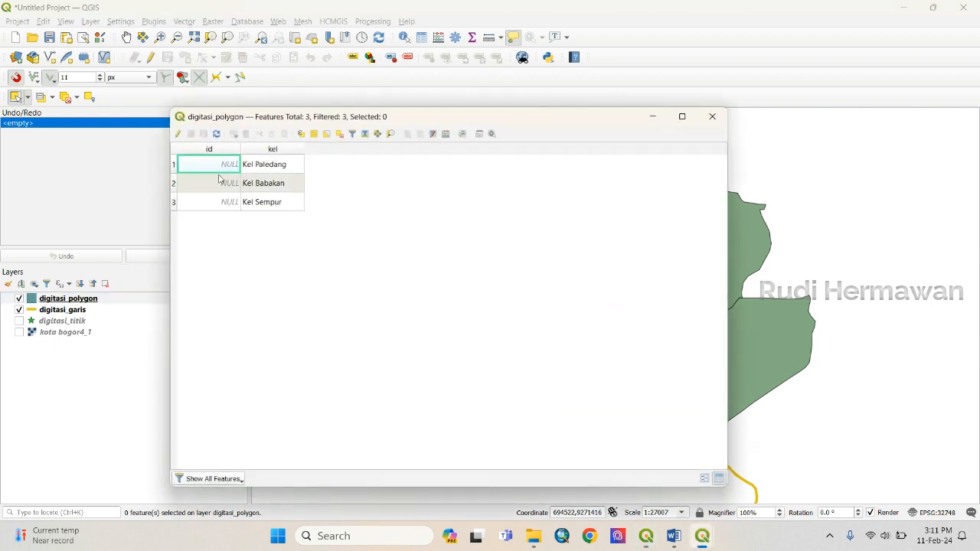
pyautogui.click(179, 134)
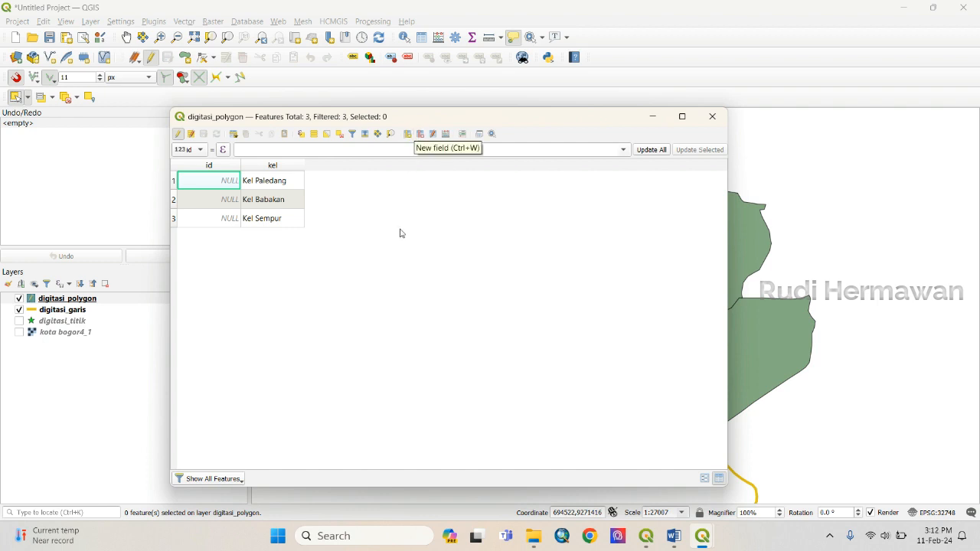
pyautogui.click(406, 135)
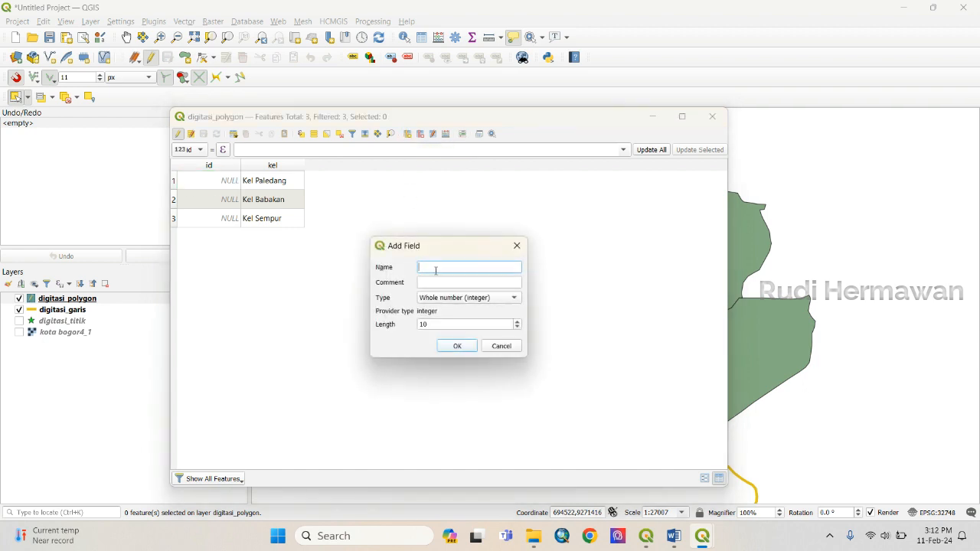
pyautogui.write('luas')
pyautogui.click(505, 301)
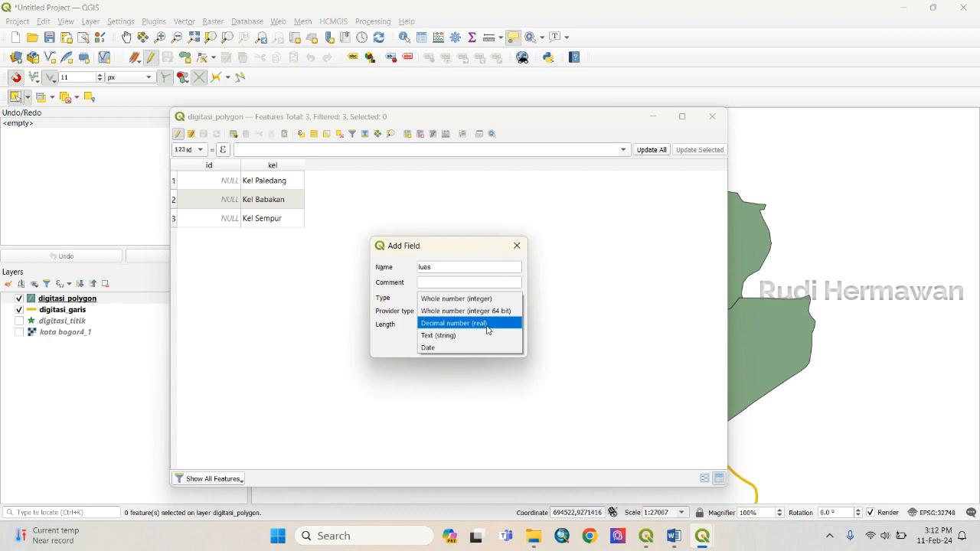
pyautogui.click(487, 329)
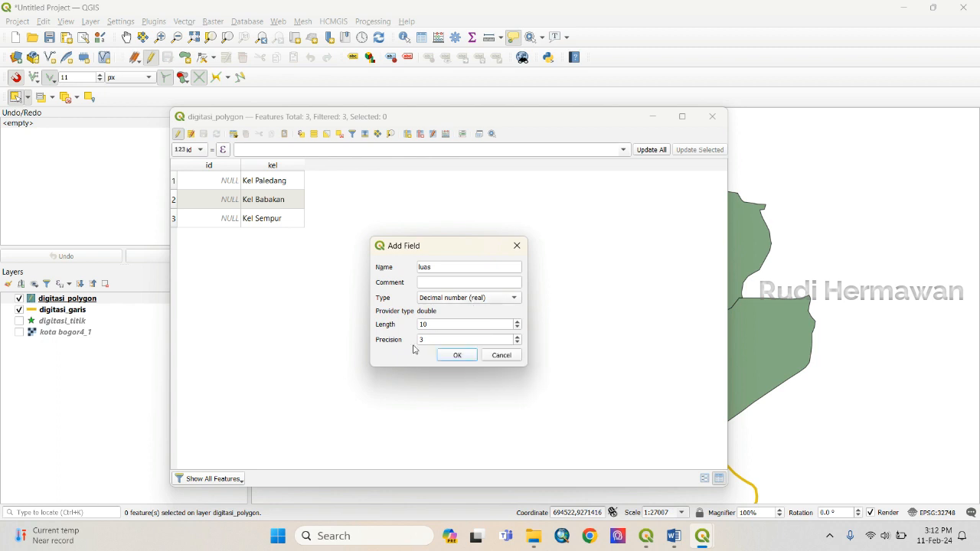
pyautogui.click(431, 338)
pyautogui.press('BackSpace')
pyautogui.write('2')
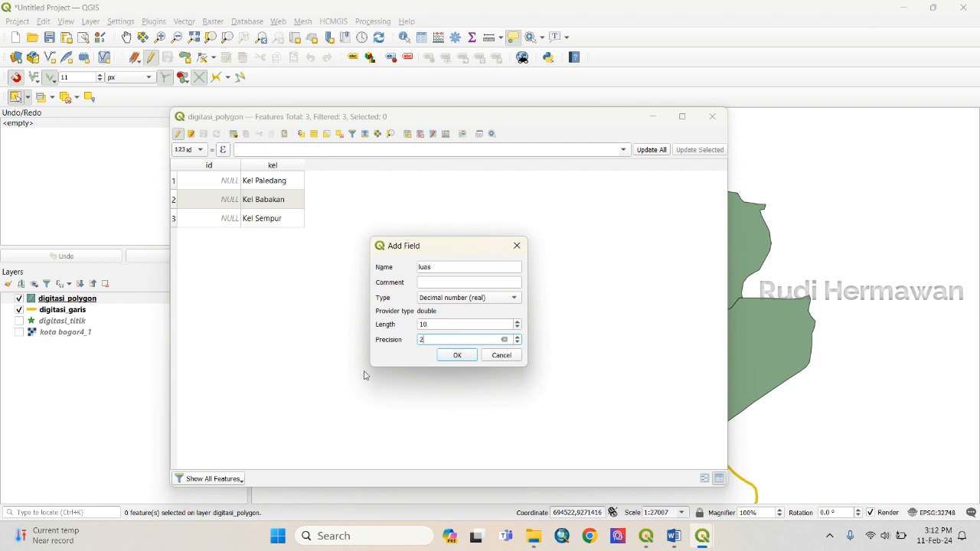
pyautogui.click(459, 355)
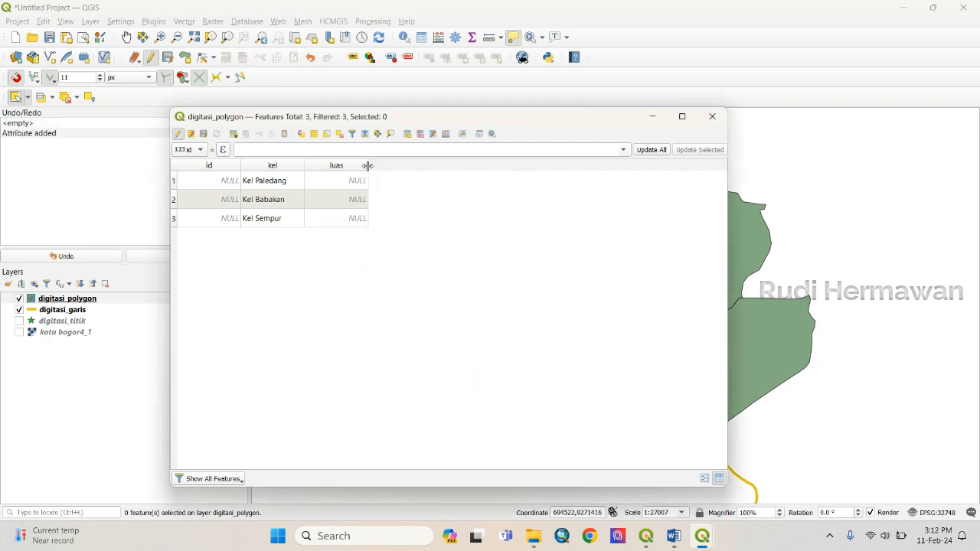
# - Set the Field Calculator to update the existing luas field instead of creating a new field
pyautogui.click(446, 134)
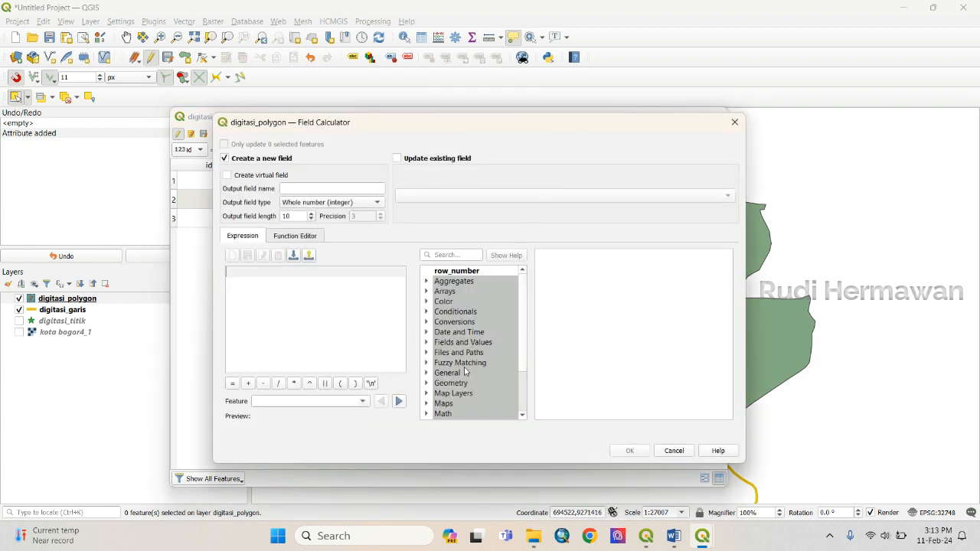
pyautogui.click(396, 159)
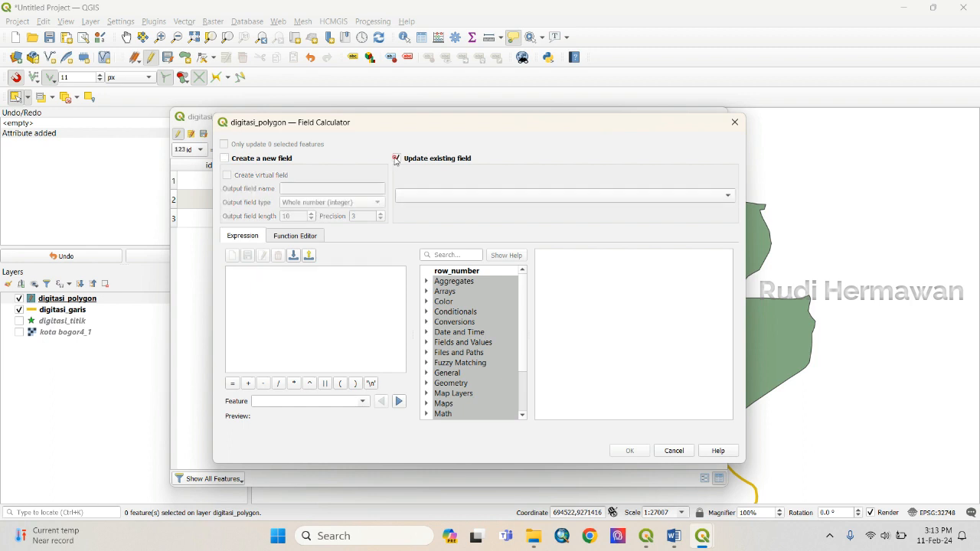
pyautogui.click(425, 194)
pyautogui.click(433, 218)
# - Fill the luas field with polygon areas using the expression $area /10000 and close the attribute table
pyautogui.click(426, 384)
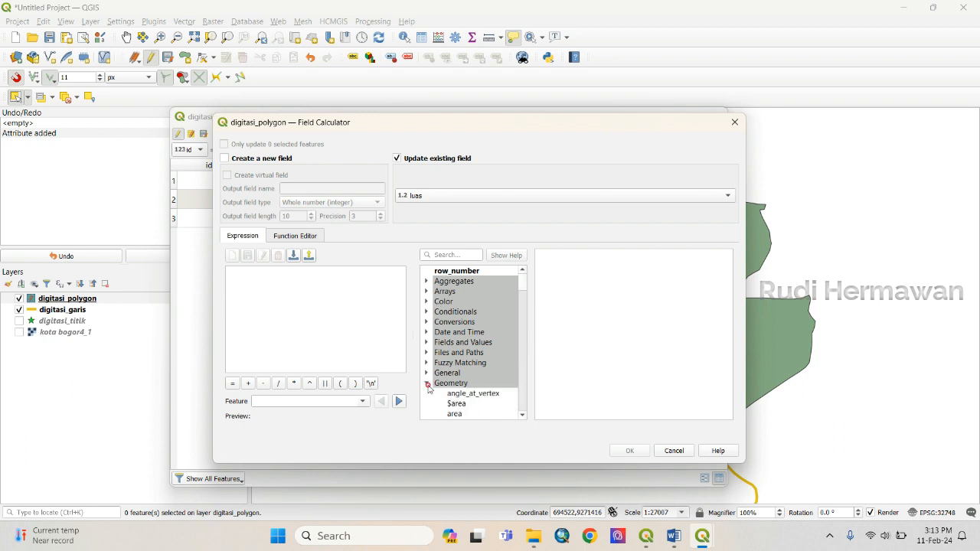
pyautogui.scroll(-2, 460, 392)
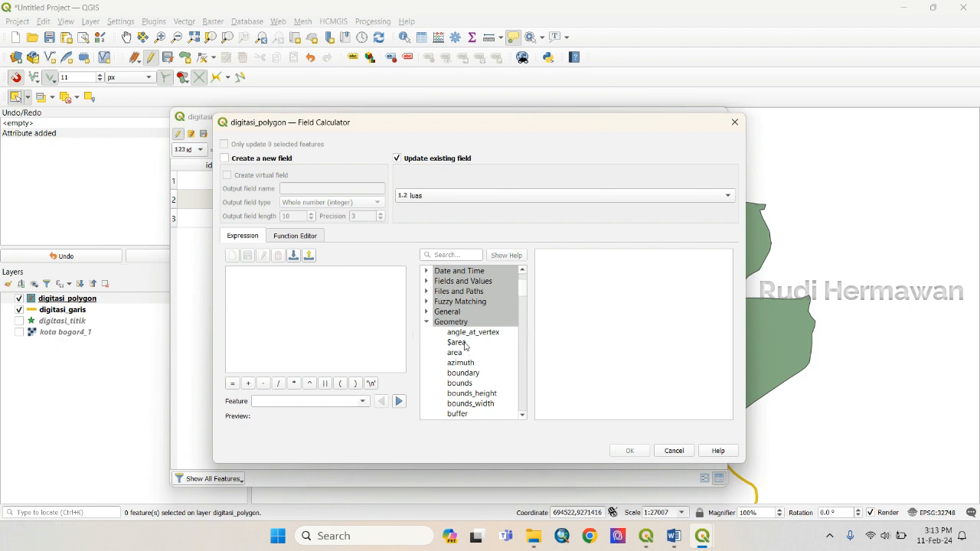
pyautogui.doubleClick(463, 344)
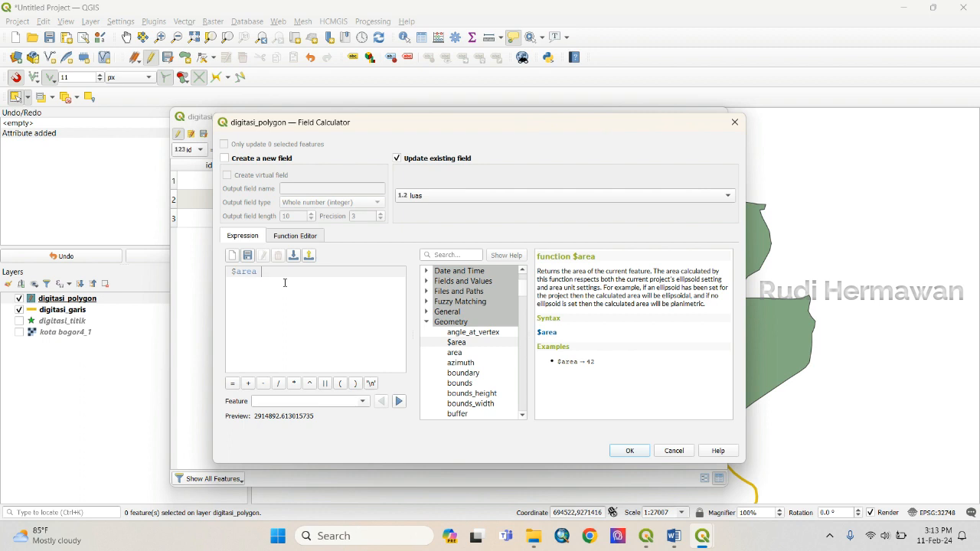
pyautogui.write('/')
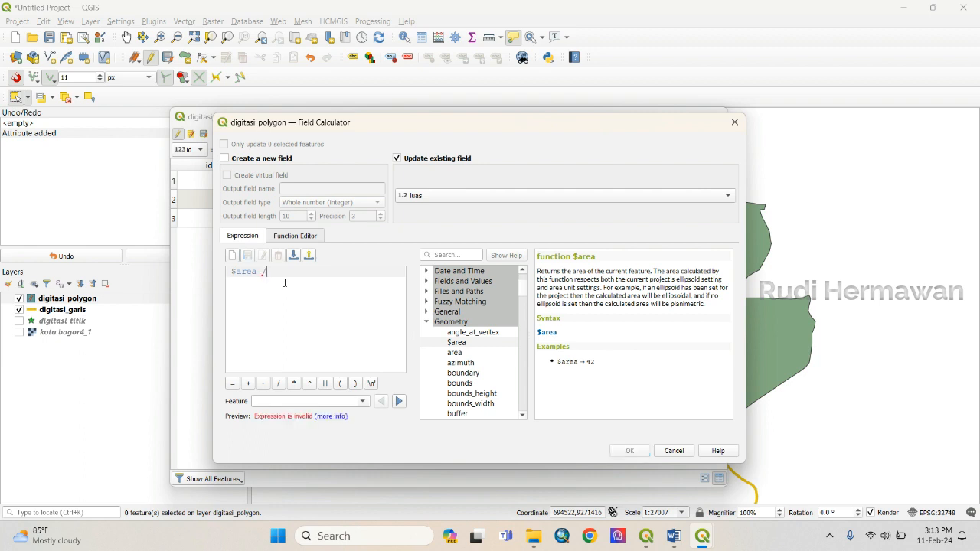
pyautogui.write('1og')
pyautogui.press('BackSpace')
pyautogui.write('00')
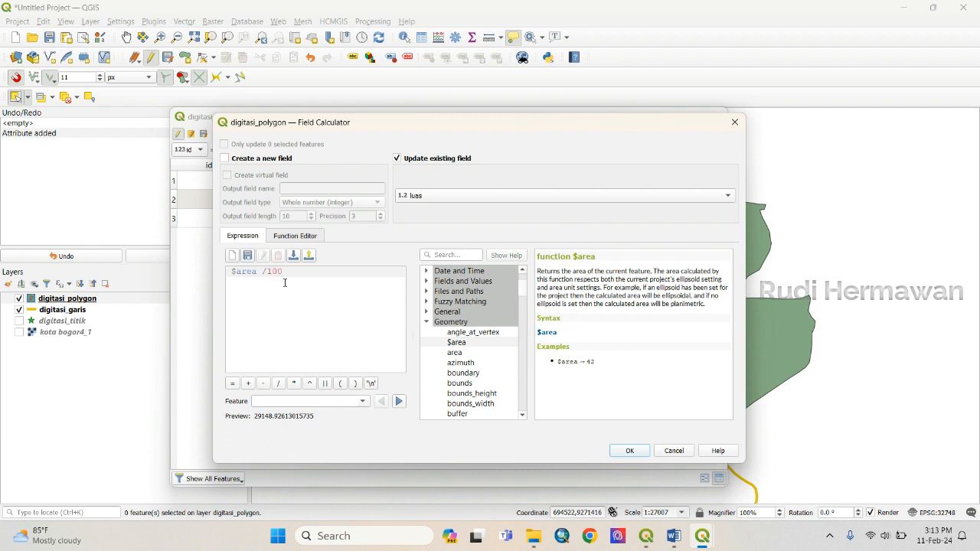
pyautogui.write('00')
pyautogui.click(627, 451)
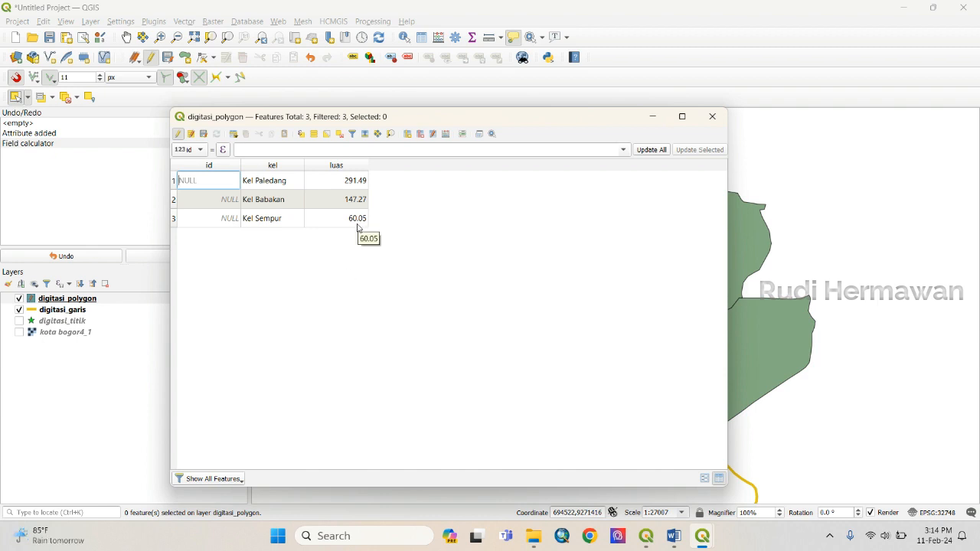
pyautogui.click(712, 116)
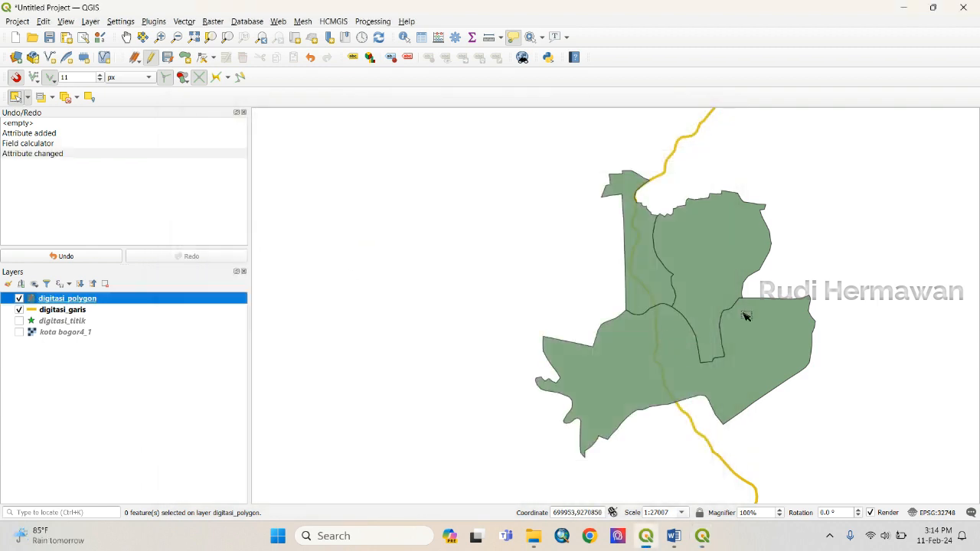
pyautogui.scroll(-1, 765, 310)
pyautogui.scroll(2, 754, 307)
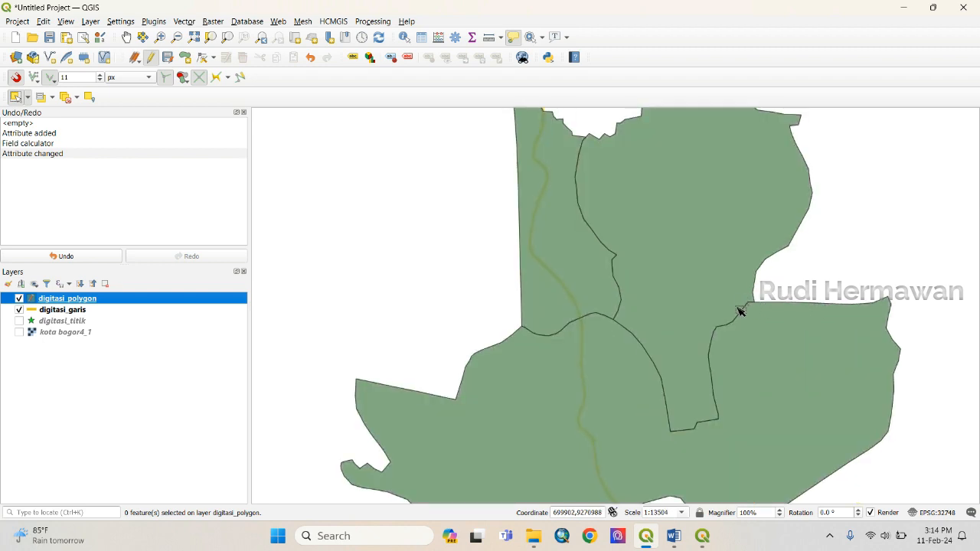
pyautogui.scroll(-2, 740, 310)
pyautogui.scroll(1, 752, 320)
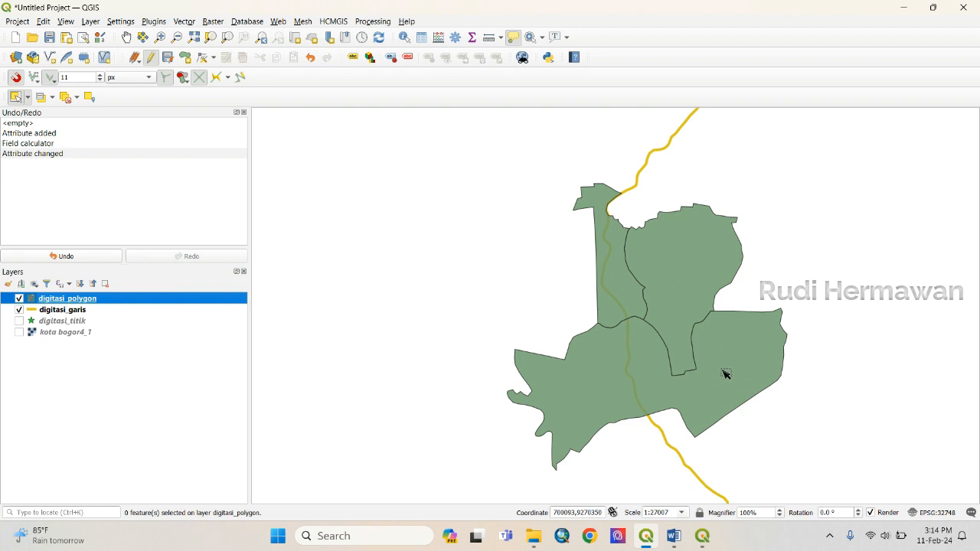
# - Set the digitasi_polygon layer to Single Labels with the kel field as the label value
pyautogui.rightClick(108, 303)
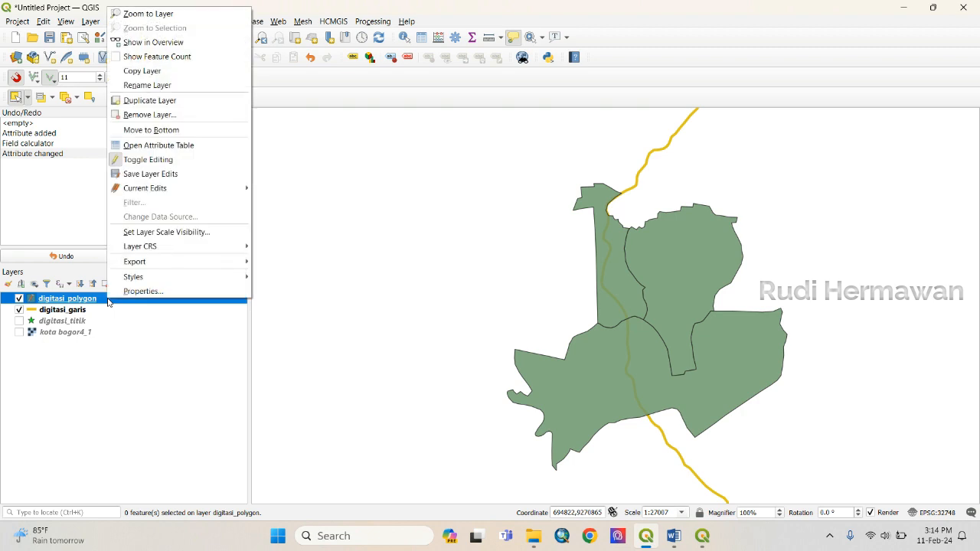
pyautogui.click(153, 291)
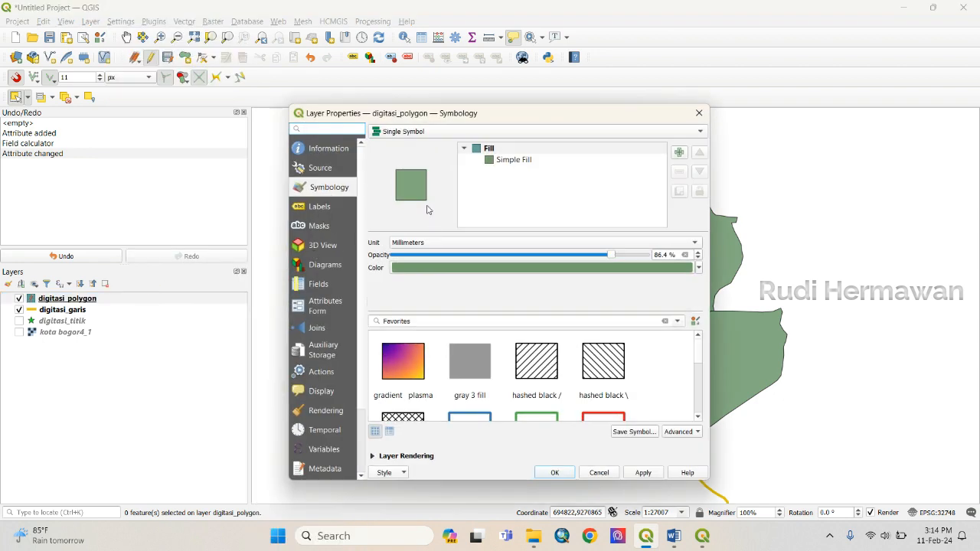
pyautogui.click(316, 209)
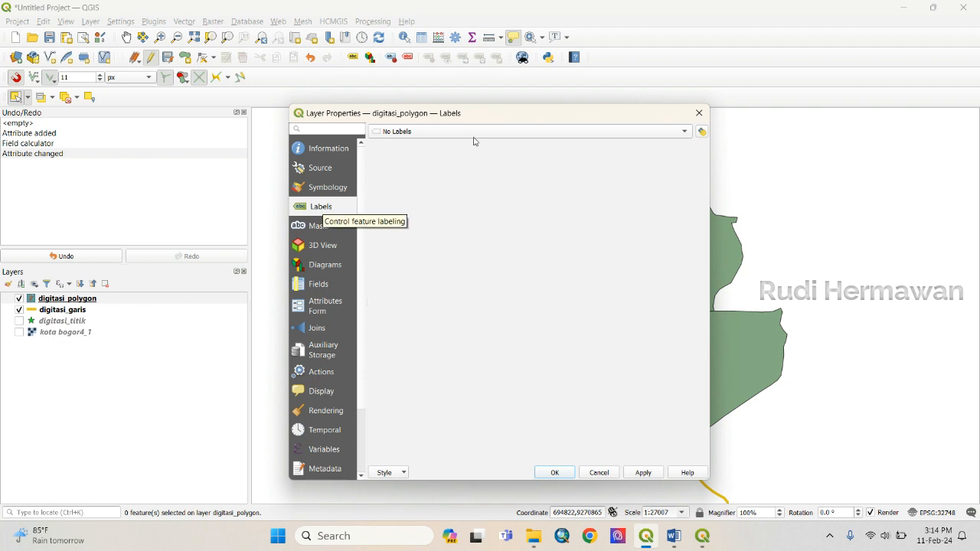
pyautogui.click(502, 133)
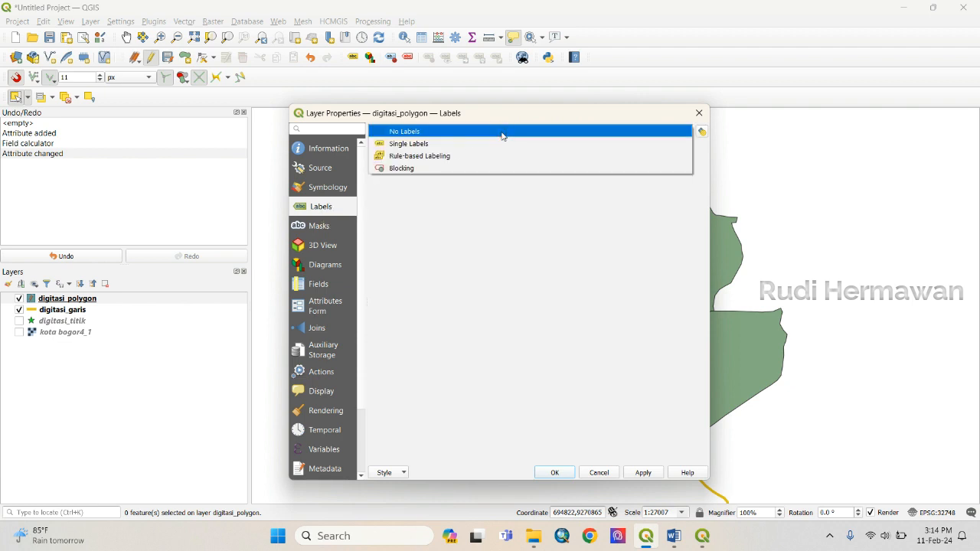
pyautogui.click(472, 144)
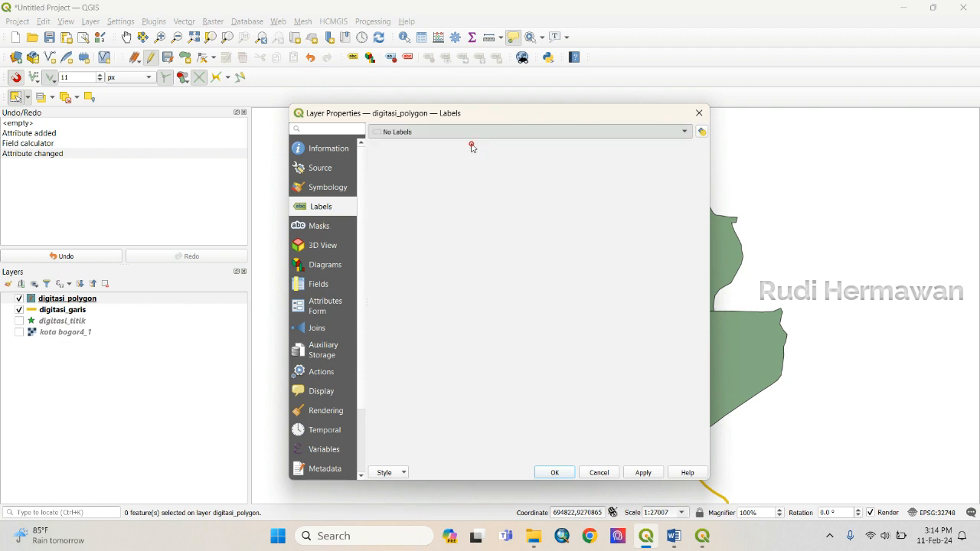
pyautogui.click(683, 150)
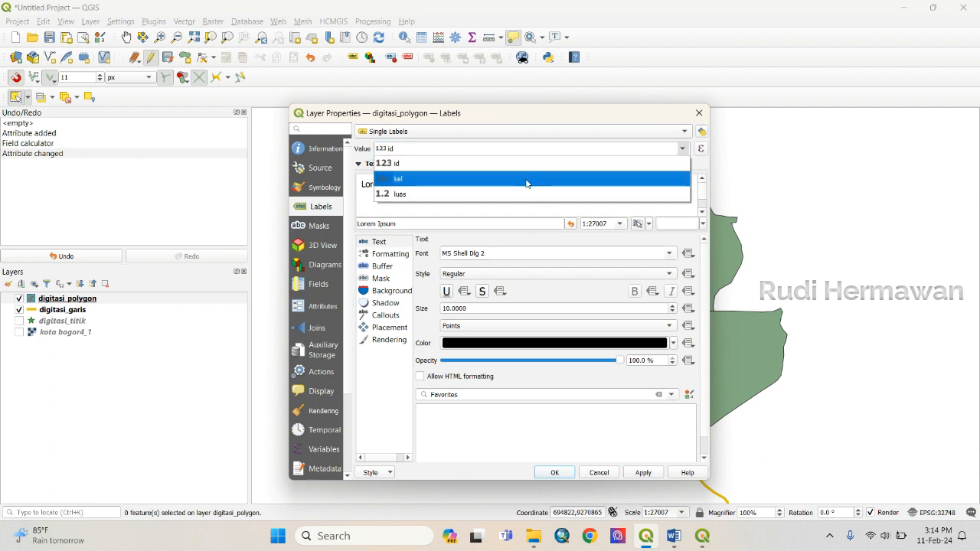
pyautogui.click(432, 180)
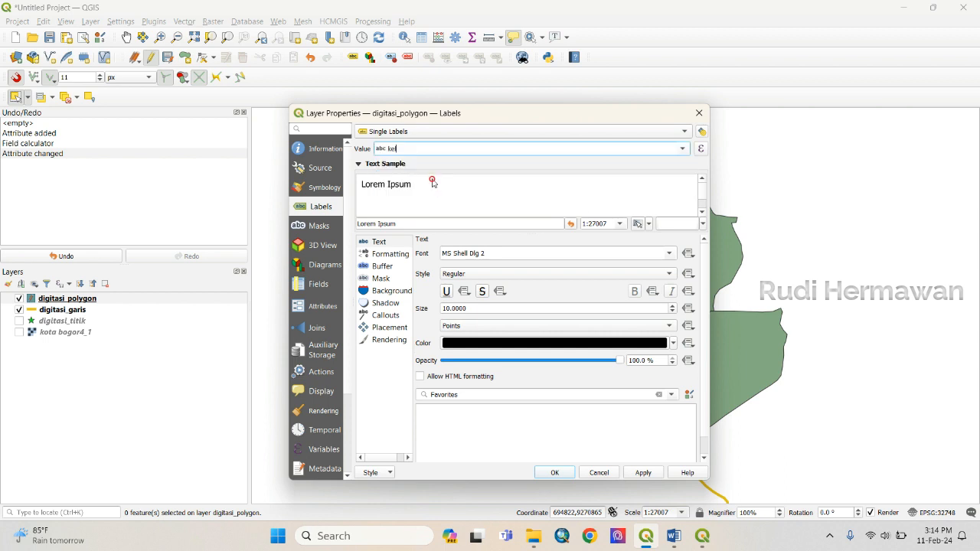
# - Turn on the text buffer for the digitasi_polygon labels and set the label text size to 12 points
pyautogui.click(384, 267)
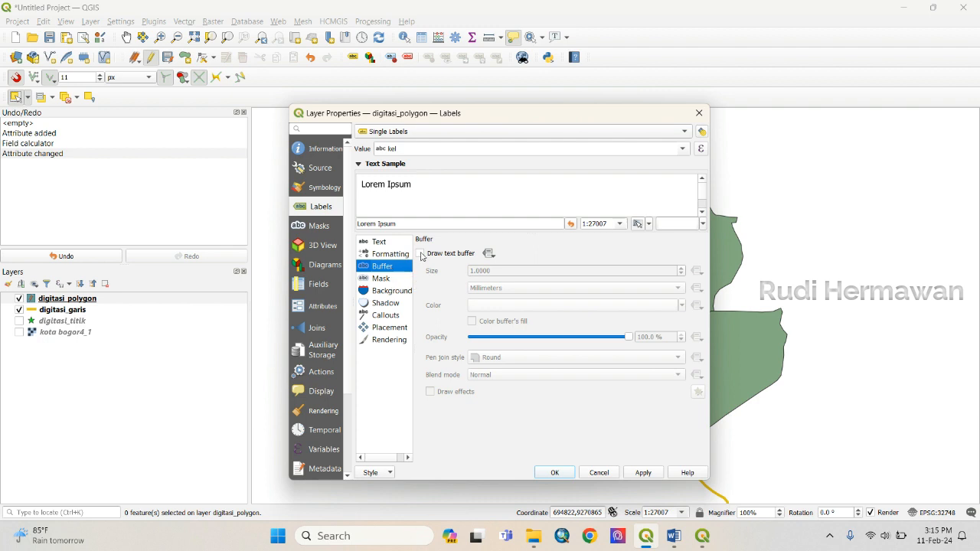
pyautogui.click(419, 254)
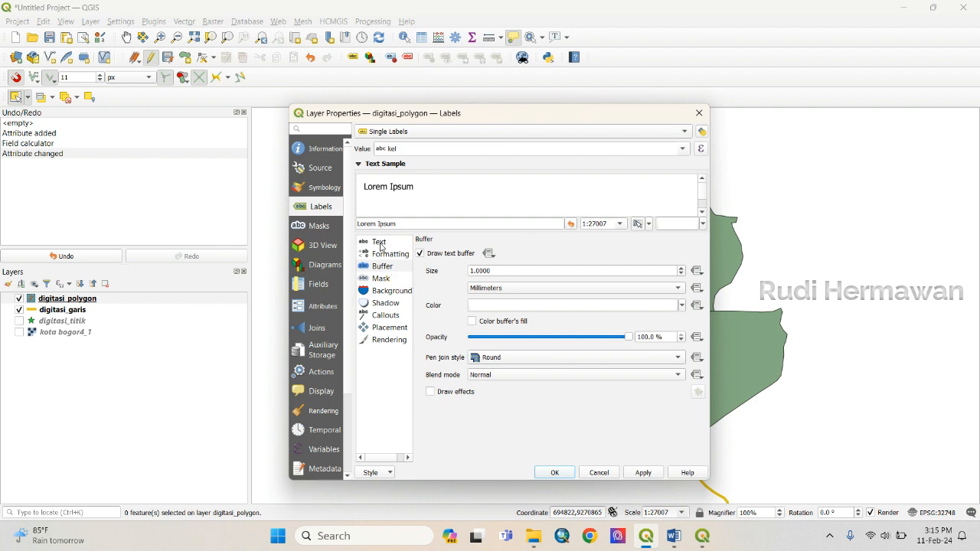
pyautogui.click(380, 243)
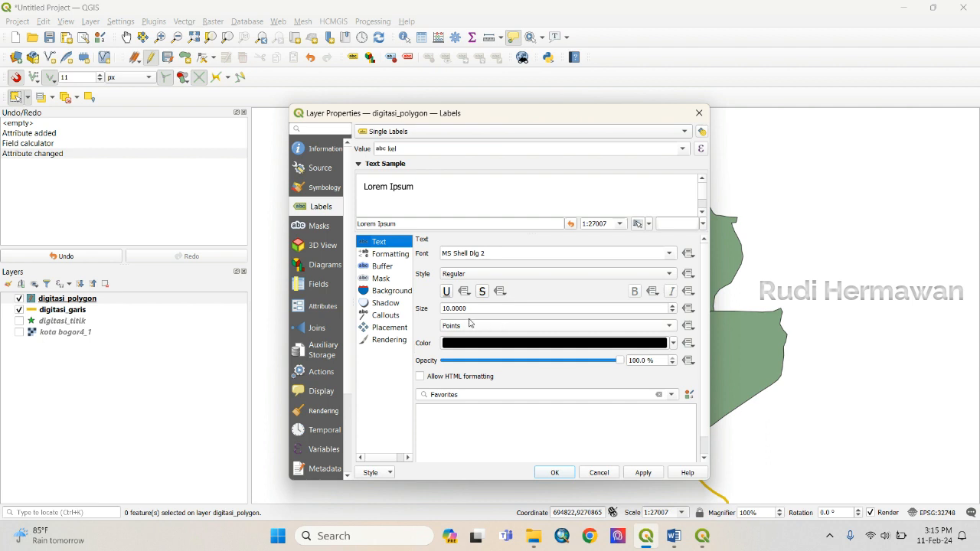
pyautogui.click(663, 306)
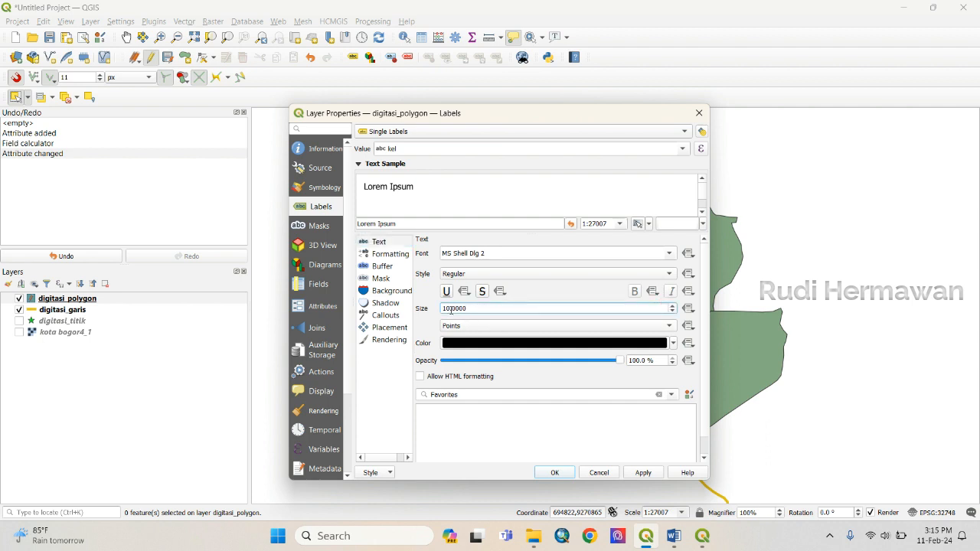
pyautogui.press('Delete')
pyautogui.write('2')
# - Set the label font to Times New Roman and confirm the digitasi_polygon label settings
pyautogui.click(525, 254)
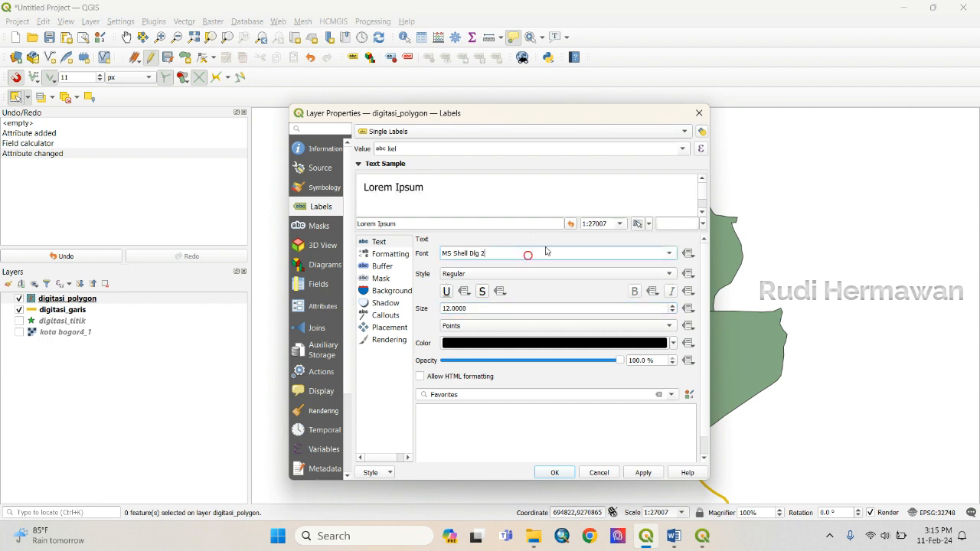
pyautogui.click(671, 257)
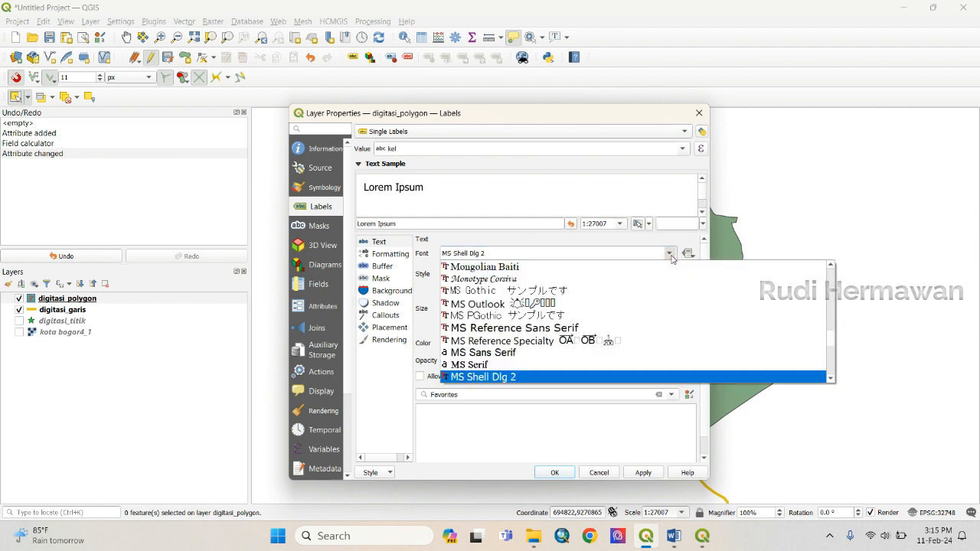
pyautogui.scroll(-3, 618, 268)
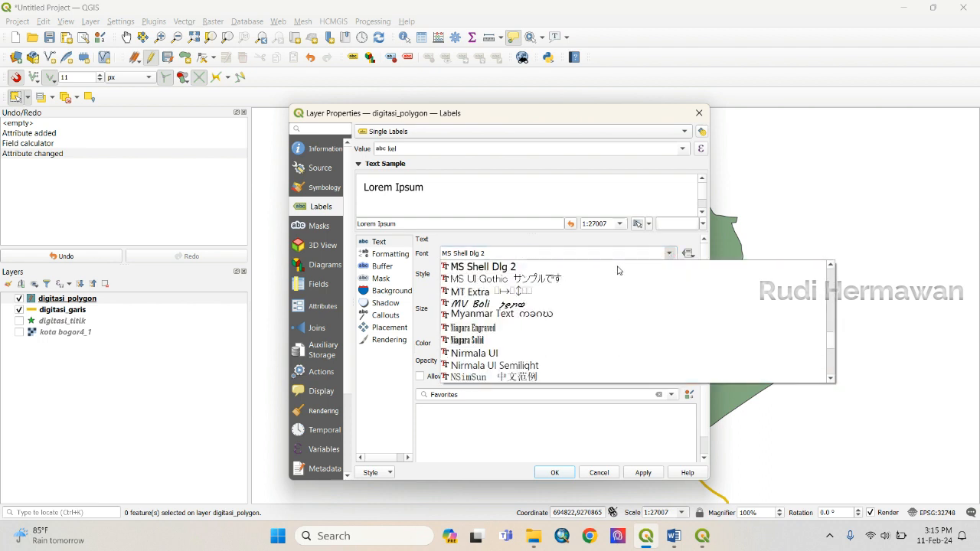
pyautogui.scroll(-1, 618, 270)
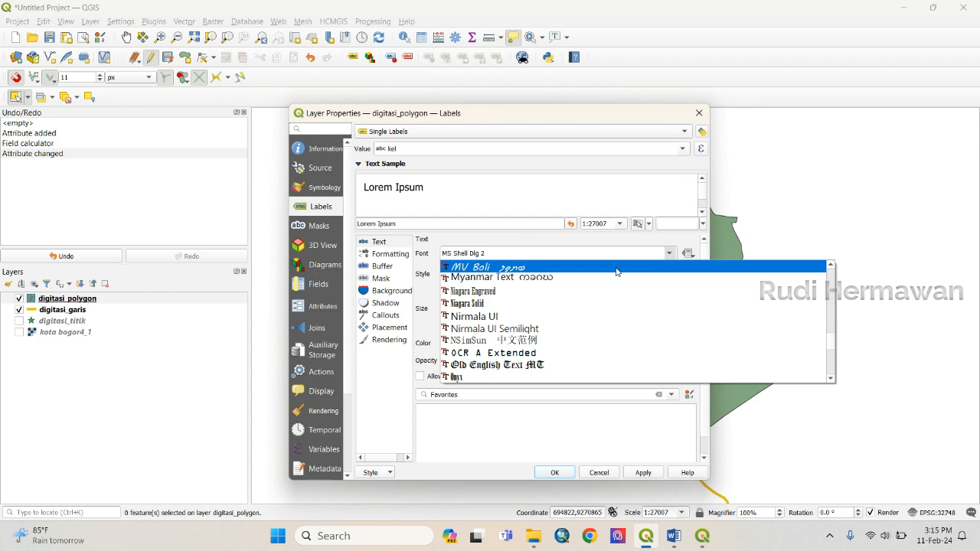
pyautogui.scroll(1, 576, 288)
pyautogui.scroll(2, 576, 287)
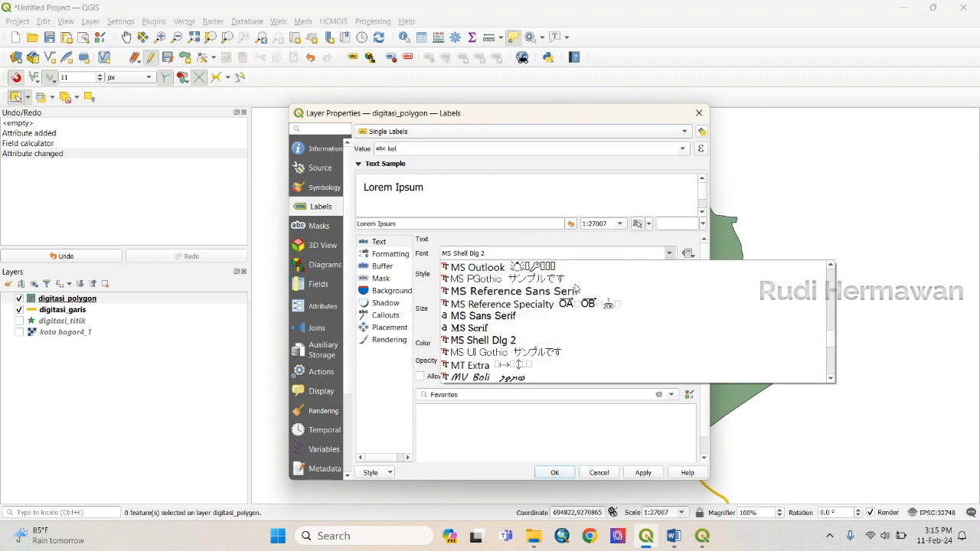
pyautogui.scroll(3, 577, 288)
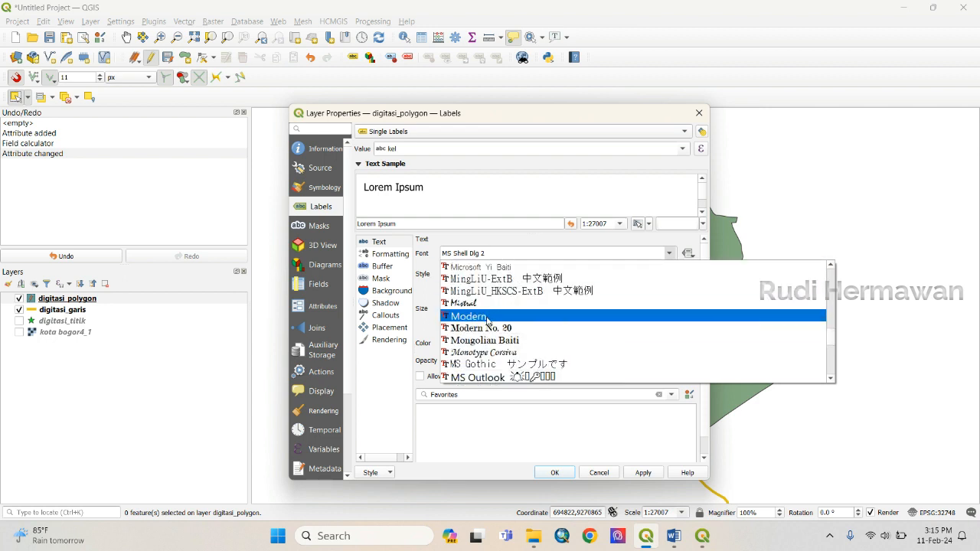
pyautogui.scroll(2, 488, 316)
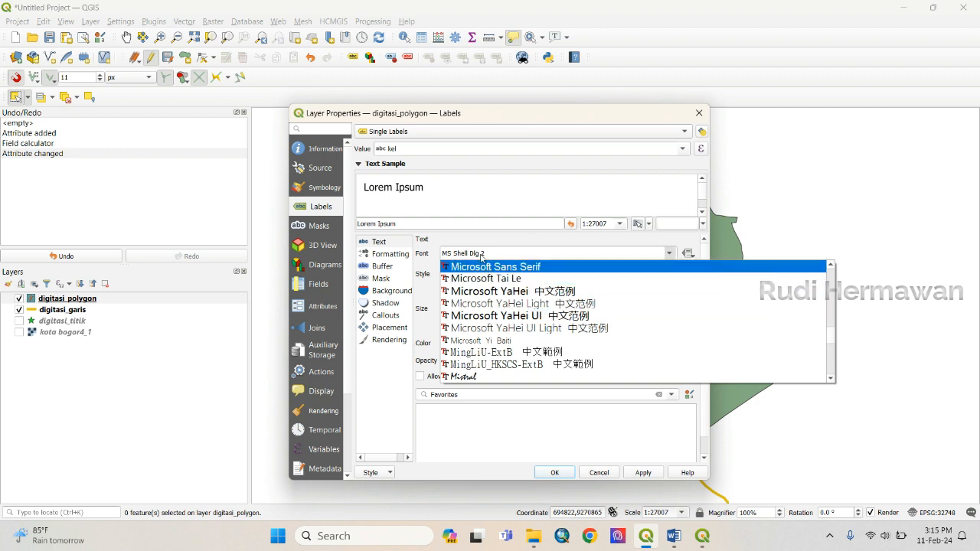
pyautogui.press('t')
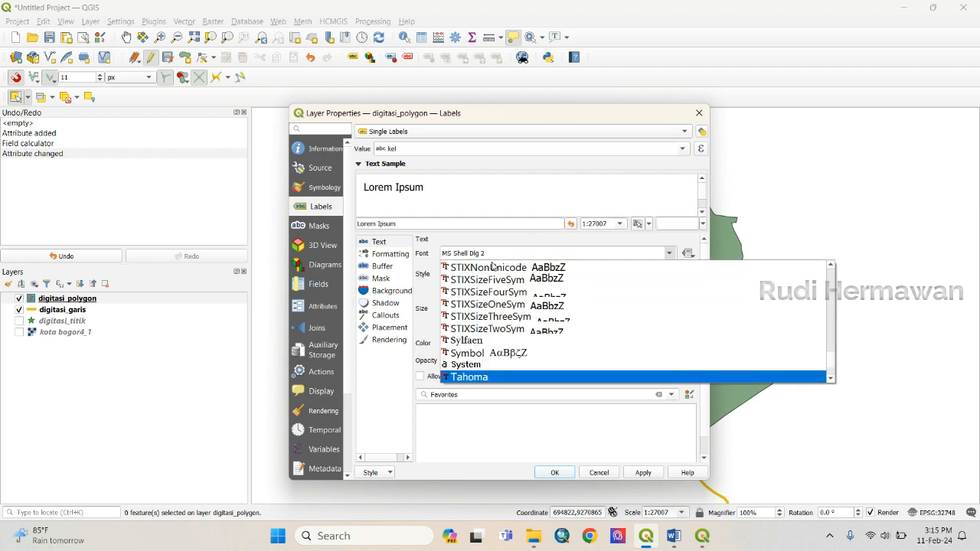
pyautogui.press('i')
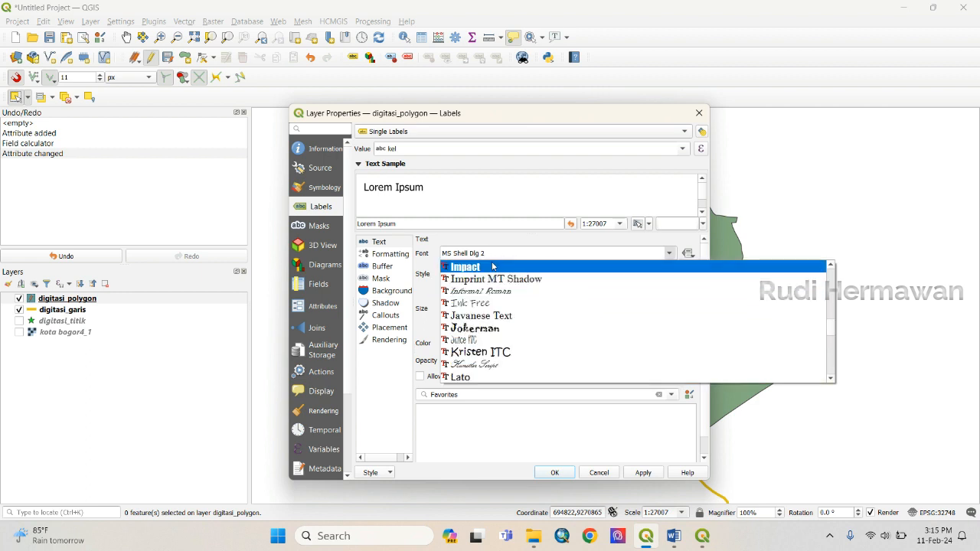
pyautogui.press('t')
pyautogui.press('i')
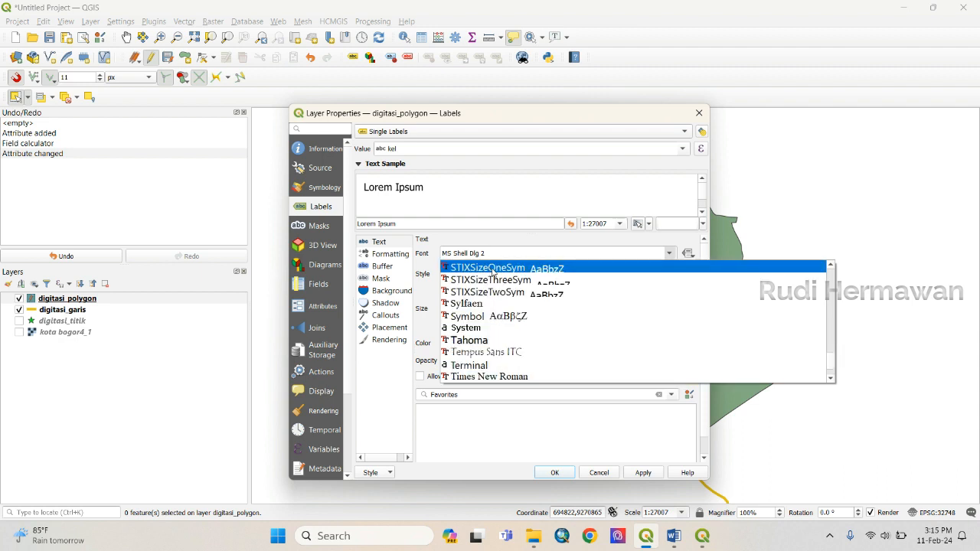
pyautogui.click(520, 377)
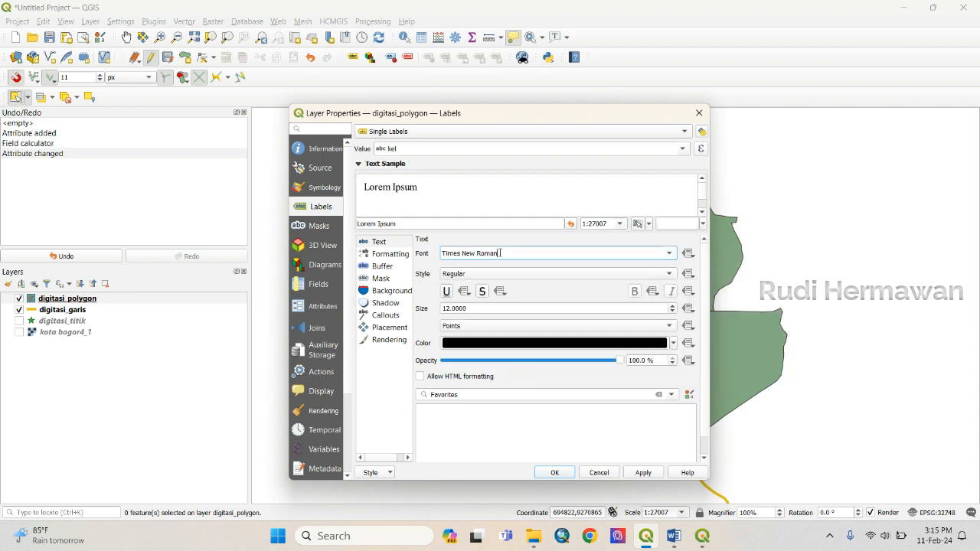
pyautogui.click(555, 473)
# - Examine the placement and legibility of the kelurahan name labels on the map at several zoom levels
pyautogui.scroll(2, 686, 271)
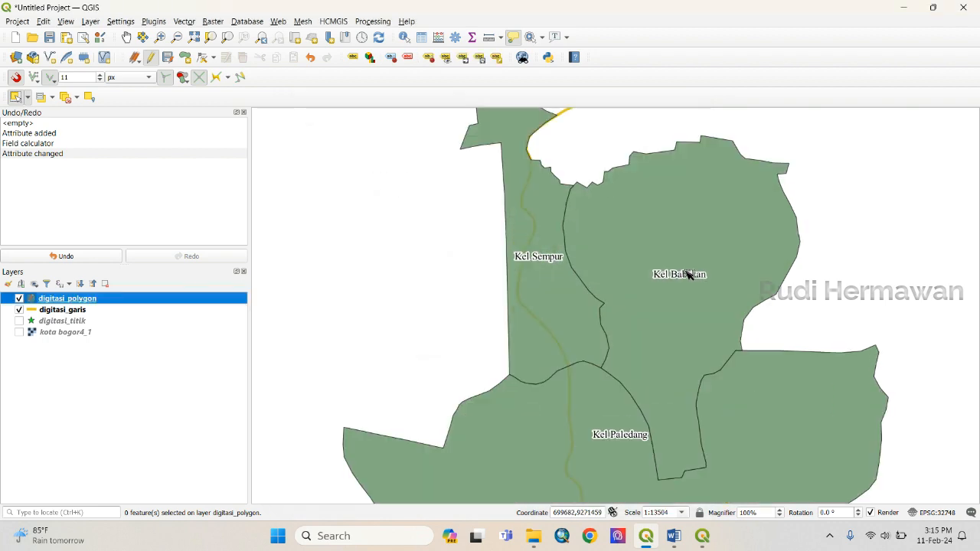
pyautogui.scroll(-1, 686, 271)
pyautogui.scroll(-2, 686, 271)
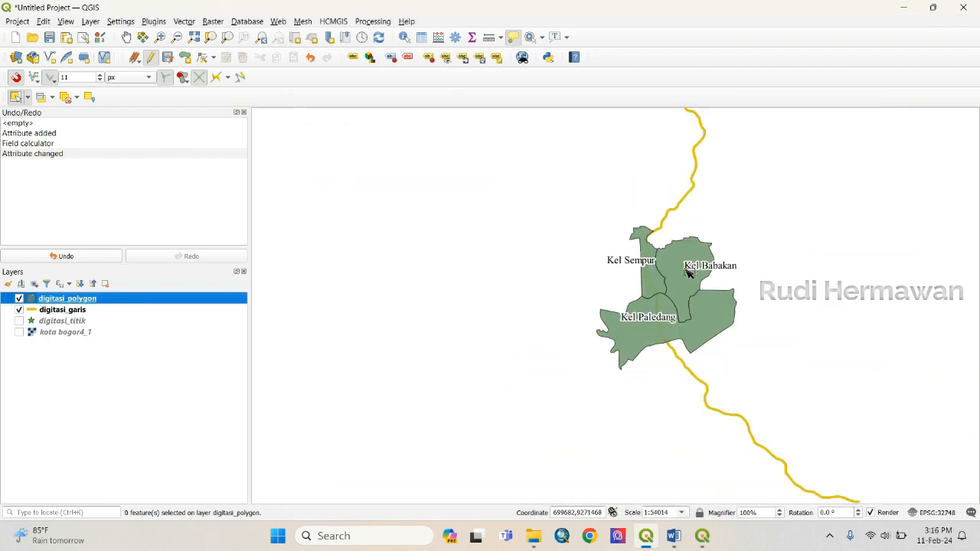
pyautogui.scroll(2, 687, 271)
pyautogui.scroll(1, 685, 273)
pyautogui.scroll(-1, 685, 273)
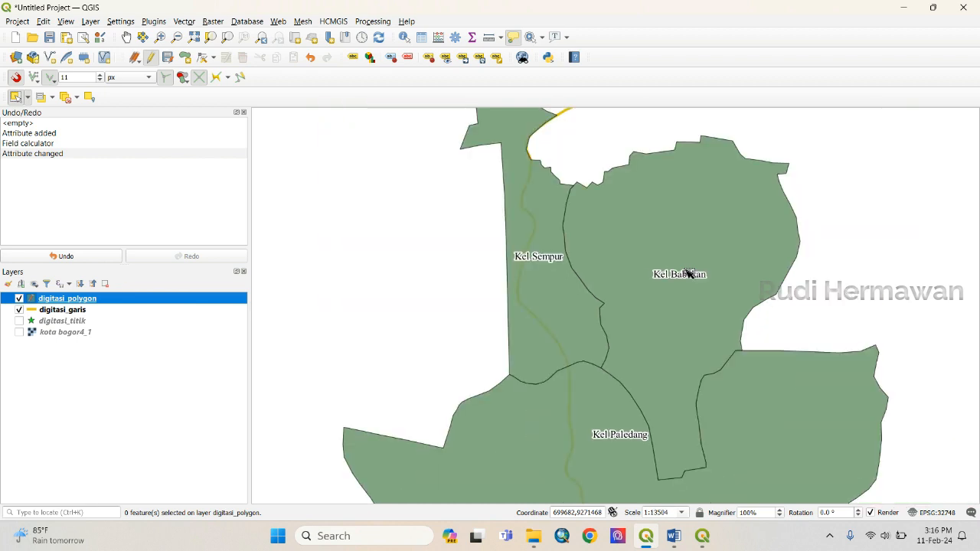
pyautogui.scroll(1, 570, 268)
pyautogui.scroll(1, 533, 323)
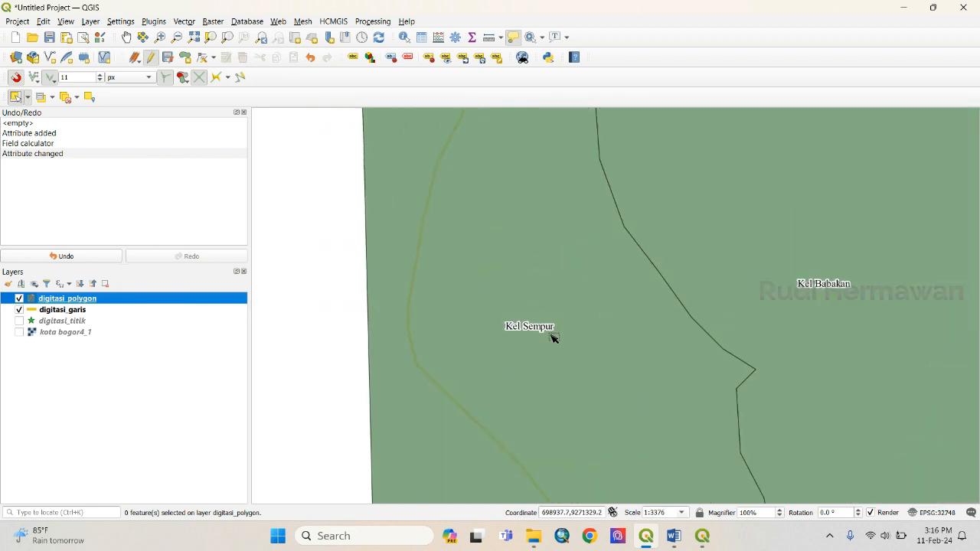
pyautogui.scroll(1, 551, 333)
pyautogui.scroll(-1, 550, 328)
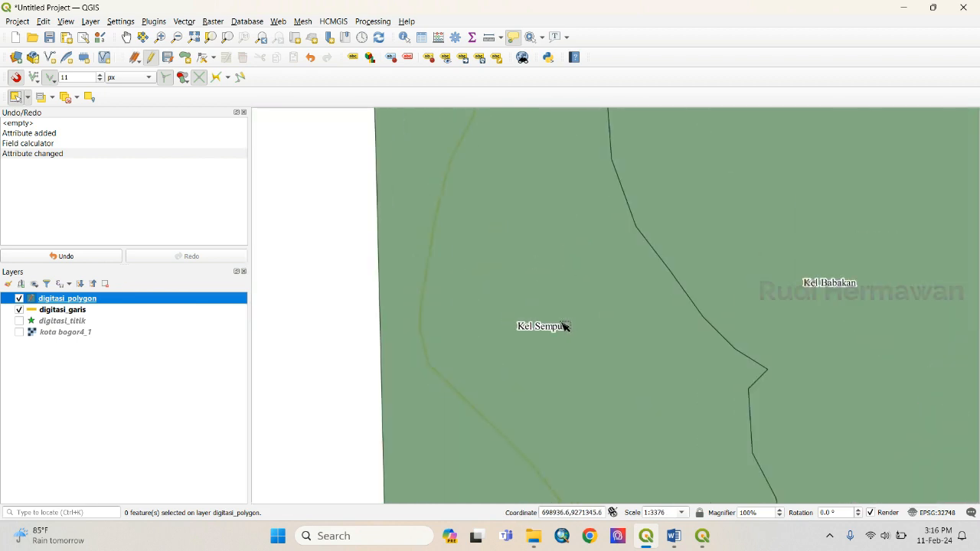
pyautogui.scroll(1, 545, 330)
pyautogui.scroll(-1, 557, 326)
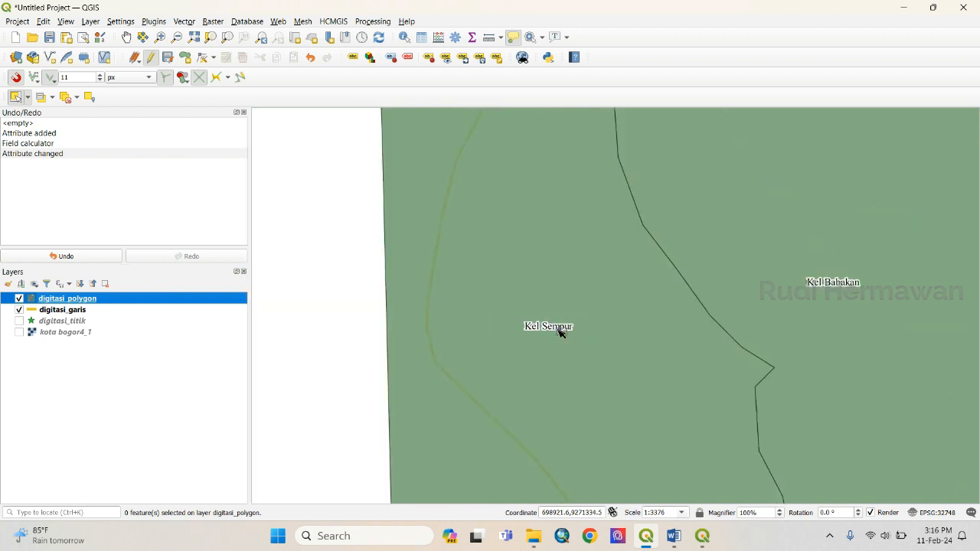
pyautogui.scroll(1, 544, 329)
pyautogui.scroll(-1, 566, 325)
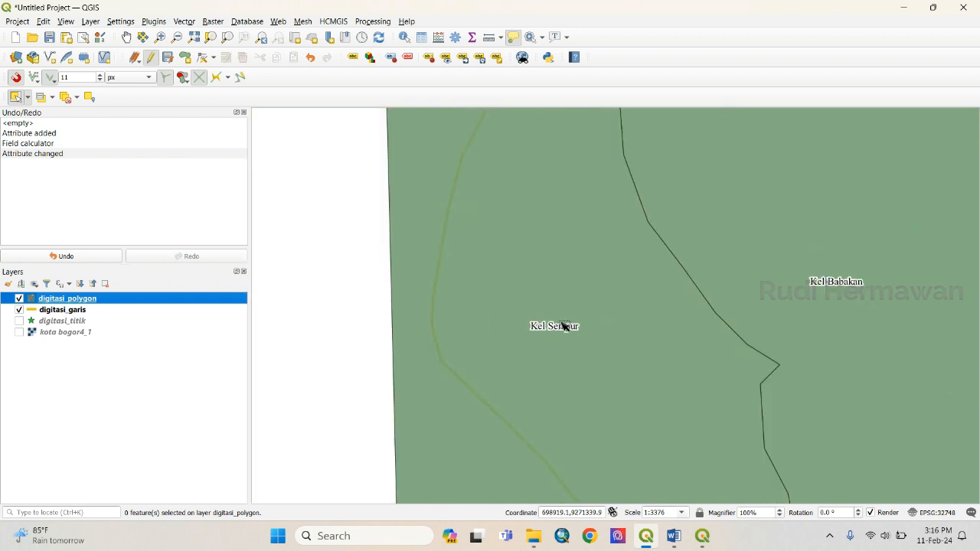
pyautogui.scroll(-1, 564, 326)
pyautogui.scroll(-1, 563, 325)
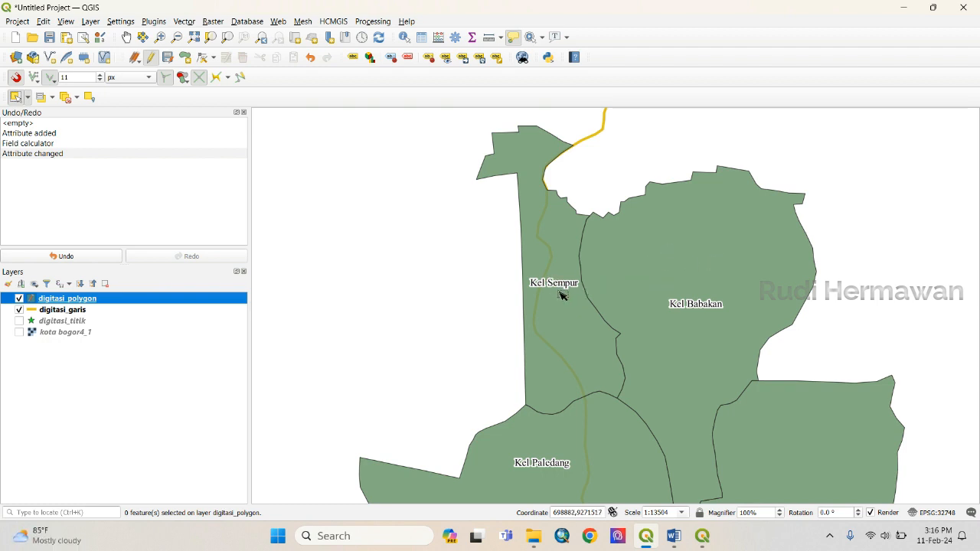
# - Review the text style, formatting and buffer settings of the digitasi_polygon labels and check the labels again on the map
pyautogui.rightClick(104, 300)
pyautogui.click(141, 299)
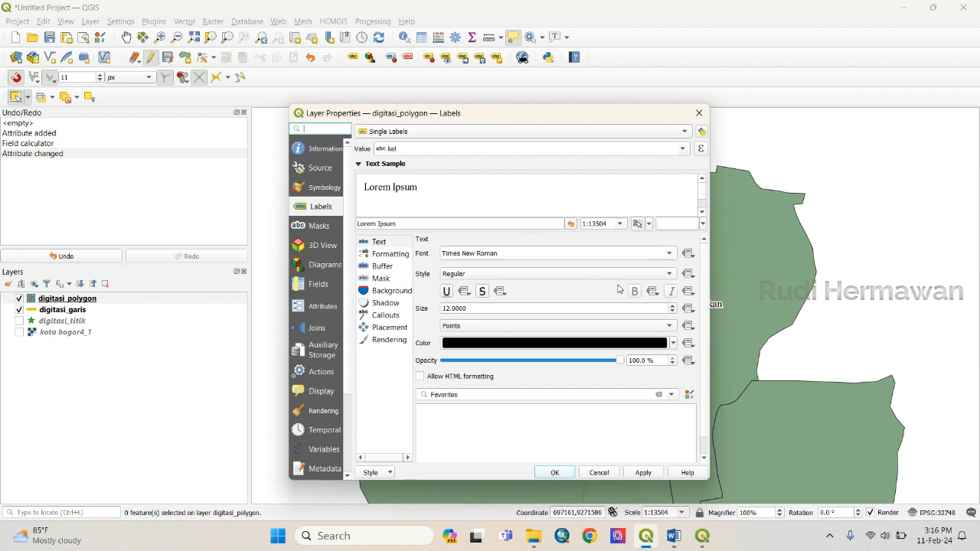
pyautogui.click(667, 274)
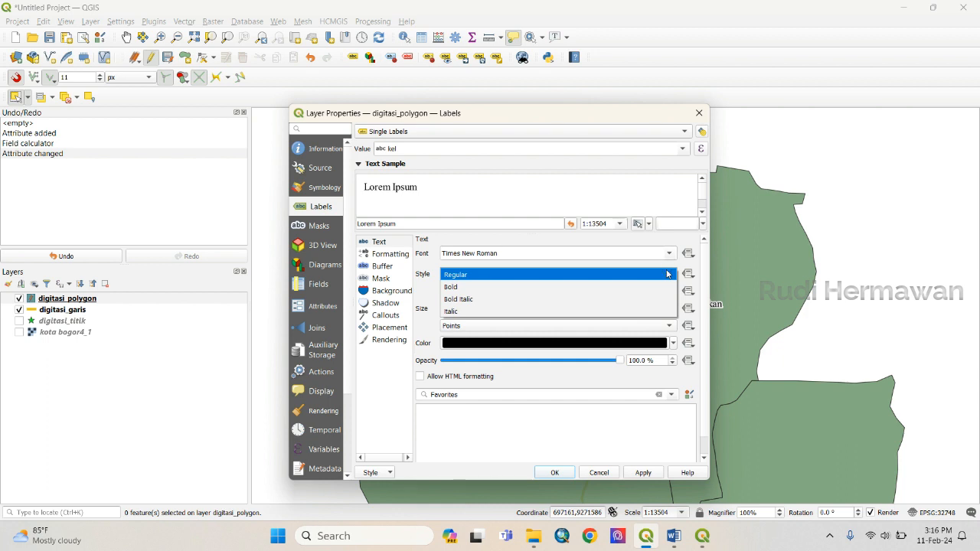
pyautogui.click(667, 273)
pyautogui.click(534, 278)
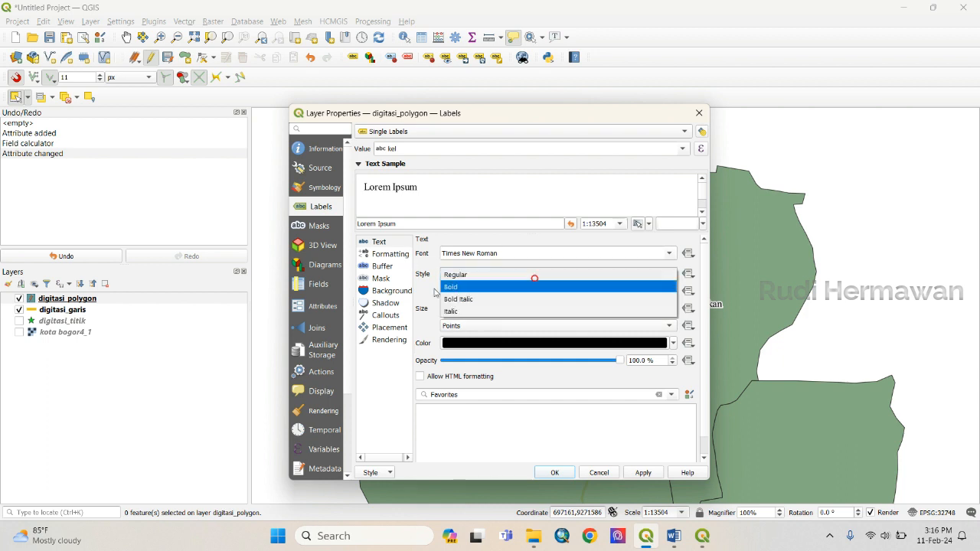
pyautogui.click(491, 274)
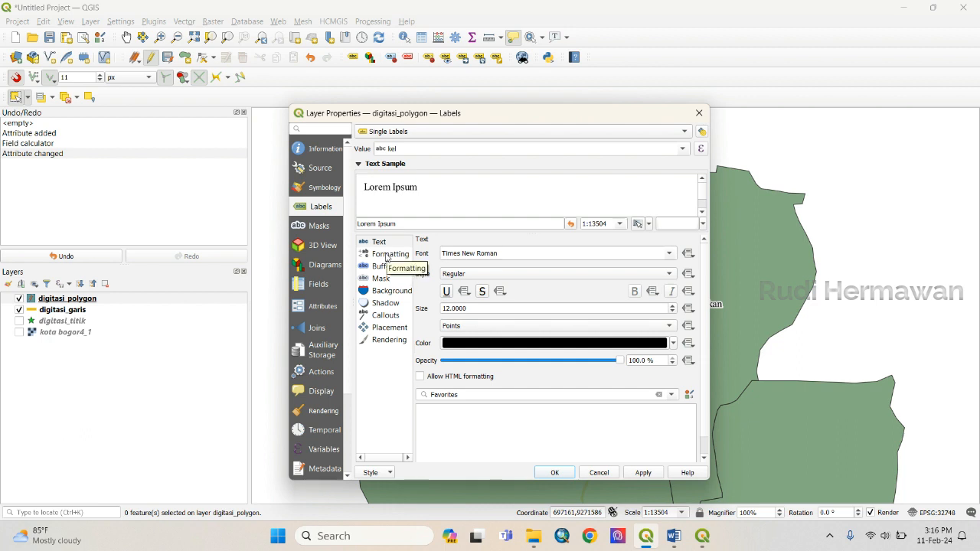
pyautogui.click(386, 254)
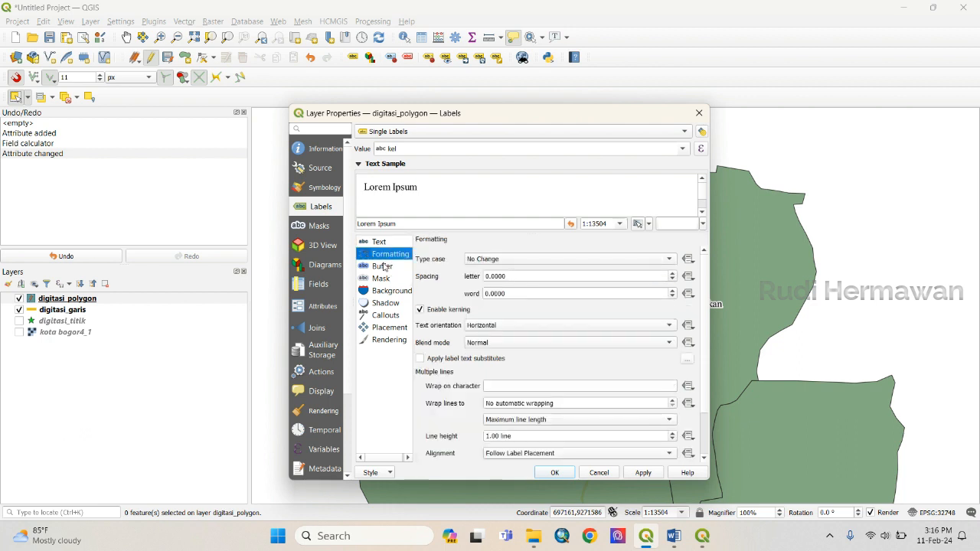
pyautogui.click(382, 268)
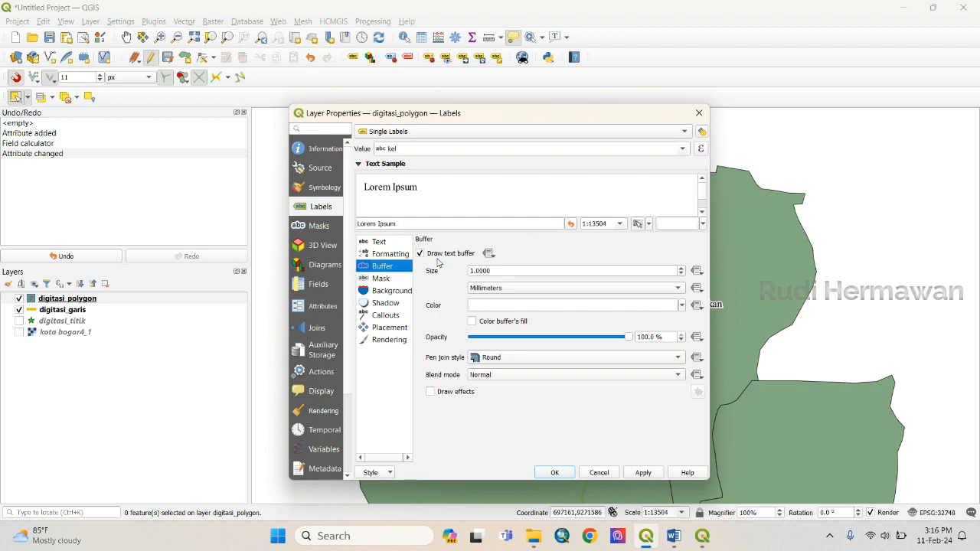
pyautogui.click(379, 243)
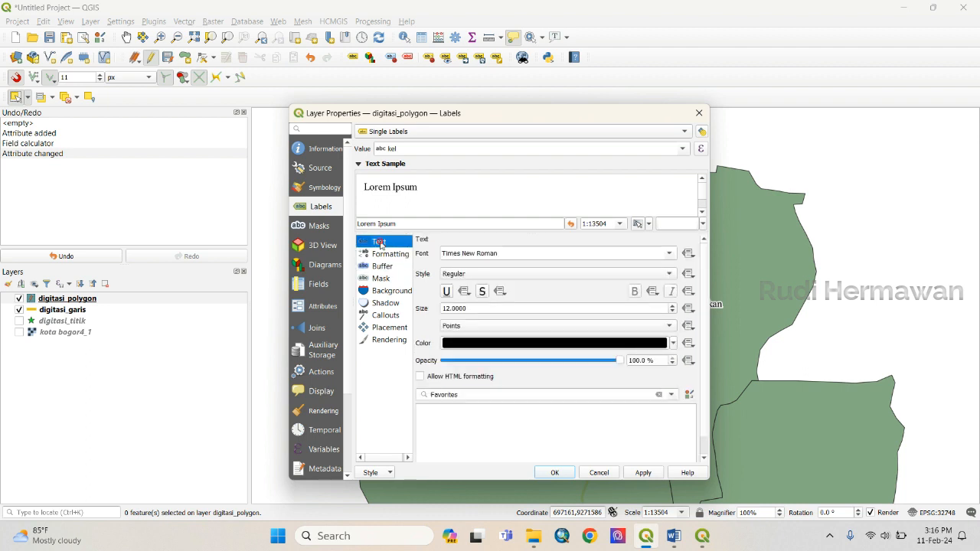
pyautogui.scroll(-1, 589, 338)
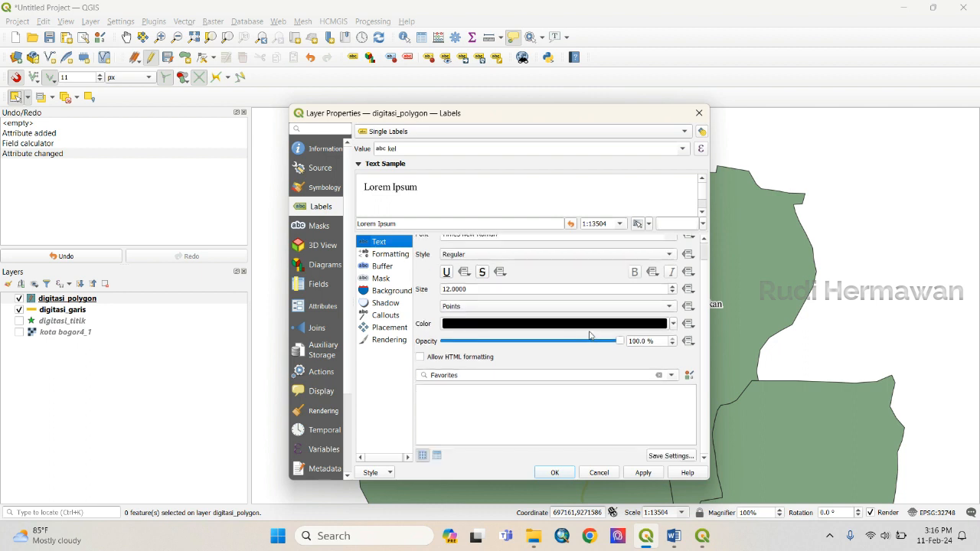
pyautogui.scroll(1, 590, 332)
pyautogui.scroll(-1, 589, 332)
pyautogui.click(383, 267)
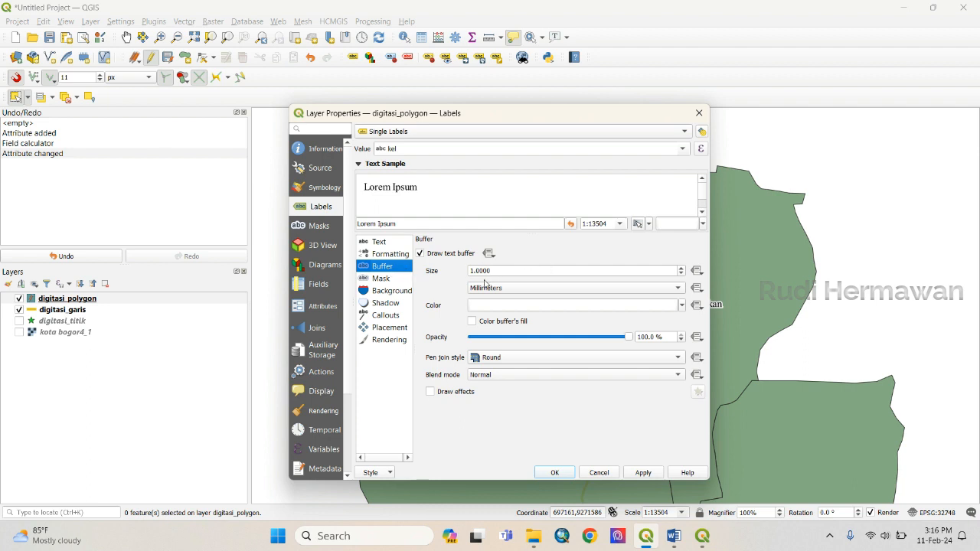
pyautogui.click(643, 472)
pyautogui.click(554, 472)
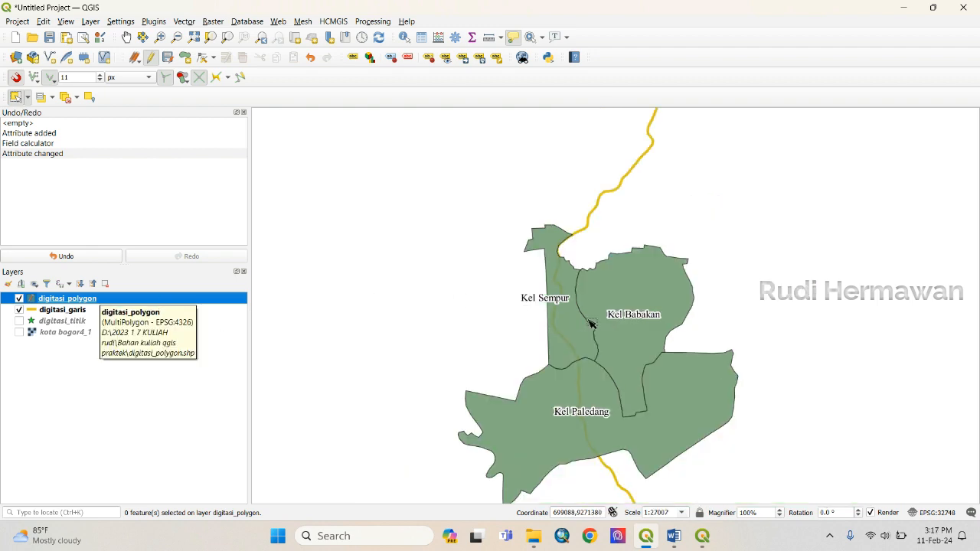
pyautogui.scroll(3, 587, 321)
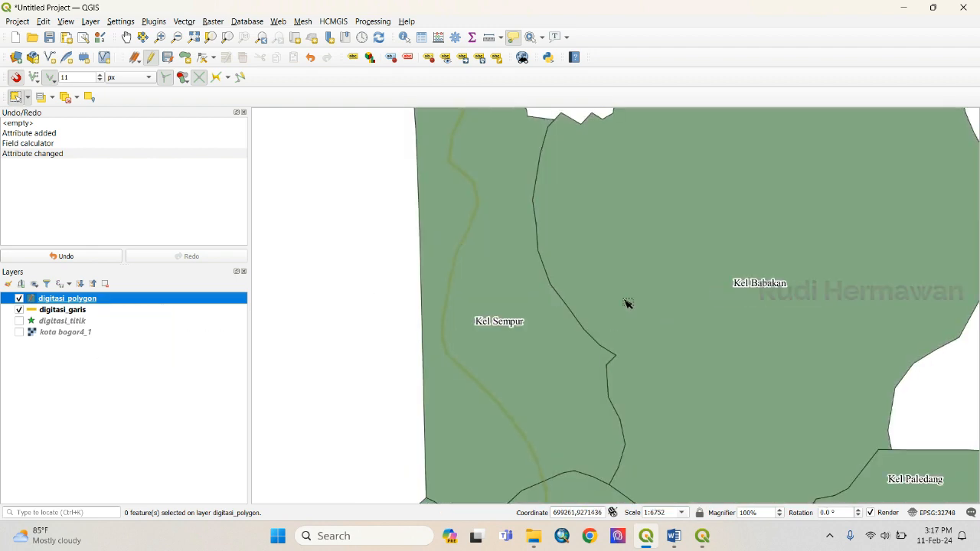
pyautogui.scroll(-2, 413, 332)
pyautogui.scroll(-1, 411, 328)
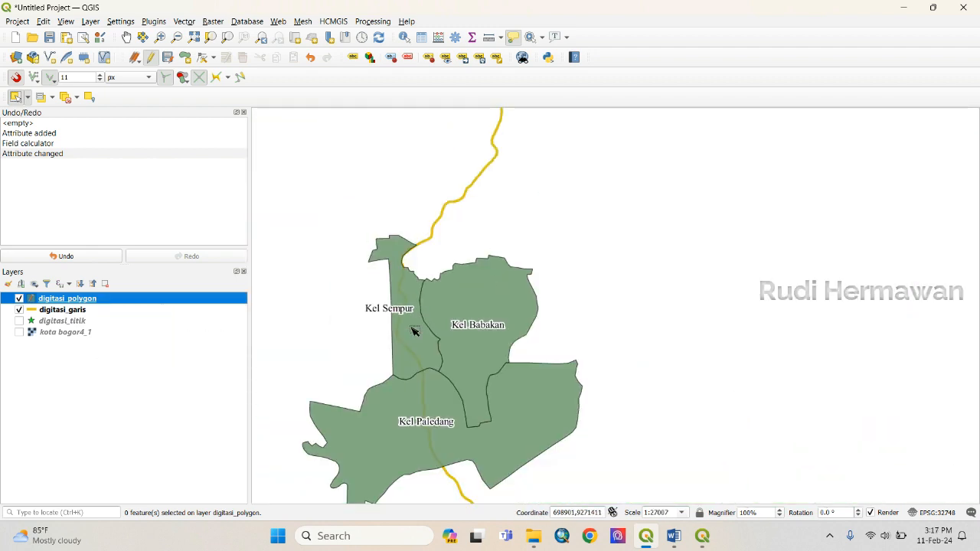
# - Increase the text buffer size of the digitasi_polygon labels to 1.9 millimetres and confirm the layer settings
pyautogui.scroll(2, 422, 339)
pyautogui.scroll(-1, 422, 352)
pyautogui.rightClick(128, 301)
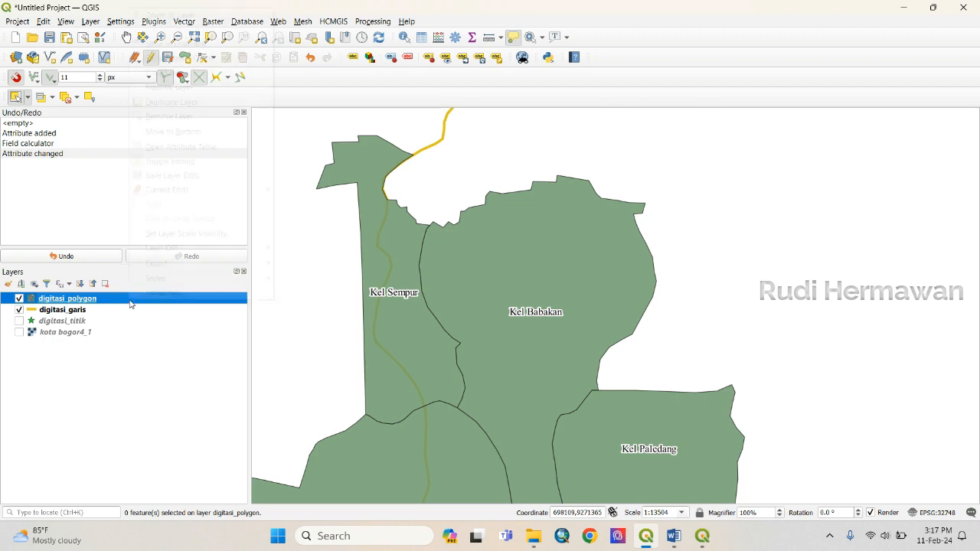
pyautogui.click(161, 294)
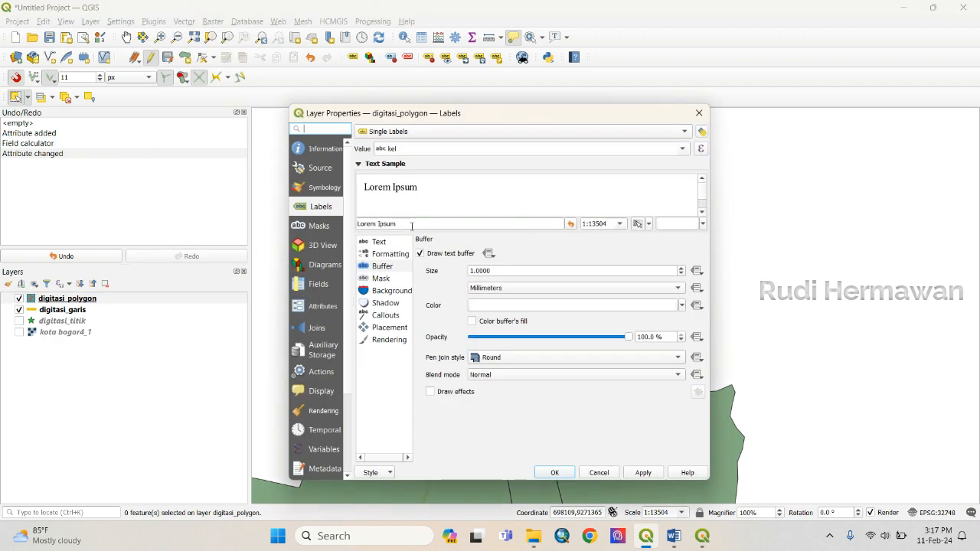
pyautogui.click(680, 268)
pyautogui.click(643, 473)
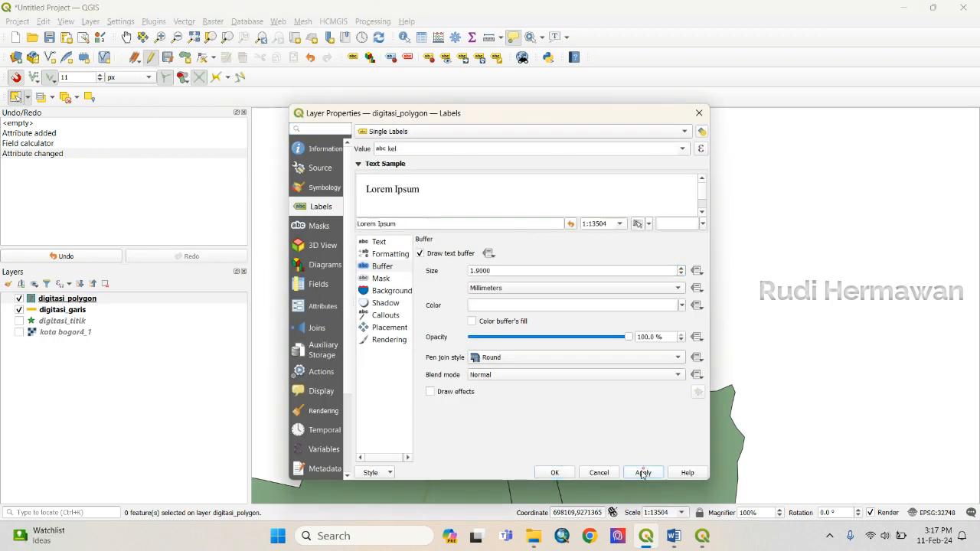
pyautogui.click(554, 472)
# - Examine how the kelurahan labels with the wider buffer look on the map at several zoom levels
pyautogui.scroll(1, 531, 314)
pyautogui.scroll(1, 539, 295)
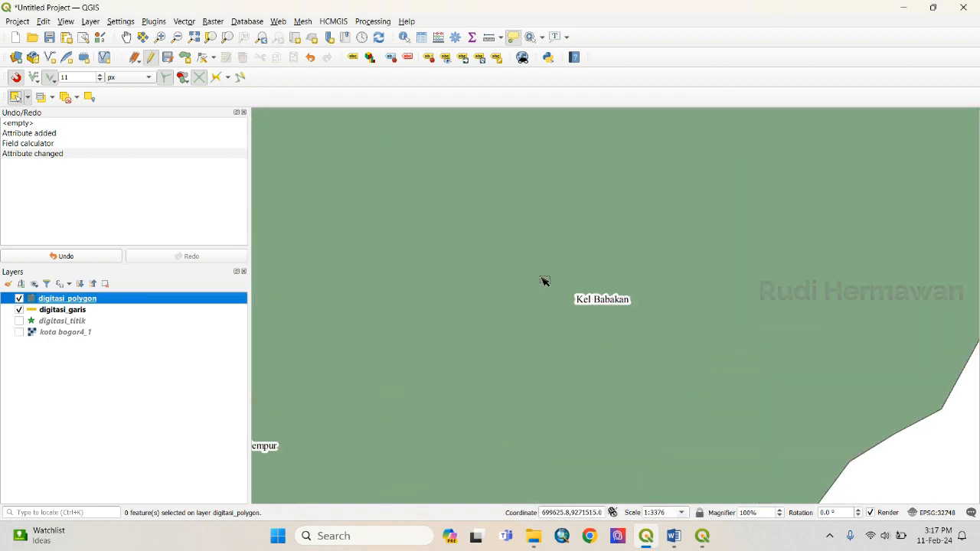
pyautogui.scroll(-2, 616, 302)
pyautogui.scroll(-2, 585, 299)
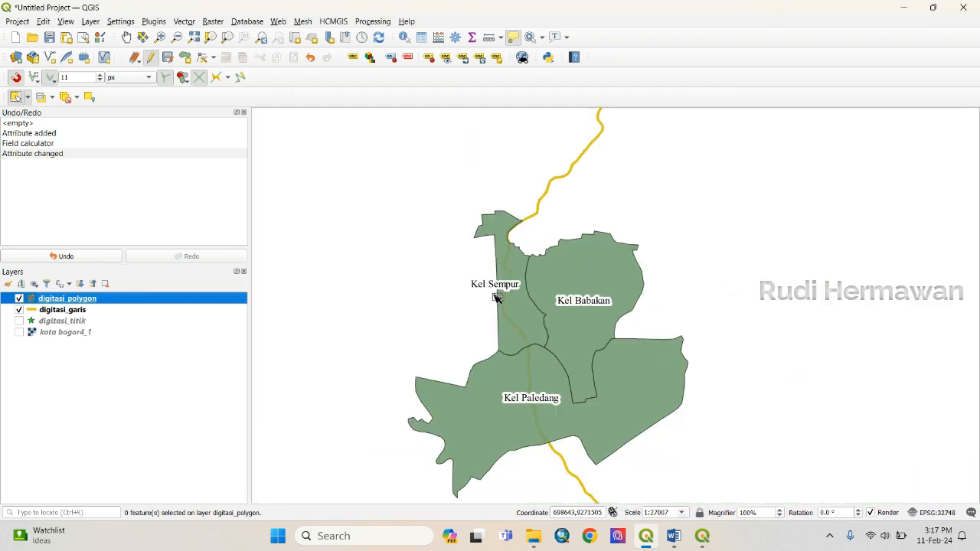
pyautogui.scroll(1, 561, 303)
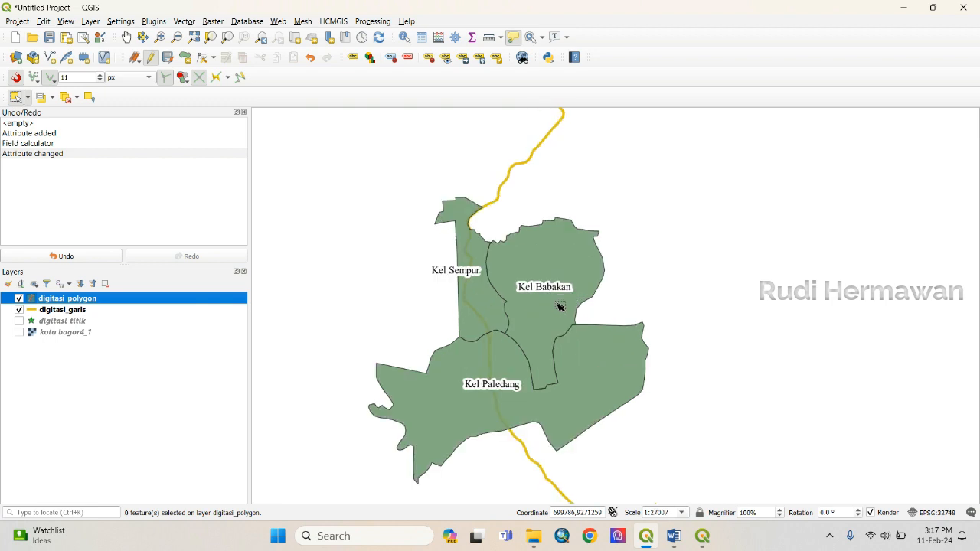
pyautogui.scroll(-1, 502, 267)
pyautogui.scroll(2, 505, 268)
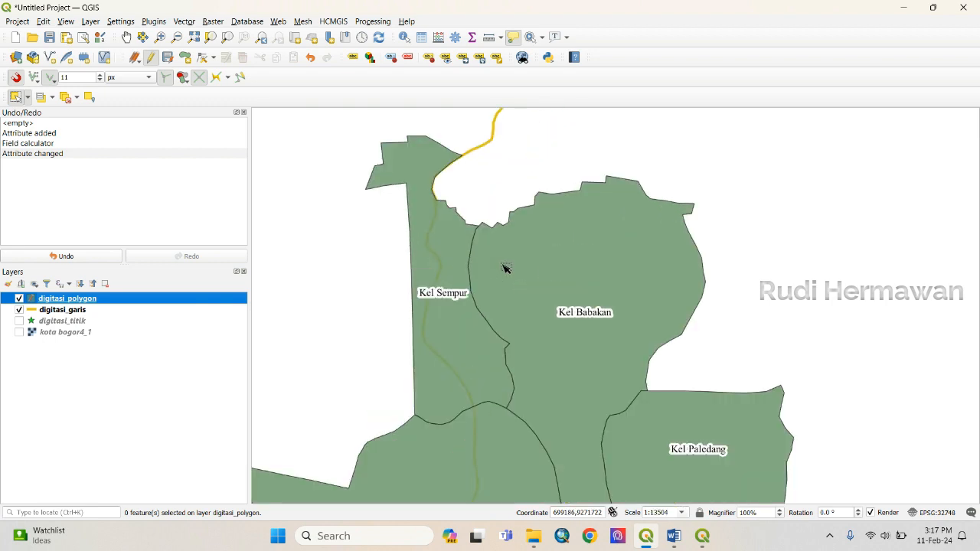
pyautogui.scroll(-2, 505, 268)
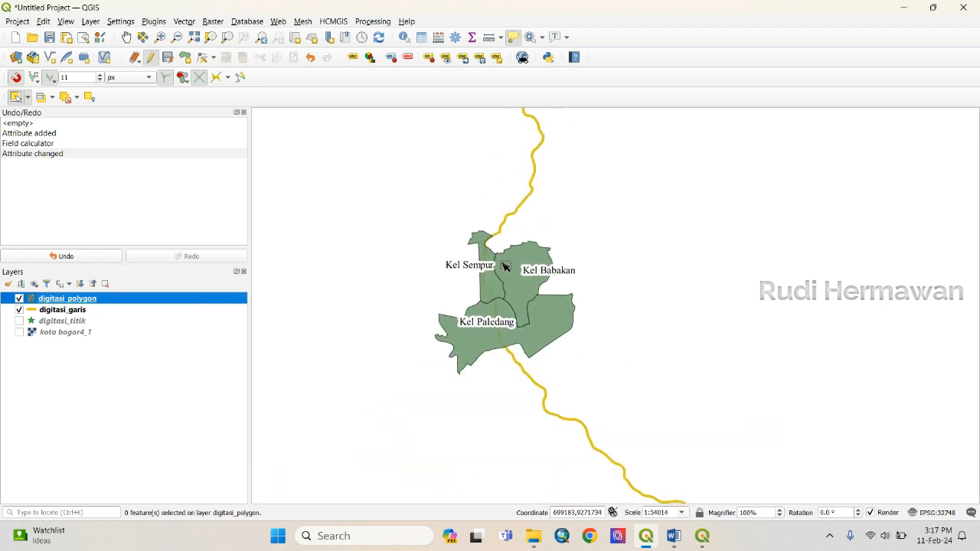
# - Check the records in the digitasi_garis attribute table and find the layer's lines on the zoomed-out map
pyautogui.click(80, 309)
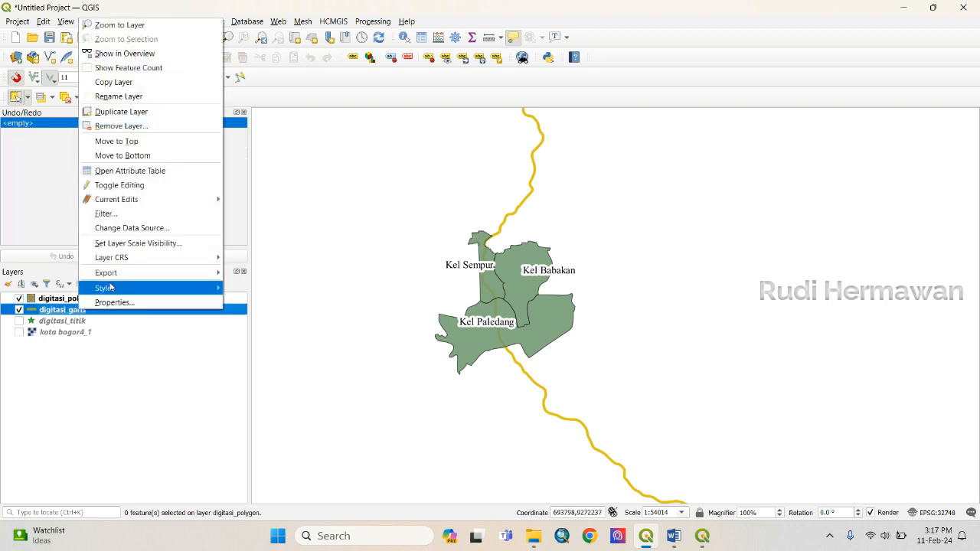
pyautogui.click(121, 170)
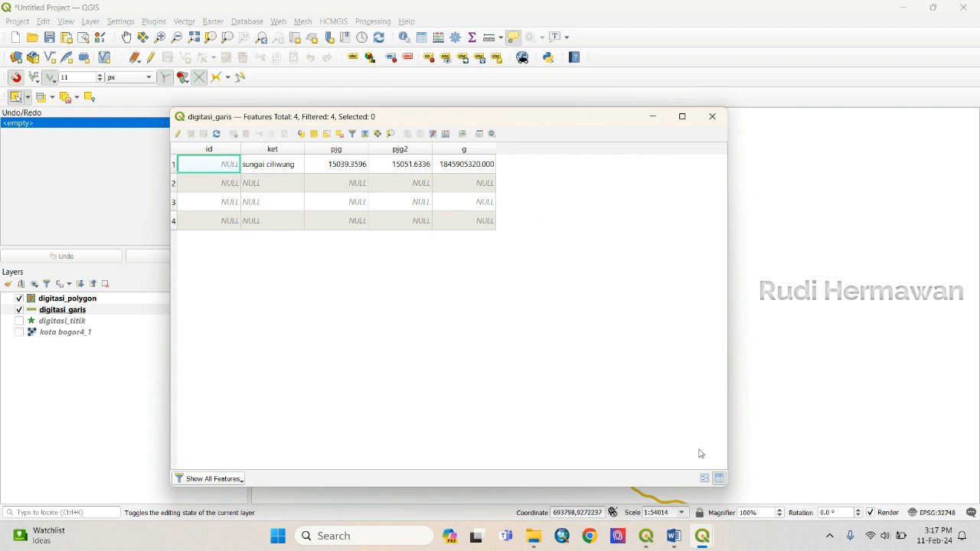
pyautogui.click(711, 117)
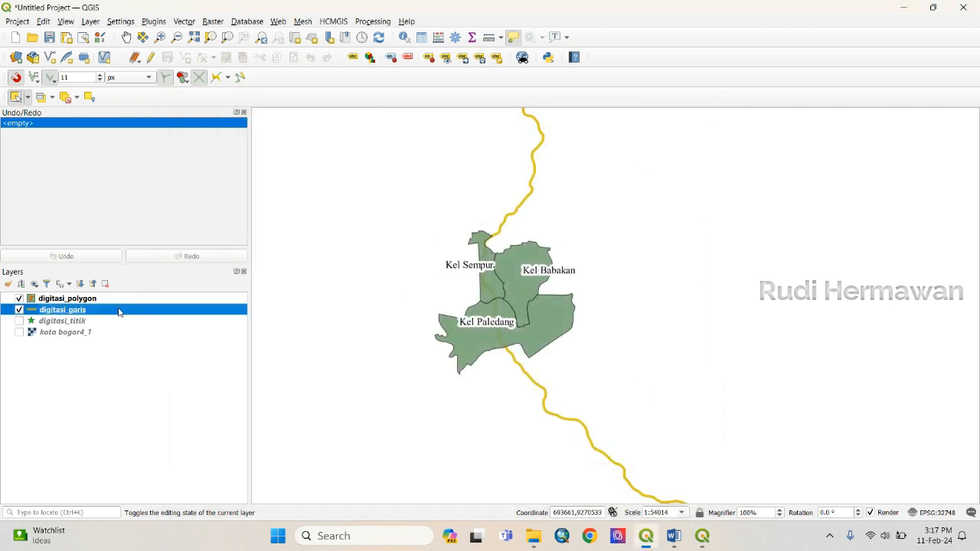
pyautogui.scroll(-3, 408, 298)
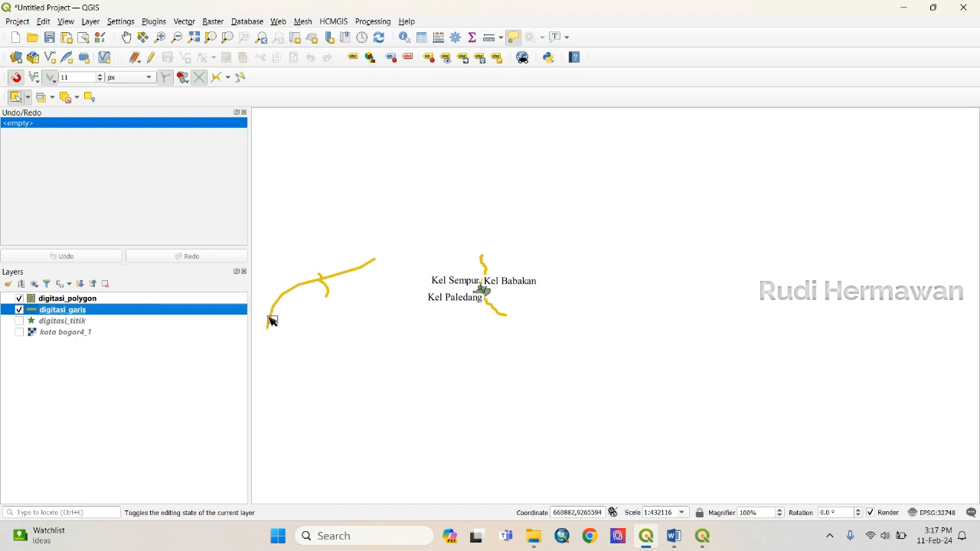
pyautogui.scroll(-1, 272, 320)
pyautogui.scroll(1, 274, 320)
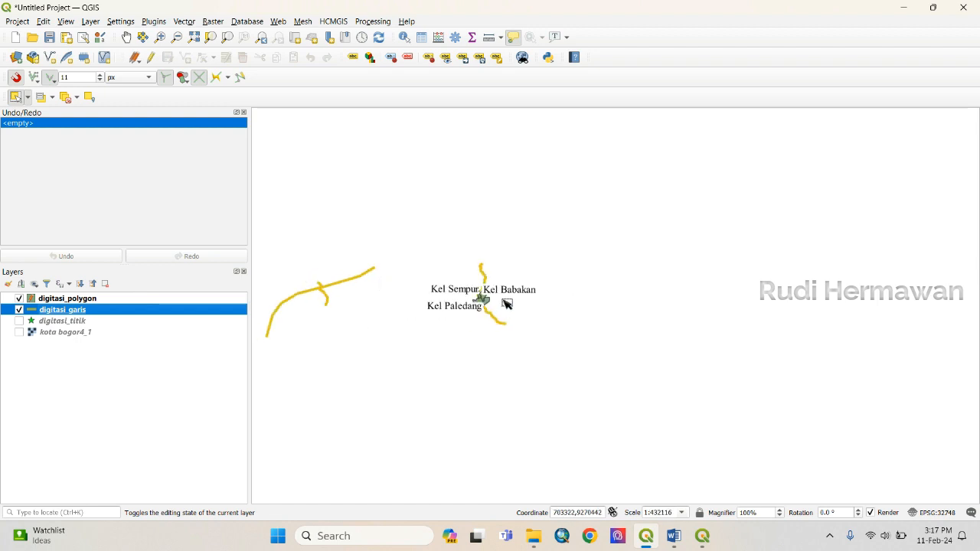
pyautogui.scroll(-1, 385, 319)
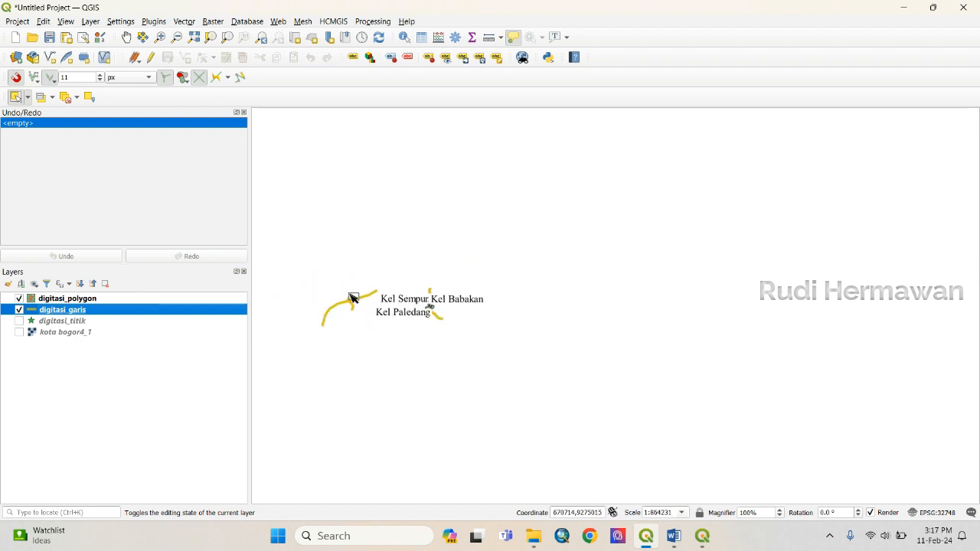
# - Save the pending edits of the digitasi_polygon layer and end its editing session
pyautogui.click(53, 299)
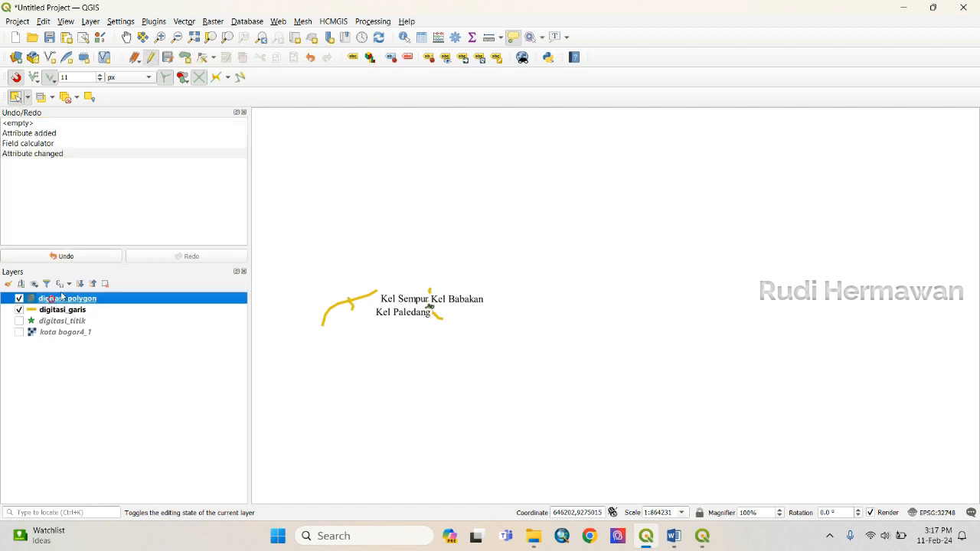
pyautogui.click(169, 60)
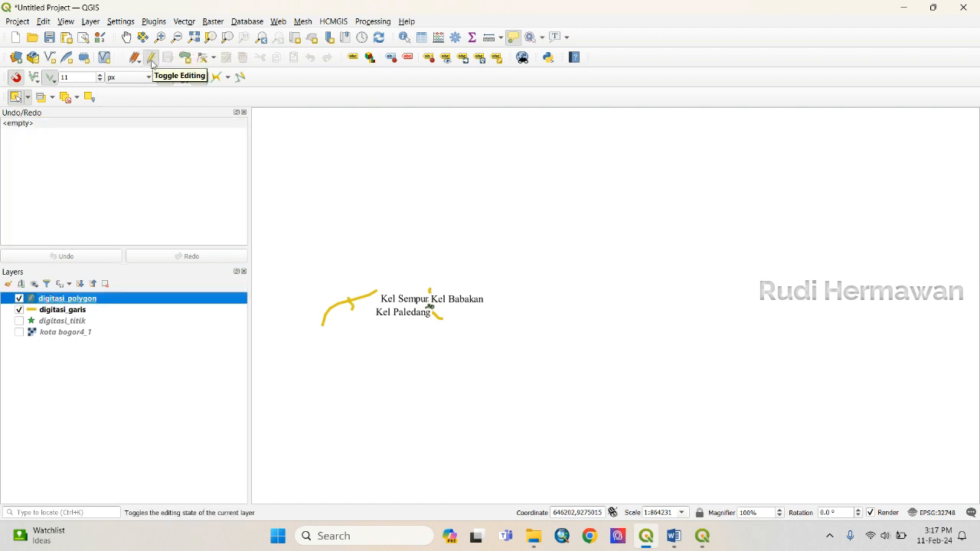
pyautogui.click(152, 61)
# - Delete the three stray lines west of the kelurahan polygons from digitasi_garis, save the change and end editing
pyautogui.click(73, 310)
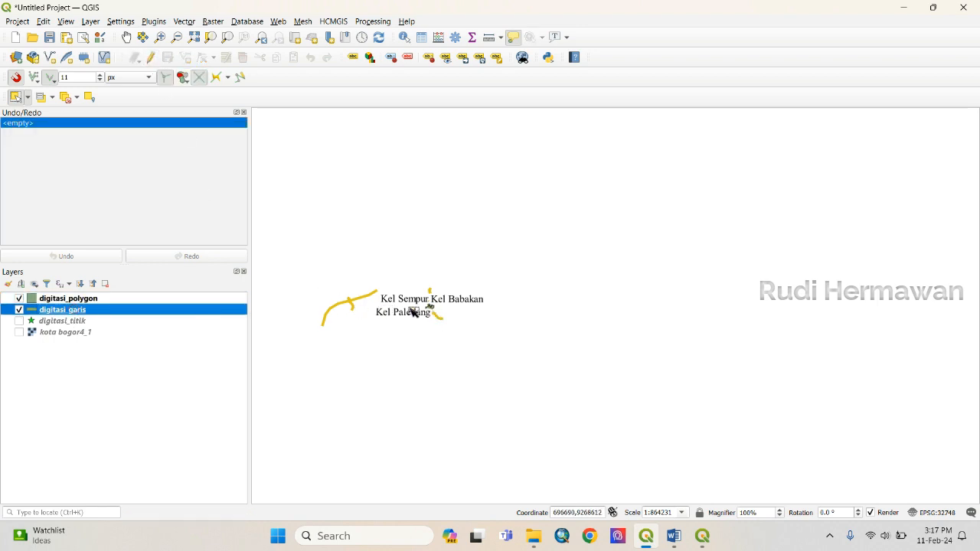
pyautogui.scroll(1, 354, 303)
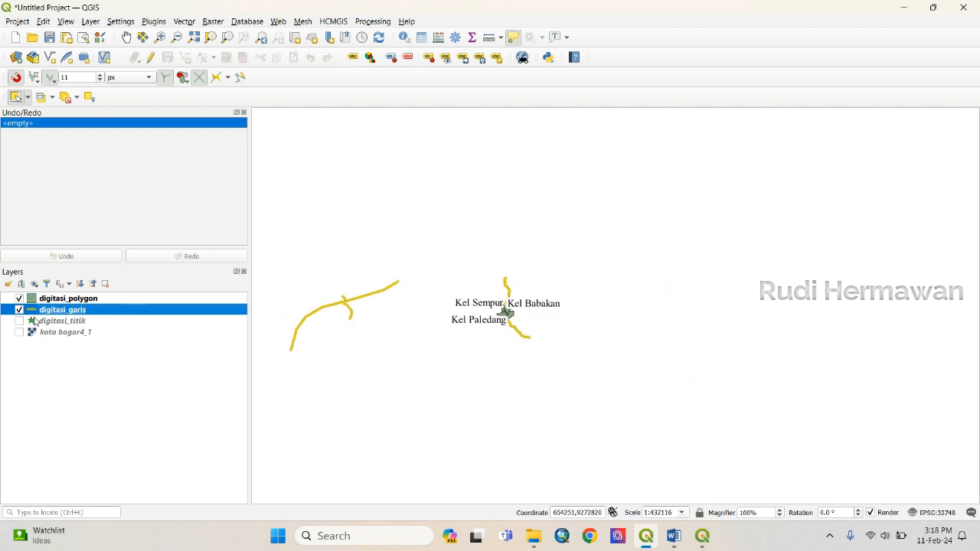
pyautogui.click(152, 59)
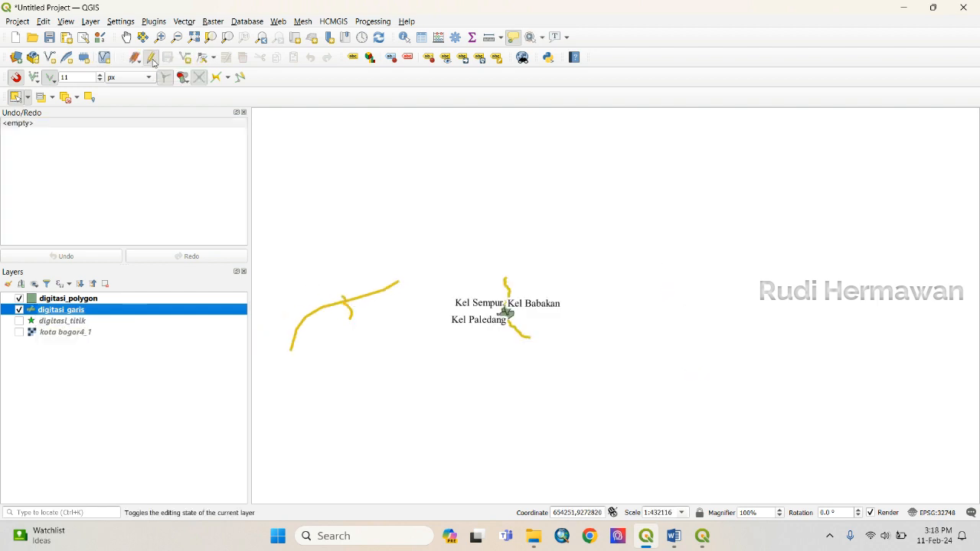
pyautogui.click(16, 102)
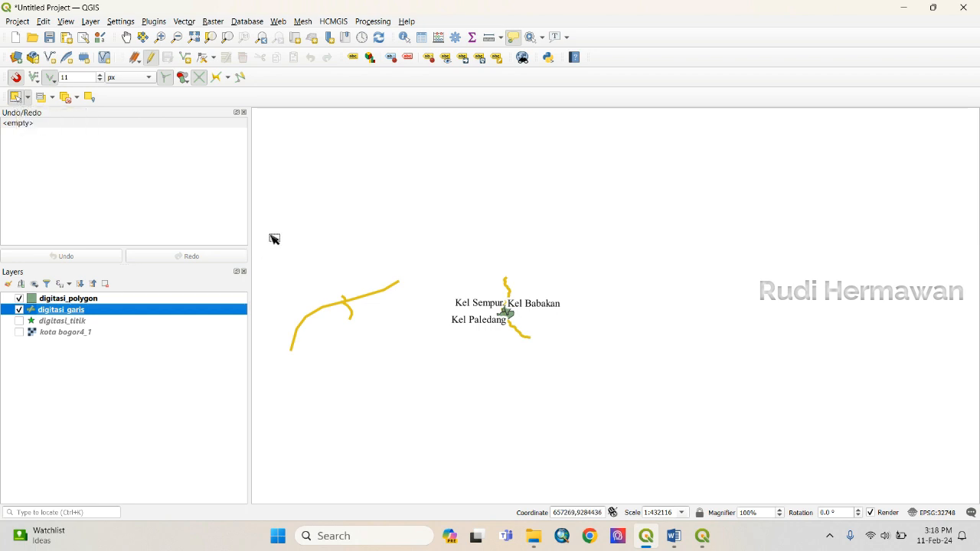
pyautogui.moveTo(270, 235); pyautogui.dragTo(414, 390)
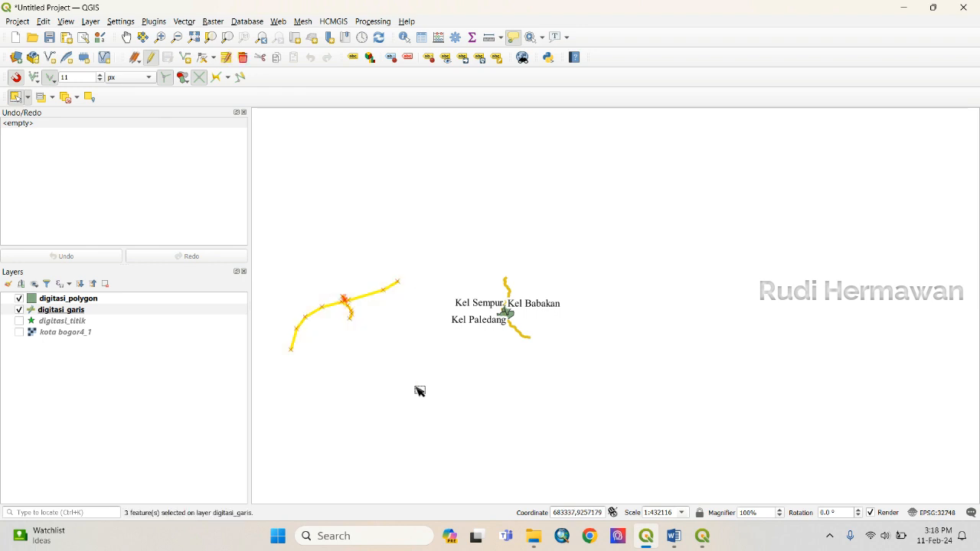
pyautogui.click(243, 58)
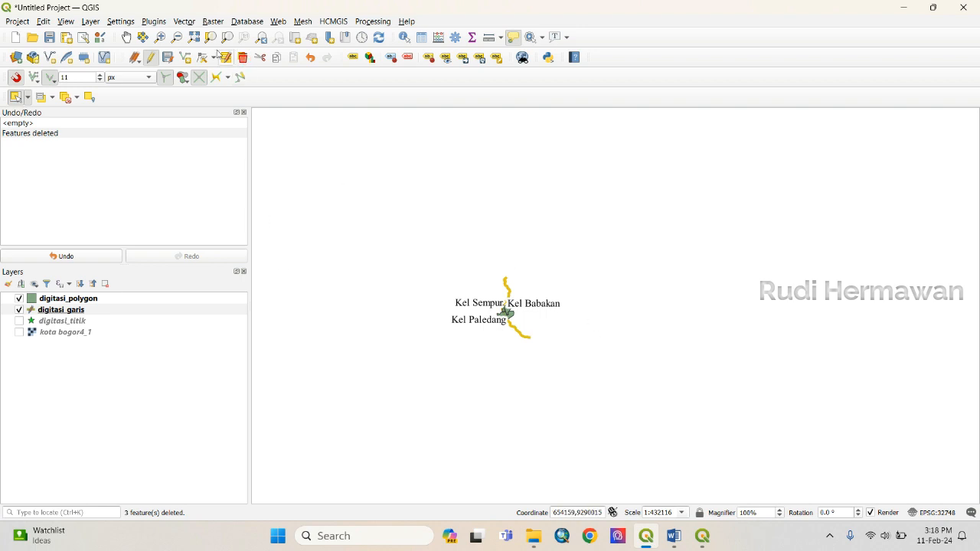
pyautogui.click(151, 57)
pyautogui.click(484, 272)
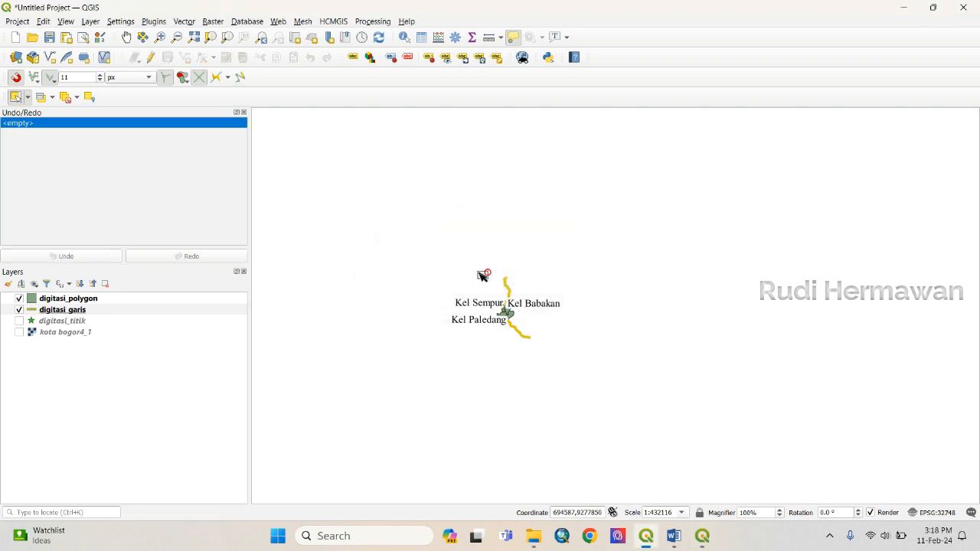
# - Review the remaining records in the digitasi_garis attribute table and close it
pyautogui.rightClick(130, 310)
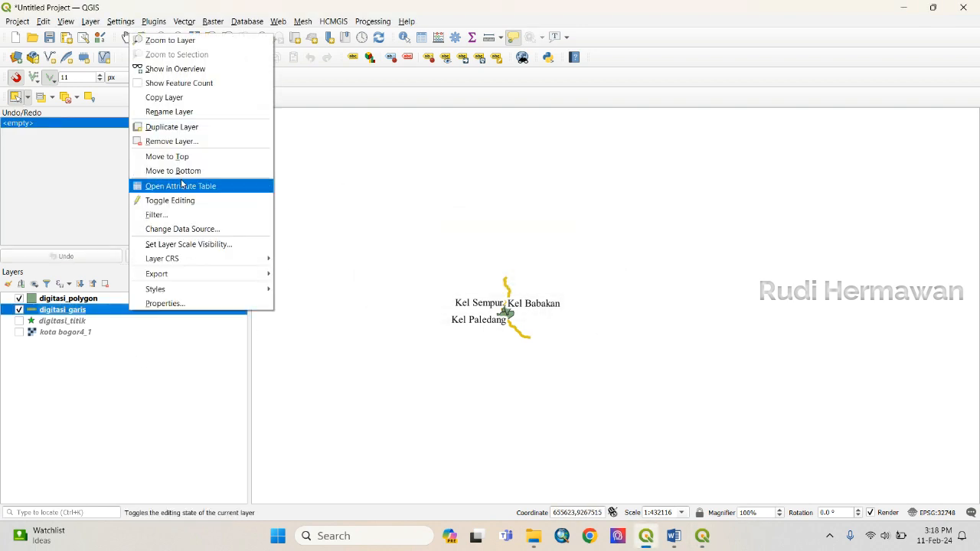
pyautogui.click(182, 186)
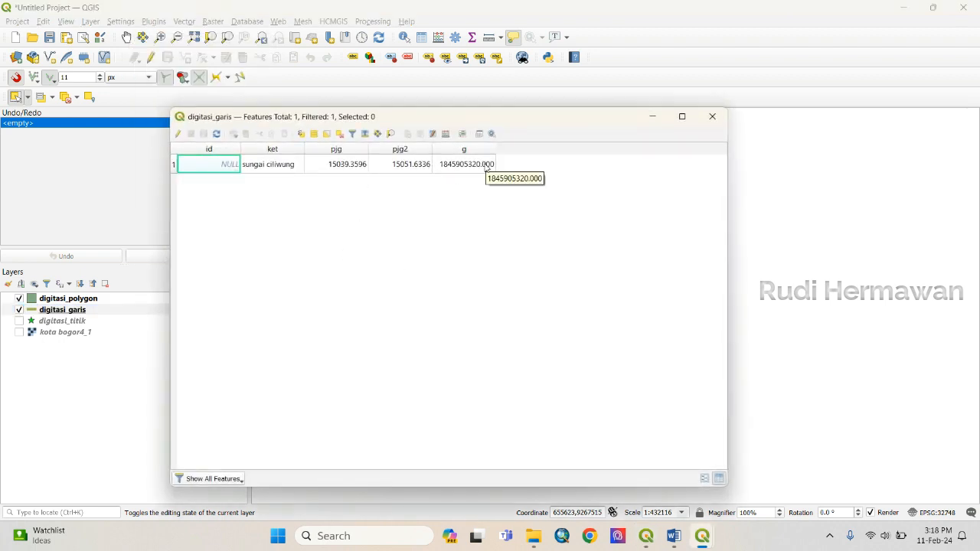
pyautogui.click(712, 116)
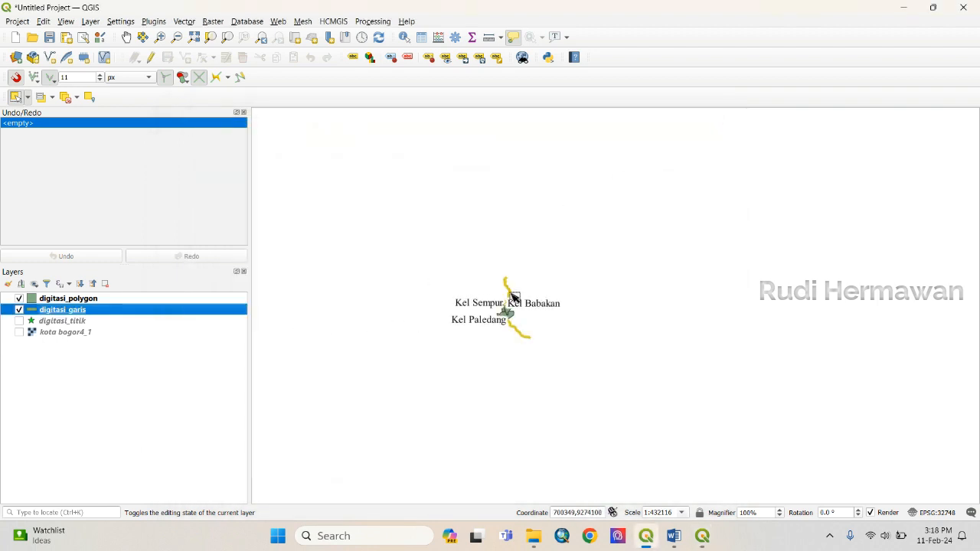
# - Hide the digitasi_polygon layer to show the digitasi_garis river line on its own
pyautogui.scroll(1, 513, 296)
pyautogui.scroll(2, 511, 298)
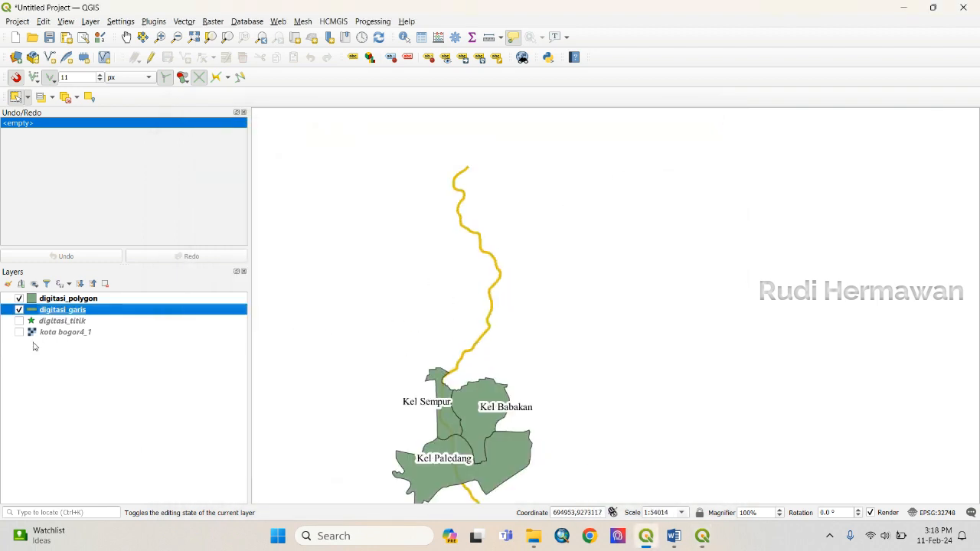
pyautogui.click(19, 298)
pyautogui.scroll(-2, 482, 287)
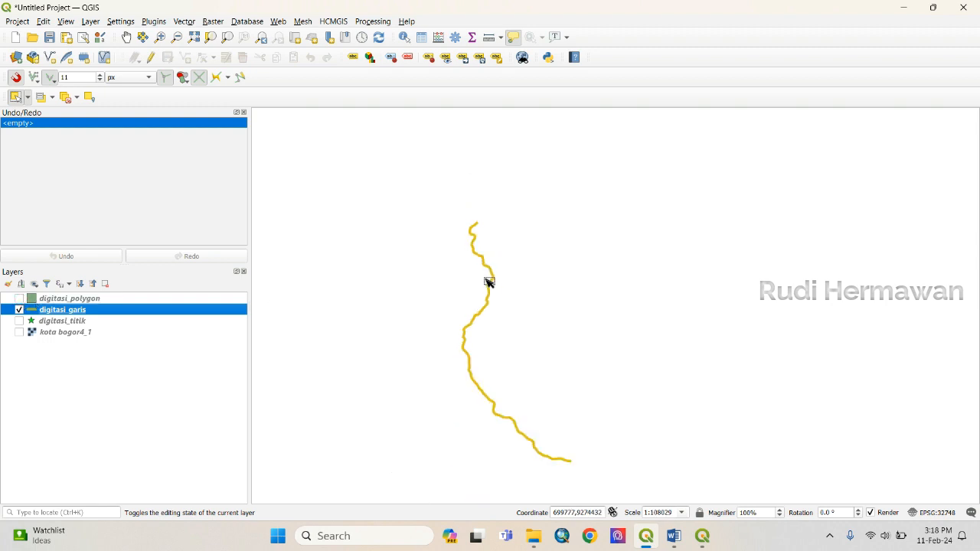
pyautogui.scroll(2, 496, 294)
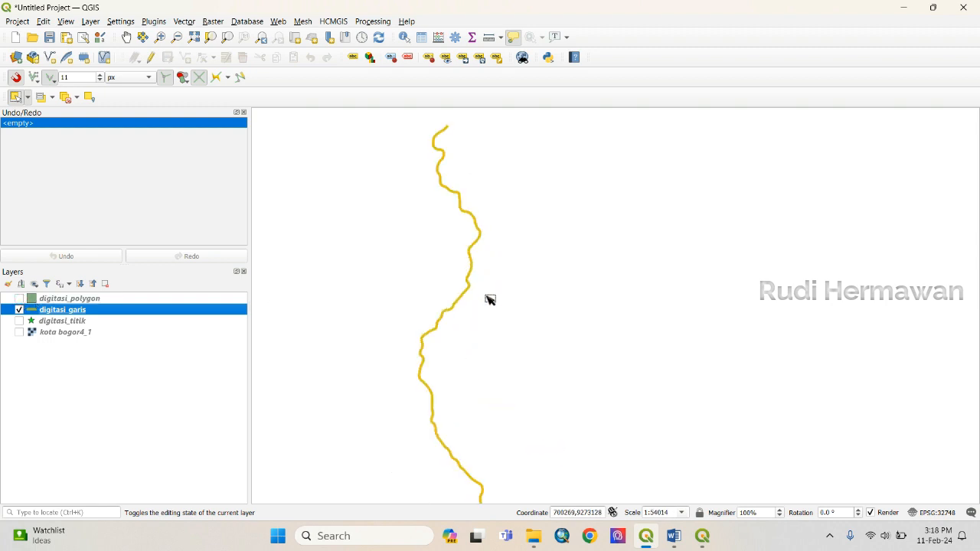
# - Enable single labels on digitasi_garis using the ket field and apply them with the existing text style
pyautogui.rightClick(91, 313)
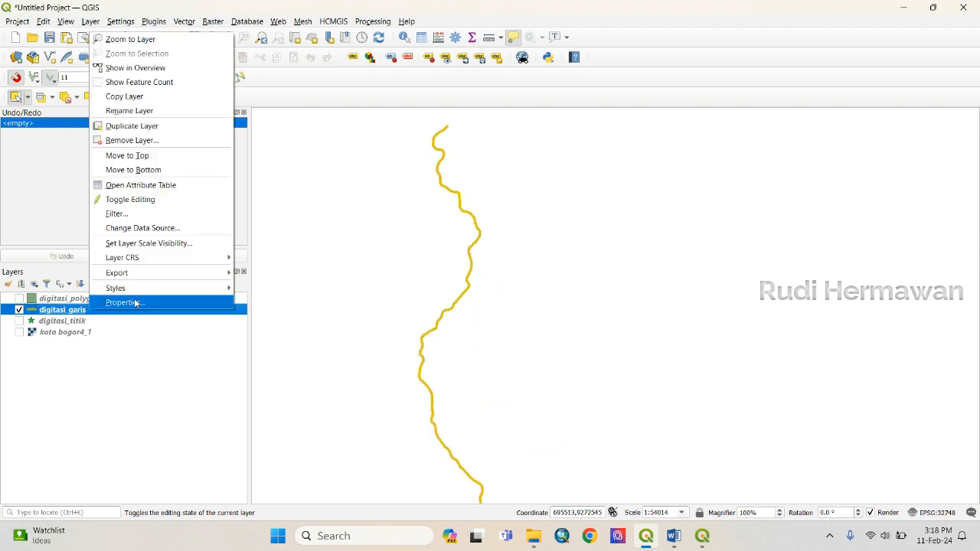
pyautogui.click(126, 302)
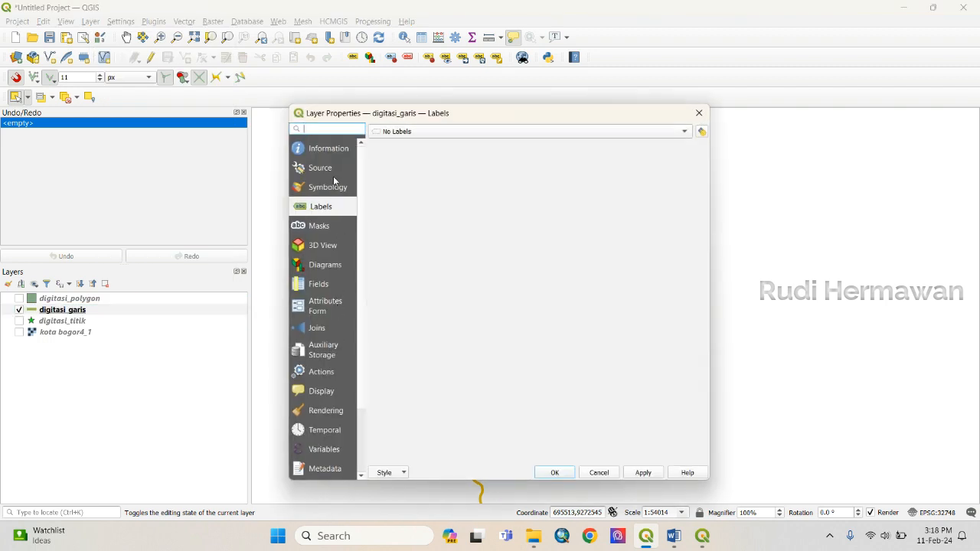
pyautogui.click(475, 132)
pyautogui.click(449, 141)
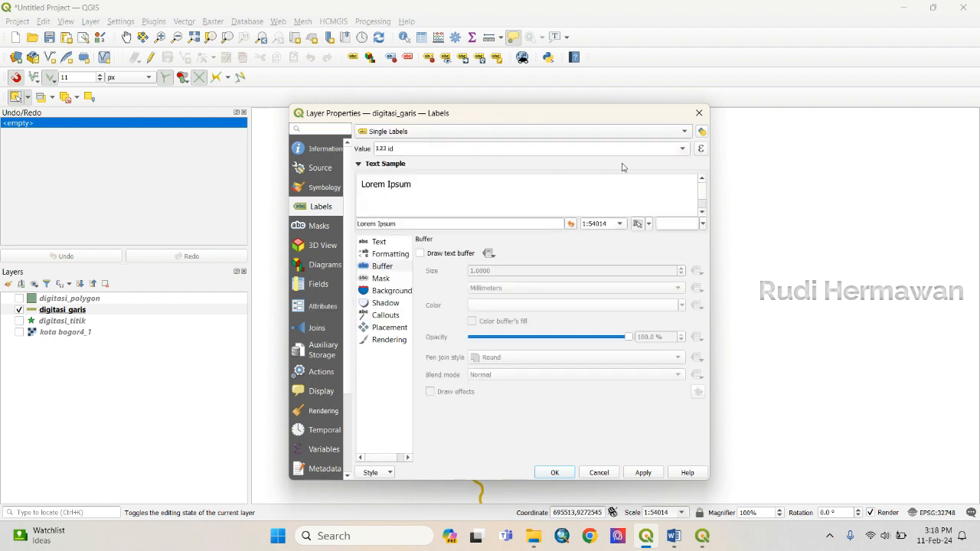
pyautogui.click(682, 150)
pyautogui.click(434, 179)
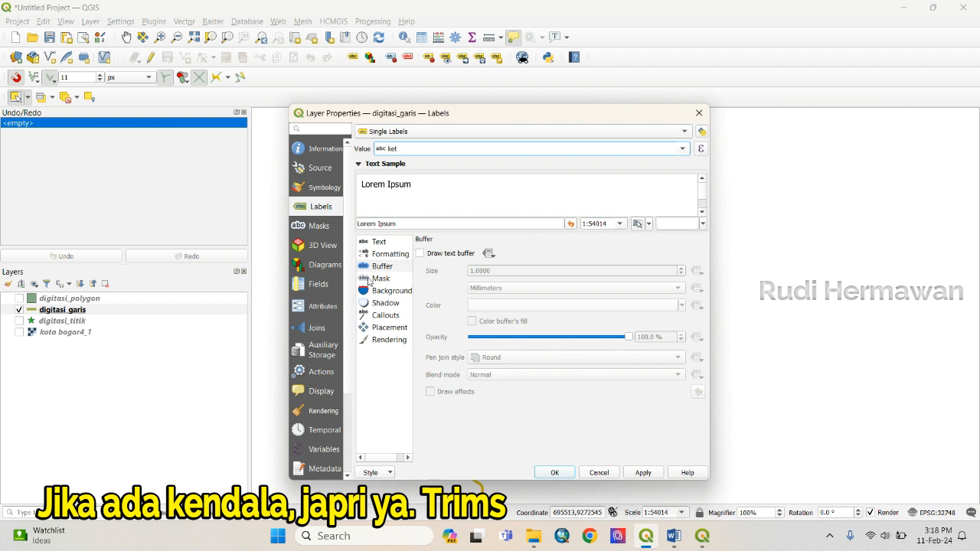
pyautogui.click(379, 242)
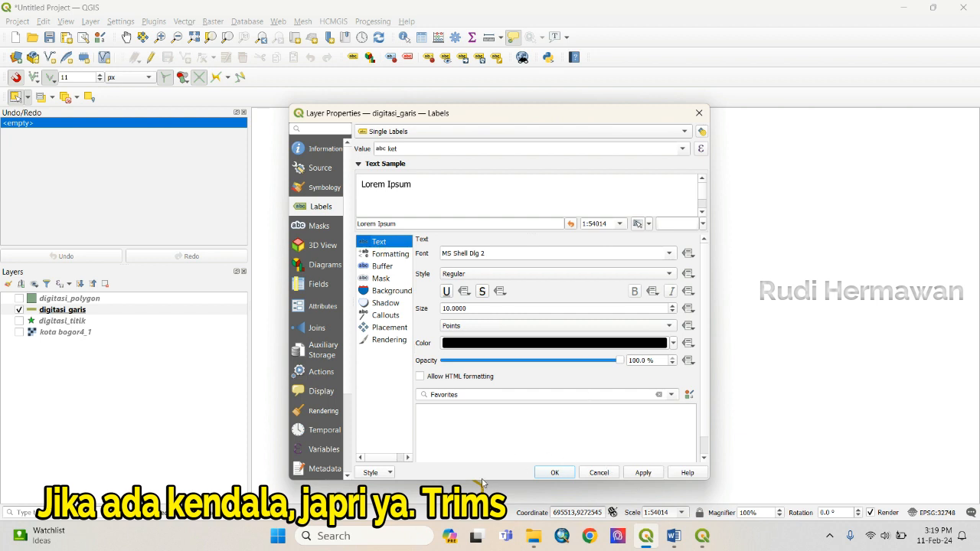
pyautogui.click(638, 472)
pyautogui.click(557, 472)
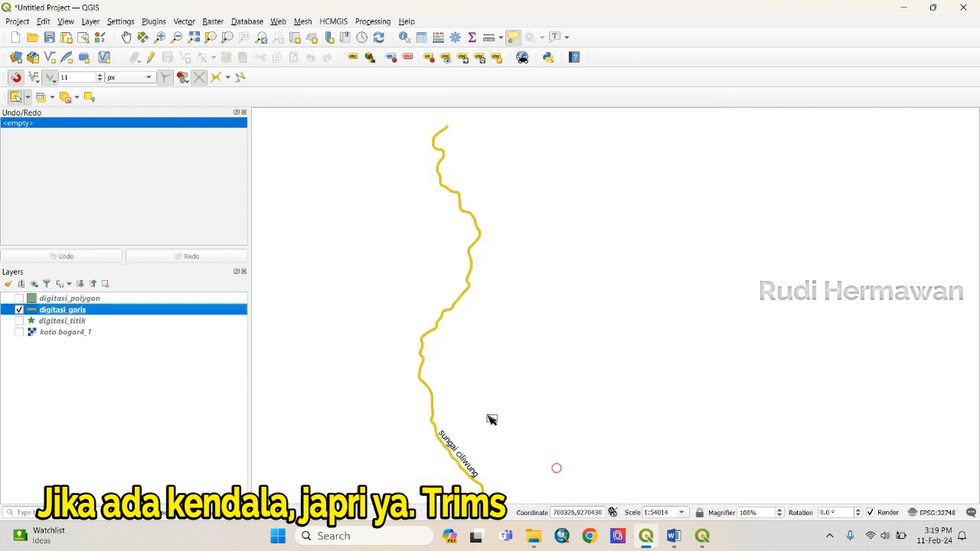
# - Examine the placement of the river name label along the line at several zoom levels
pyautogui.scroll(-1, 448, 456)
pyautogui.scroll(1, 470, 459)
pyautogui.scroll(1, 427, 448)
pyautogui.scroll(3, 411, 395)
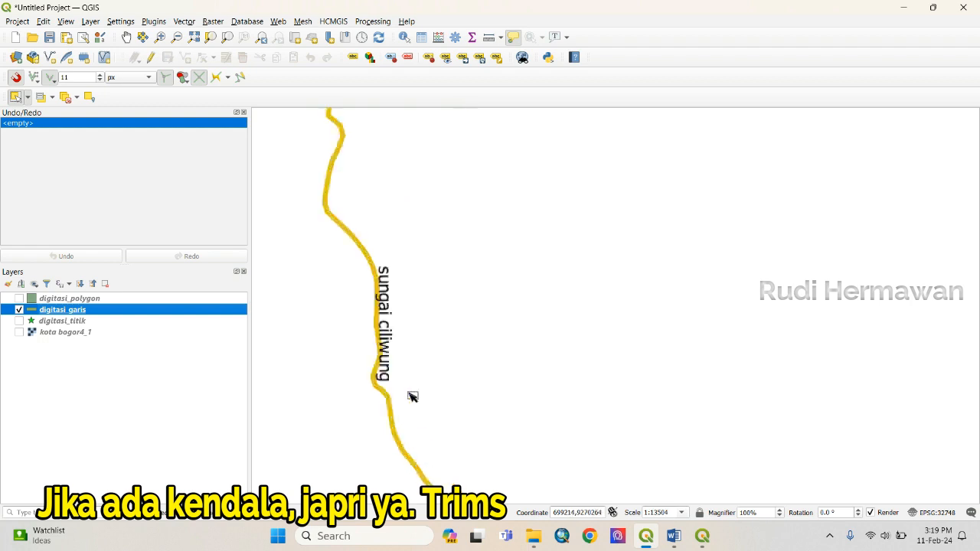
pyautogui.scroll(-2, 391, 315)
pyautogui.scroll(-4, 391, 316)
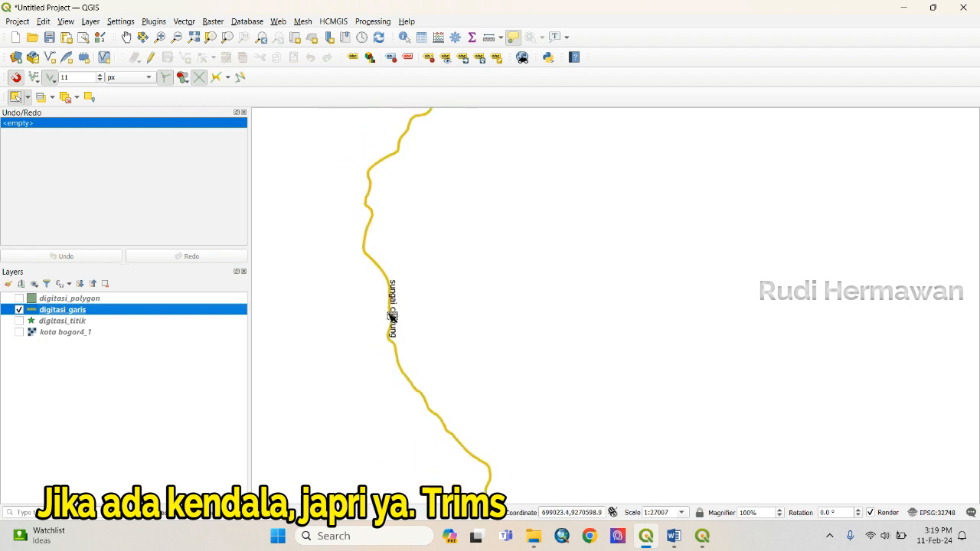